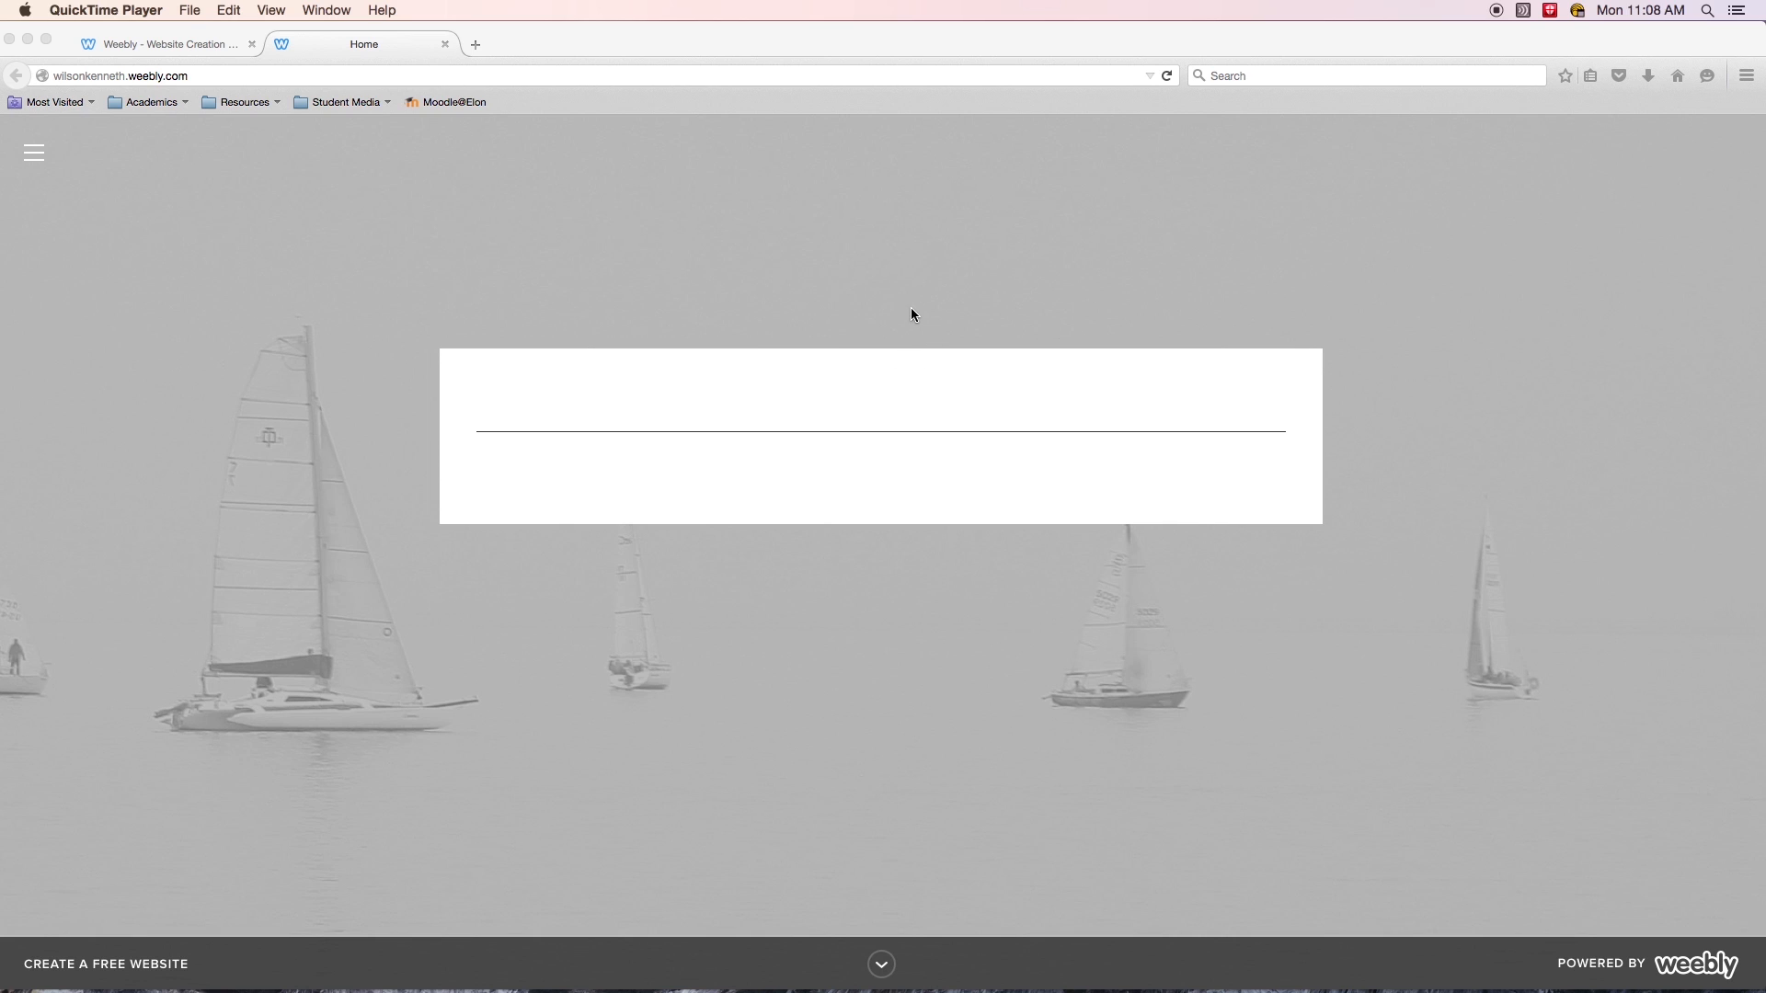
- Open and close the published site's navigation menu to see its pages
{"action": "left_click", "coordinate": [947, 280]}
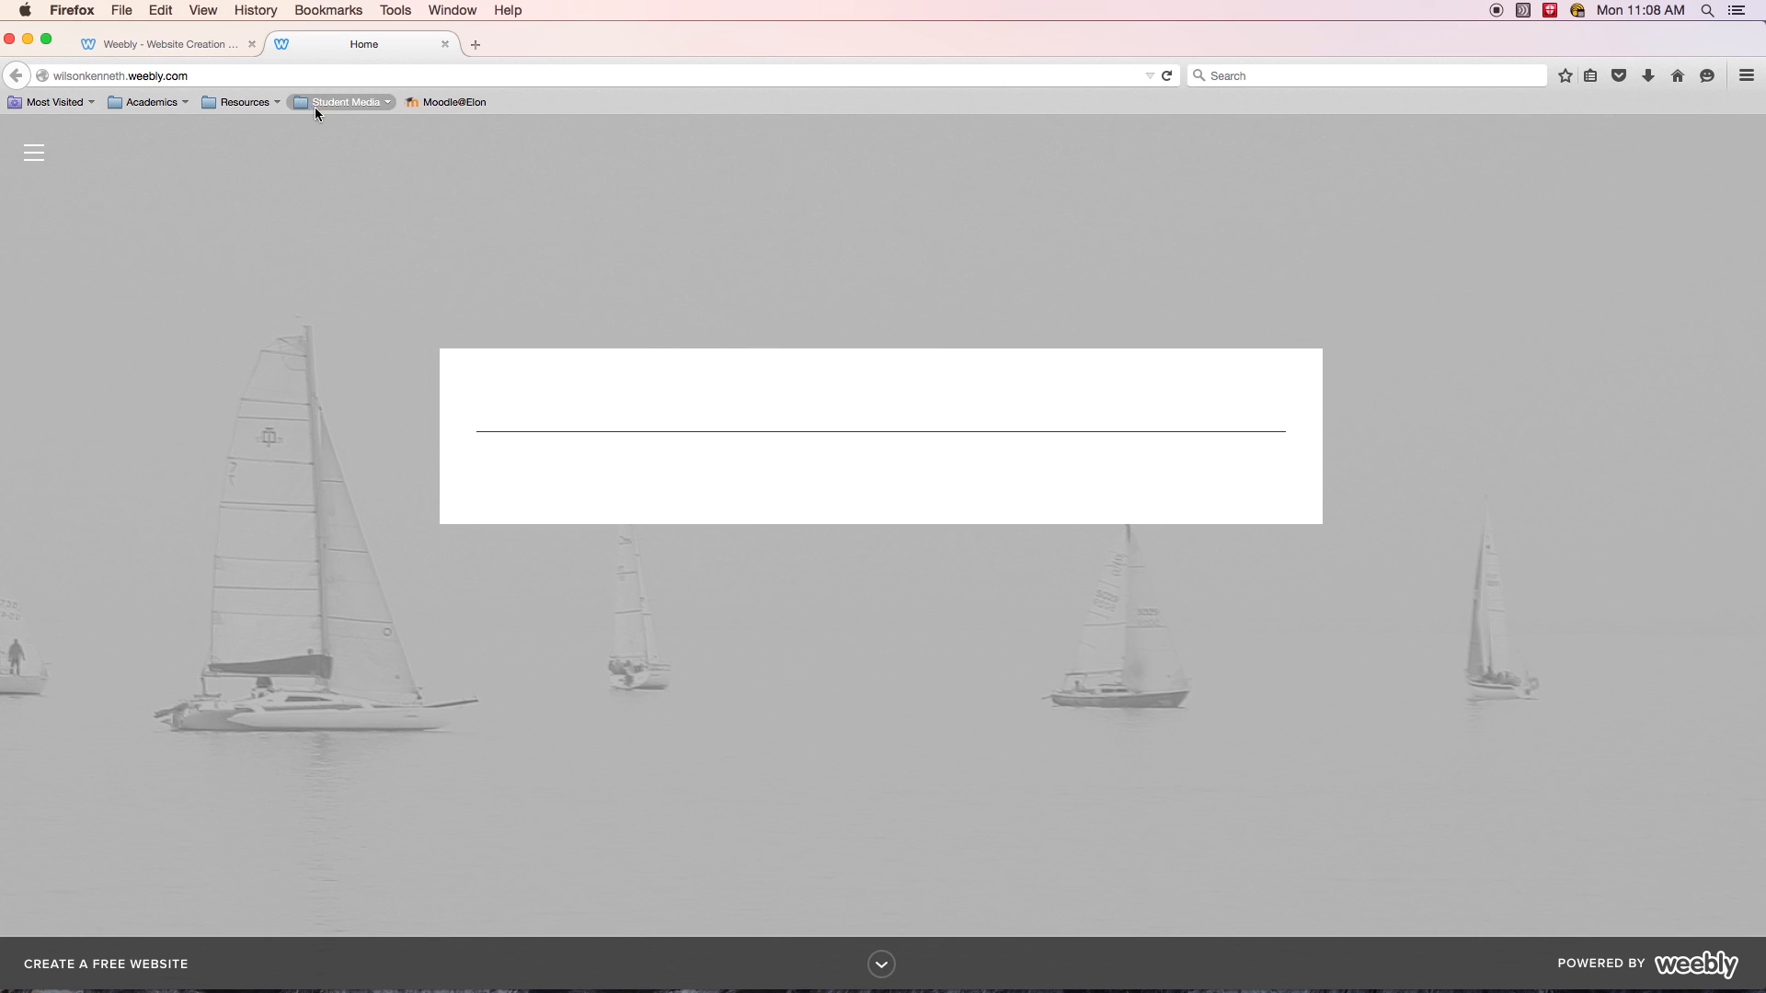
{"action": "left_click", "coordinate": [34, 154]}
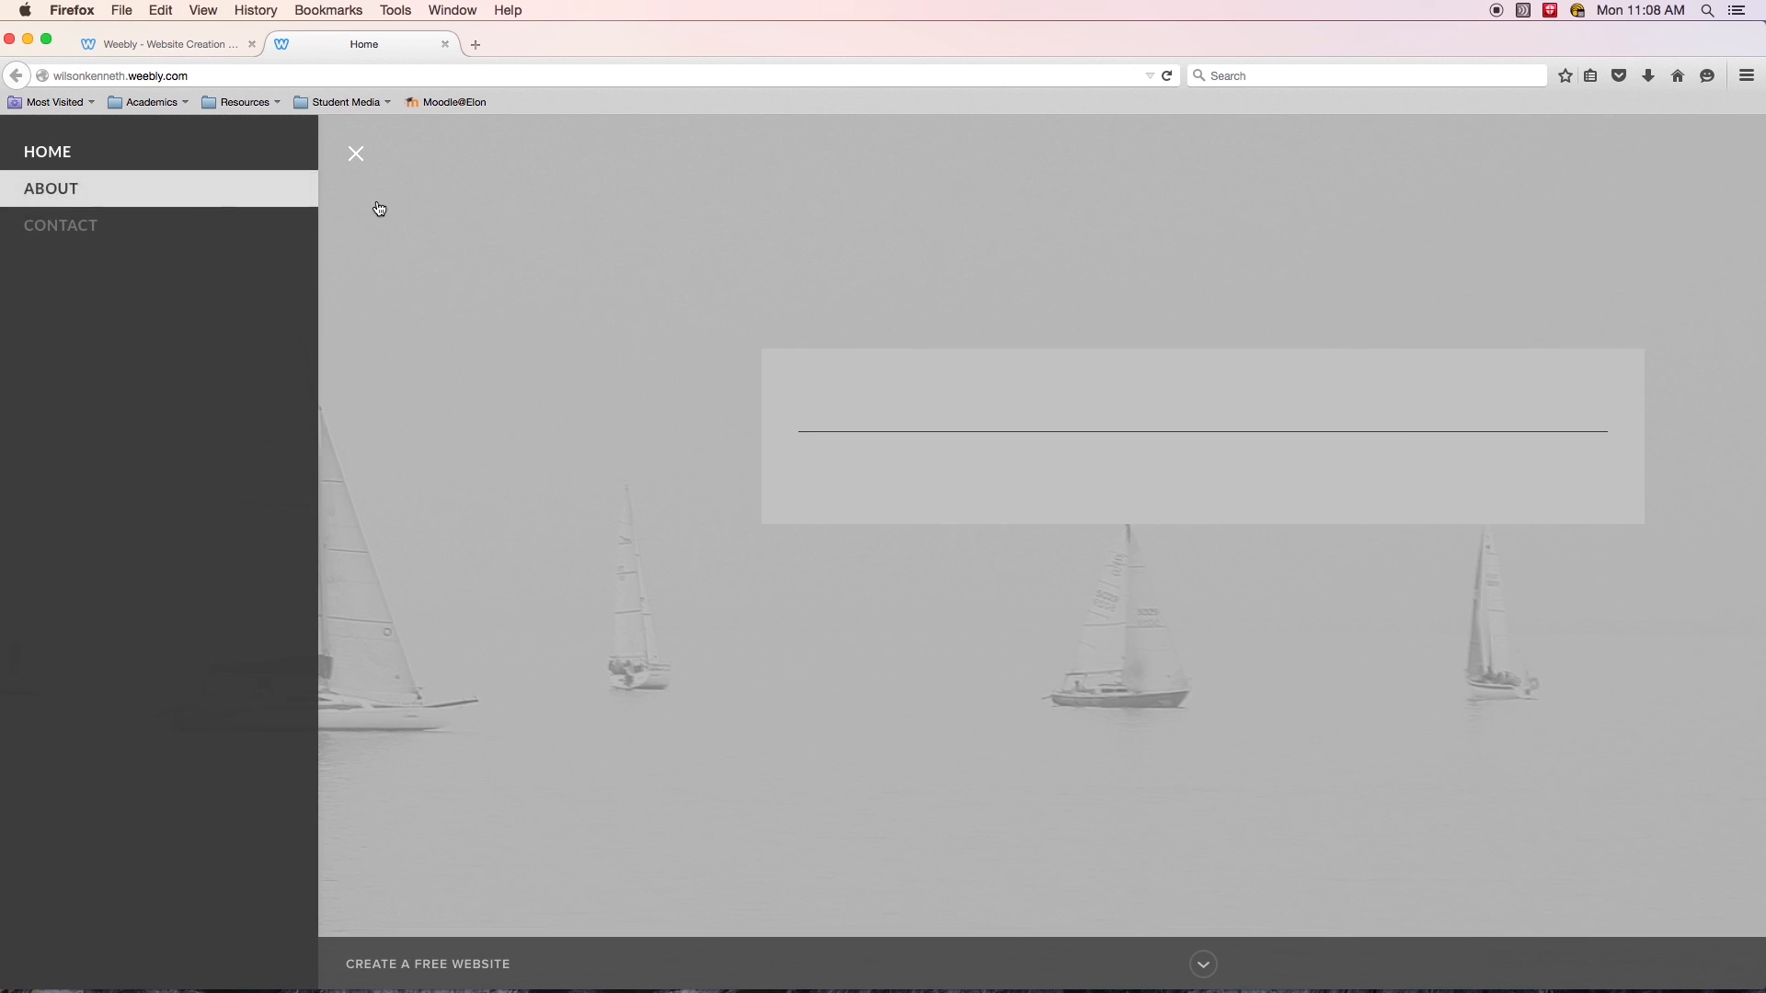
{"action": "left_click", "coordinate": [356, 153]}
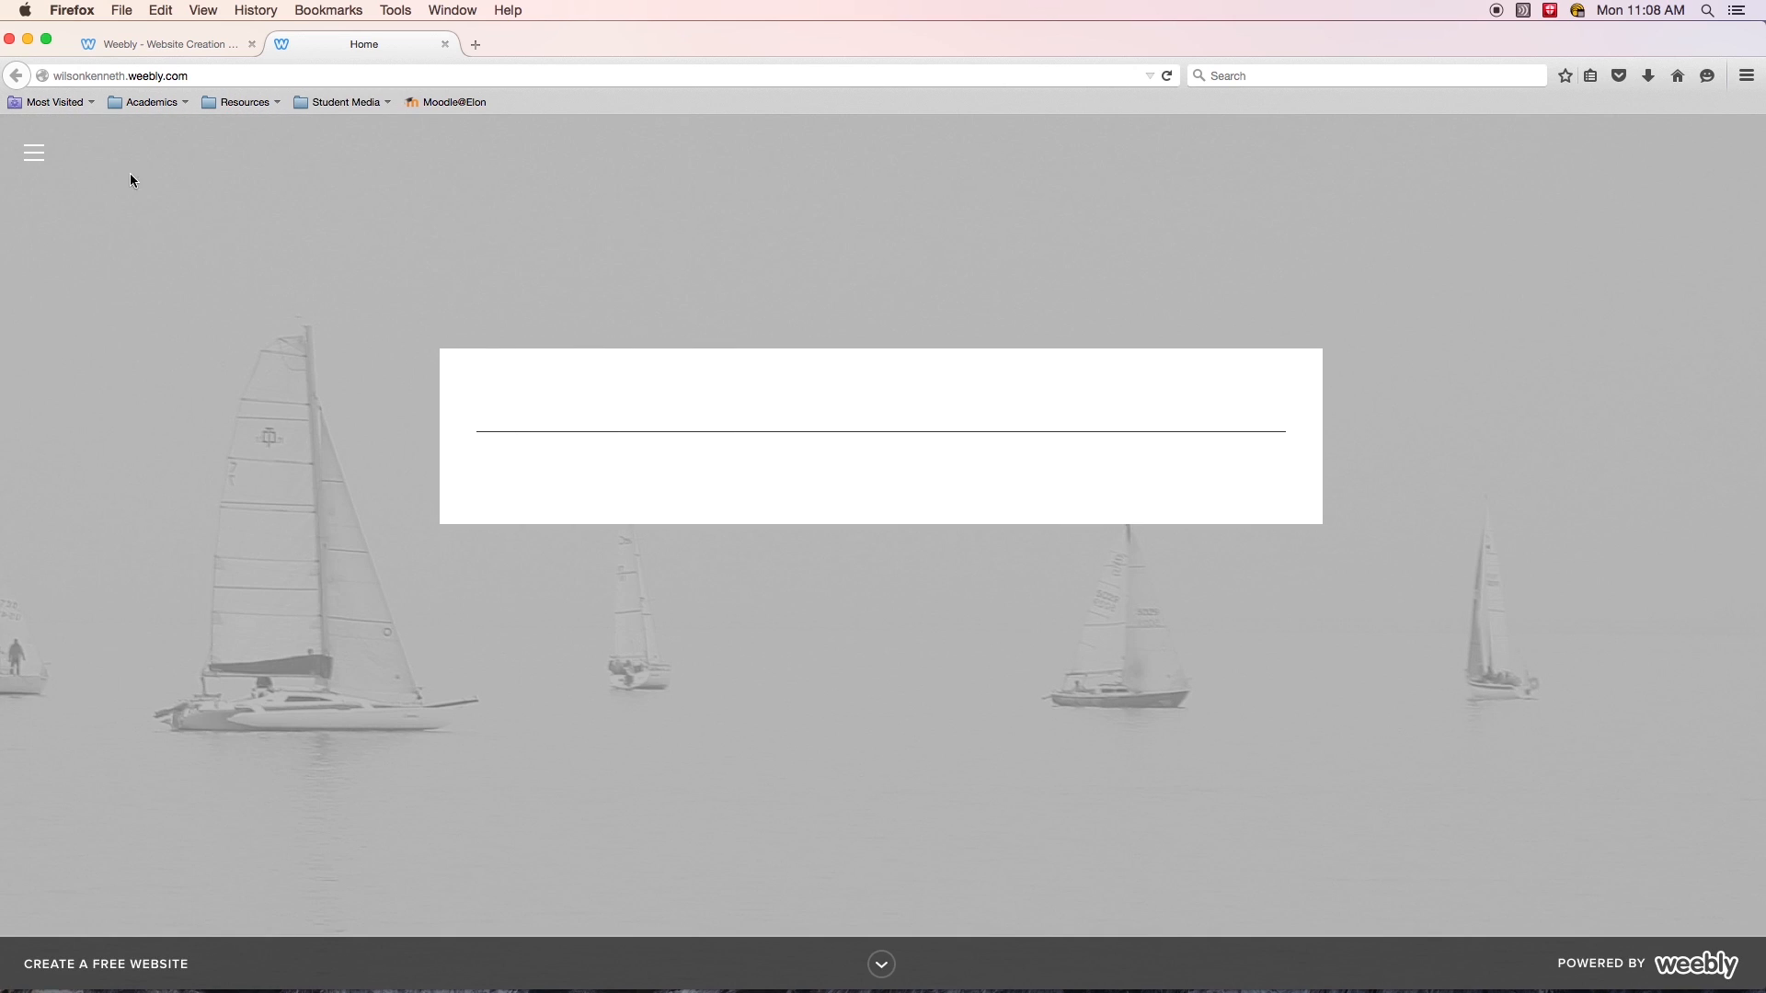
{"action": "left_click", "coordinate": [34, 153]}
{"action": "left_click", "coordinate": [356, 153]}
- Switch between the site editor tab and the published site tab to compare them
{"action": "left_click", "coordinate": [180, 46]}
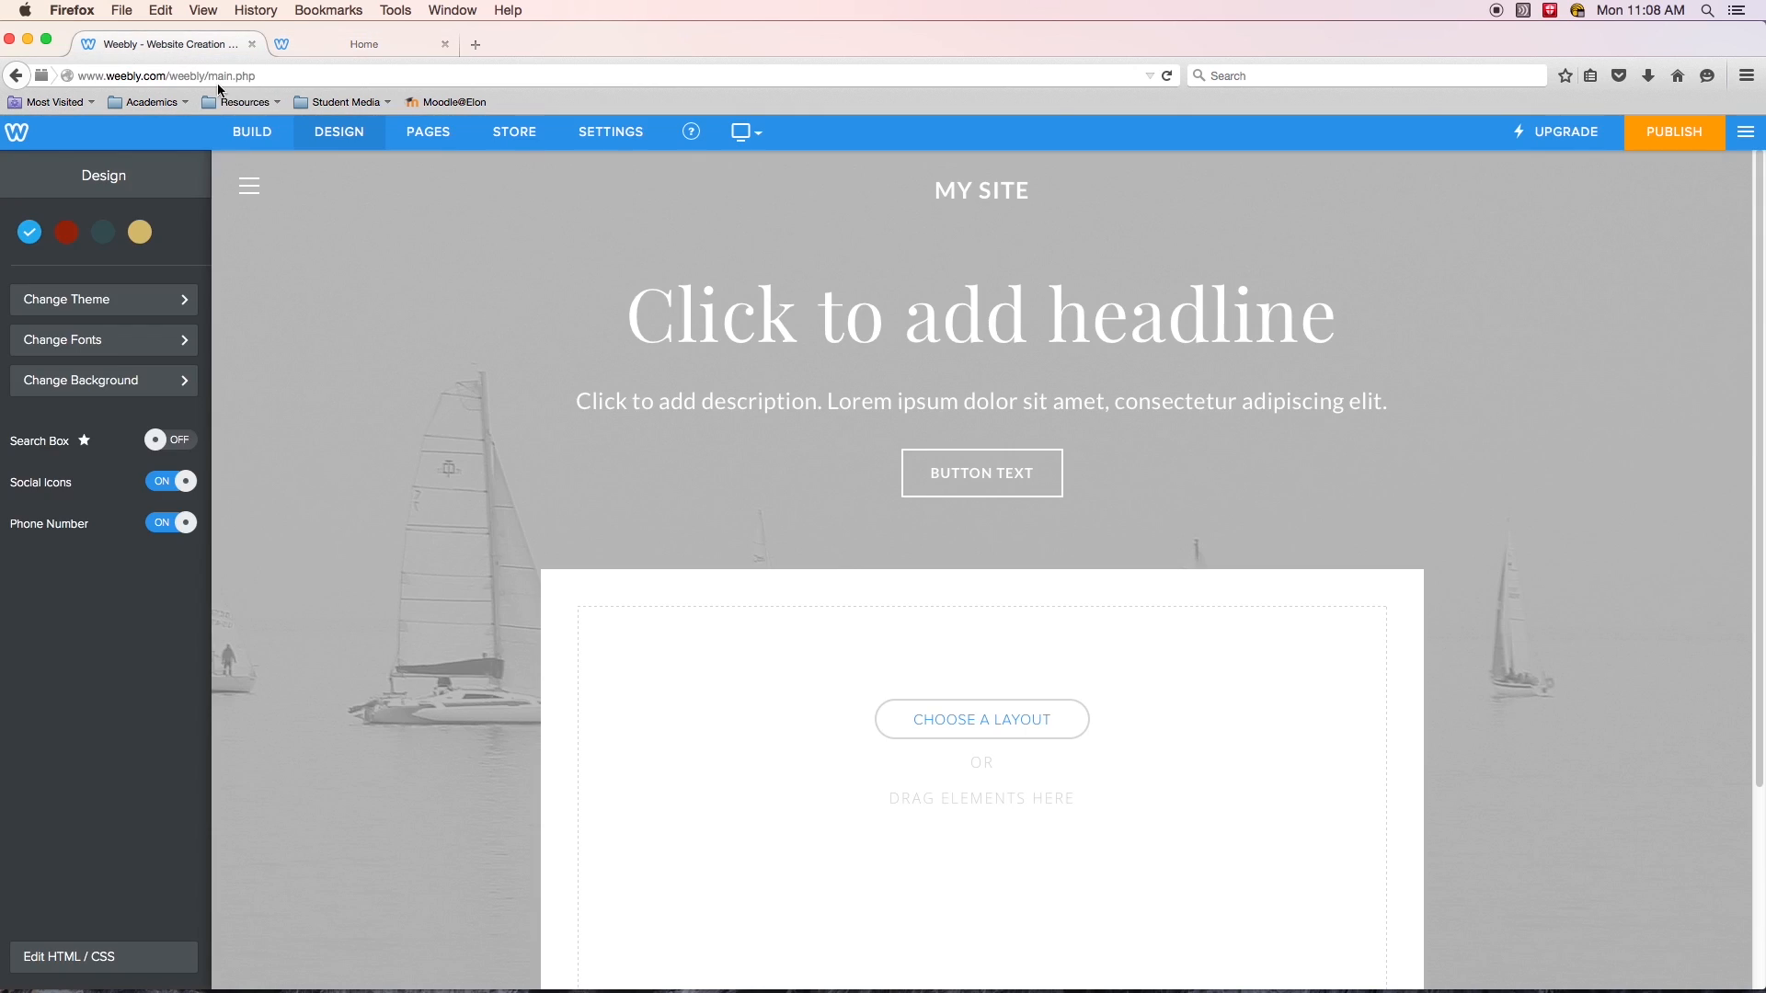
{"action": "left_click", "coordinate": [294, 48]}
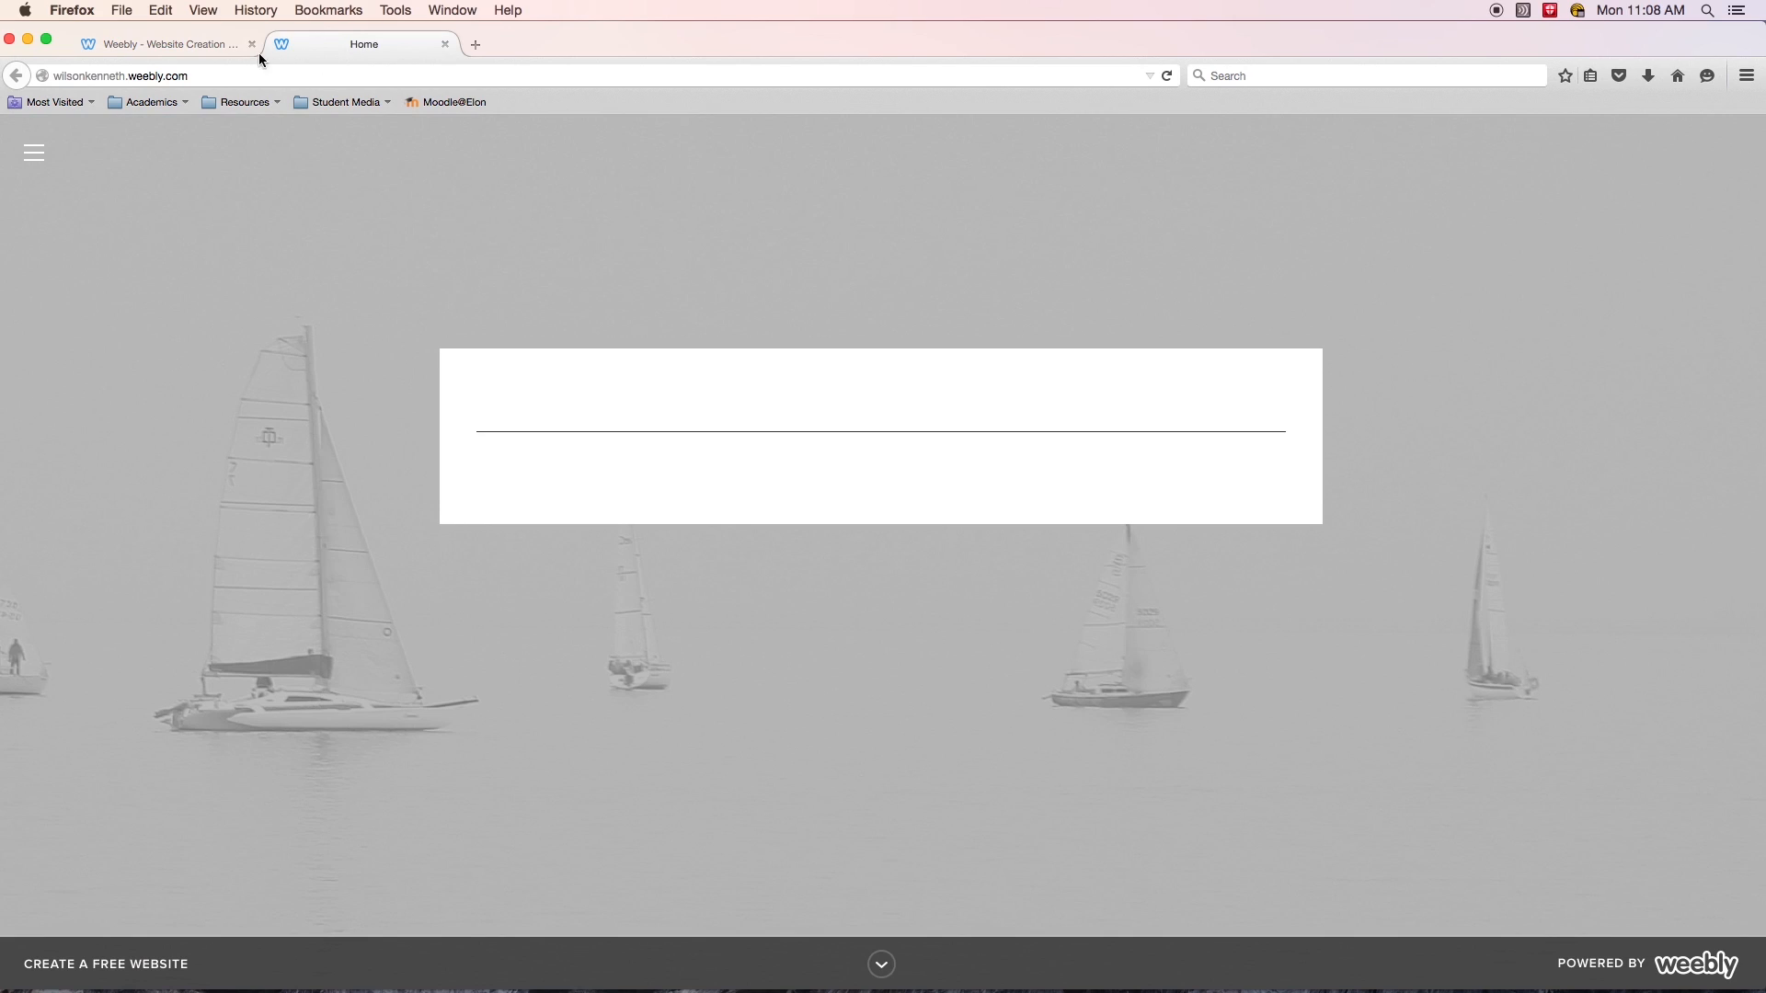
{"action": "left_click", "coordinate": [149, 41]}
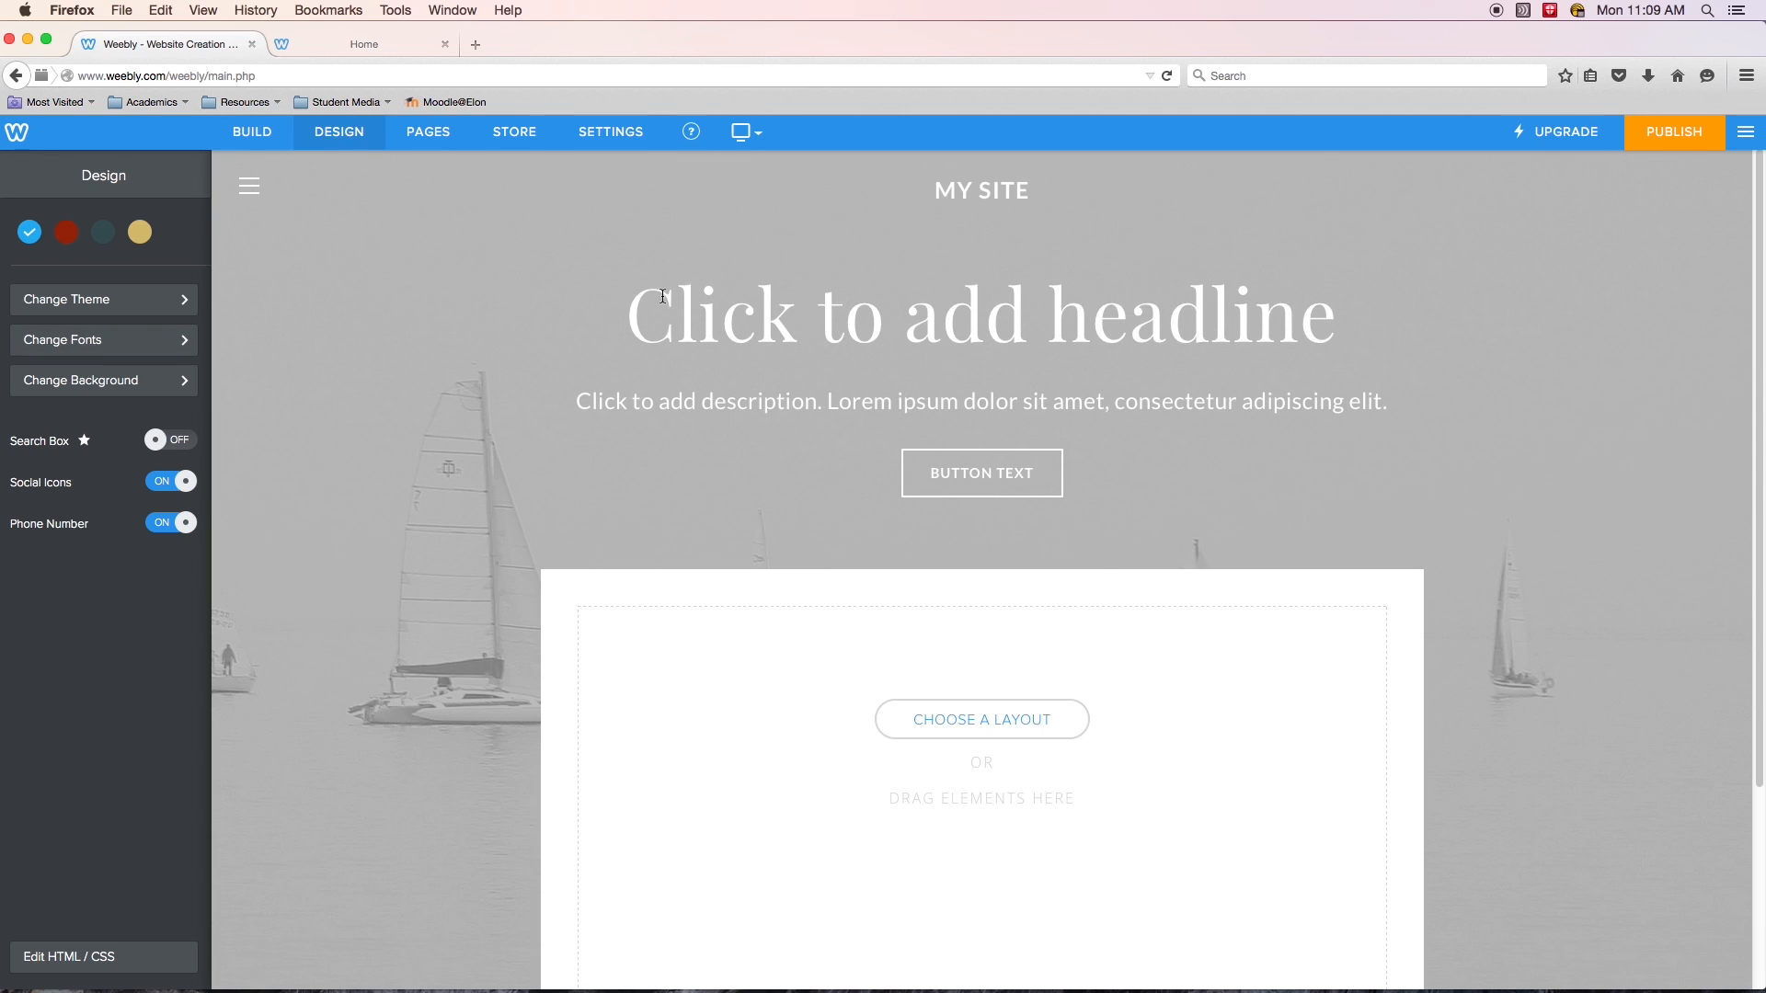
- Look through the editor's Build, Design, Pages, Store and Settings sections
{"action": "left_click", "coordinate": [260, 133]}
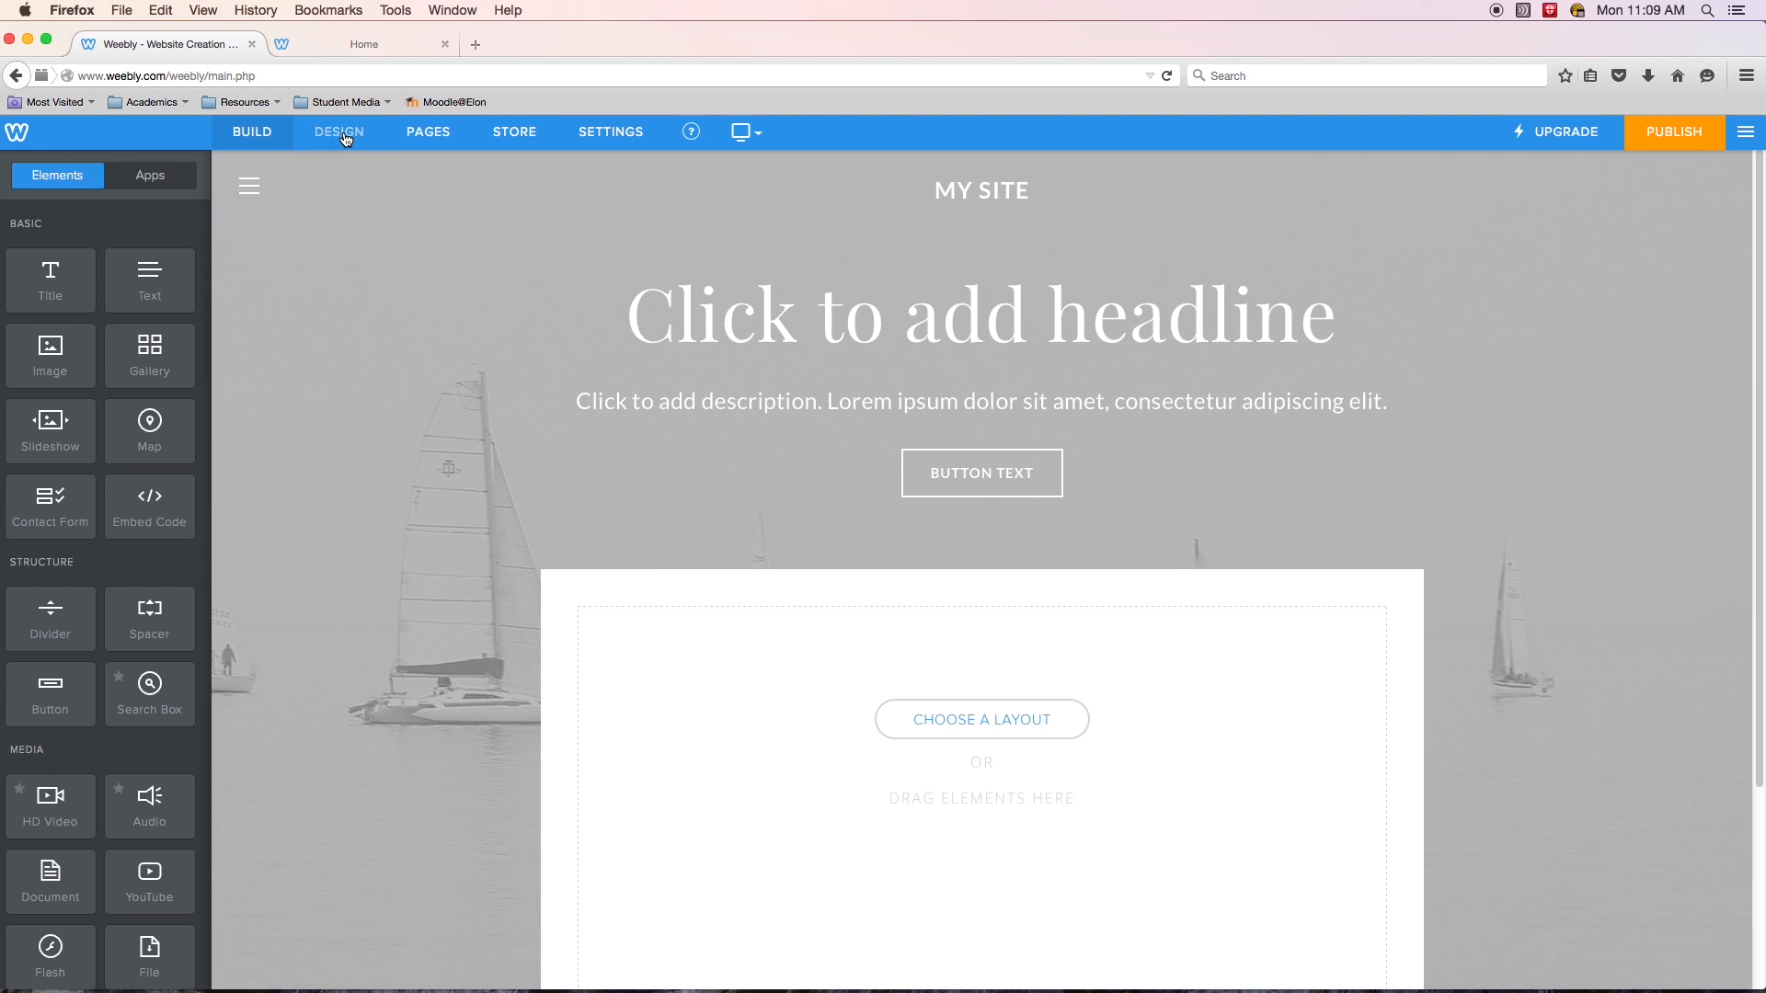
{"action": "left_click", "coordinate": [340, 131]}
{"action": "left_click", "coordinate": [409, 133]}
{"action": "left_click", "coordinate": [515, 131]}
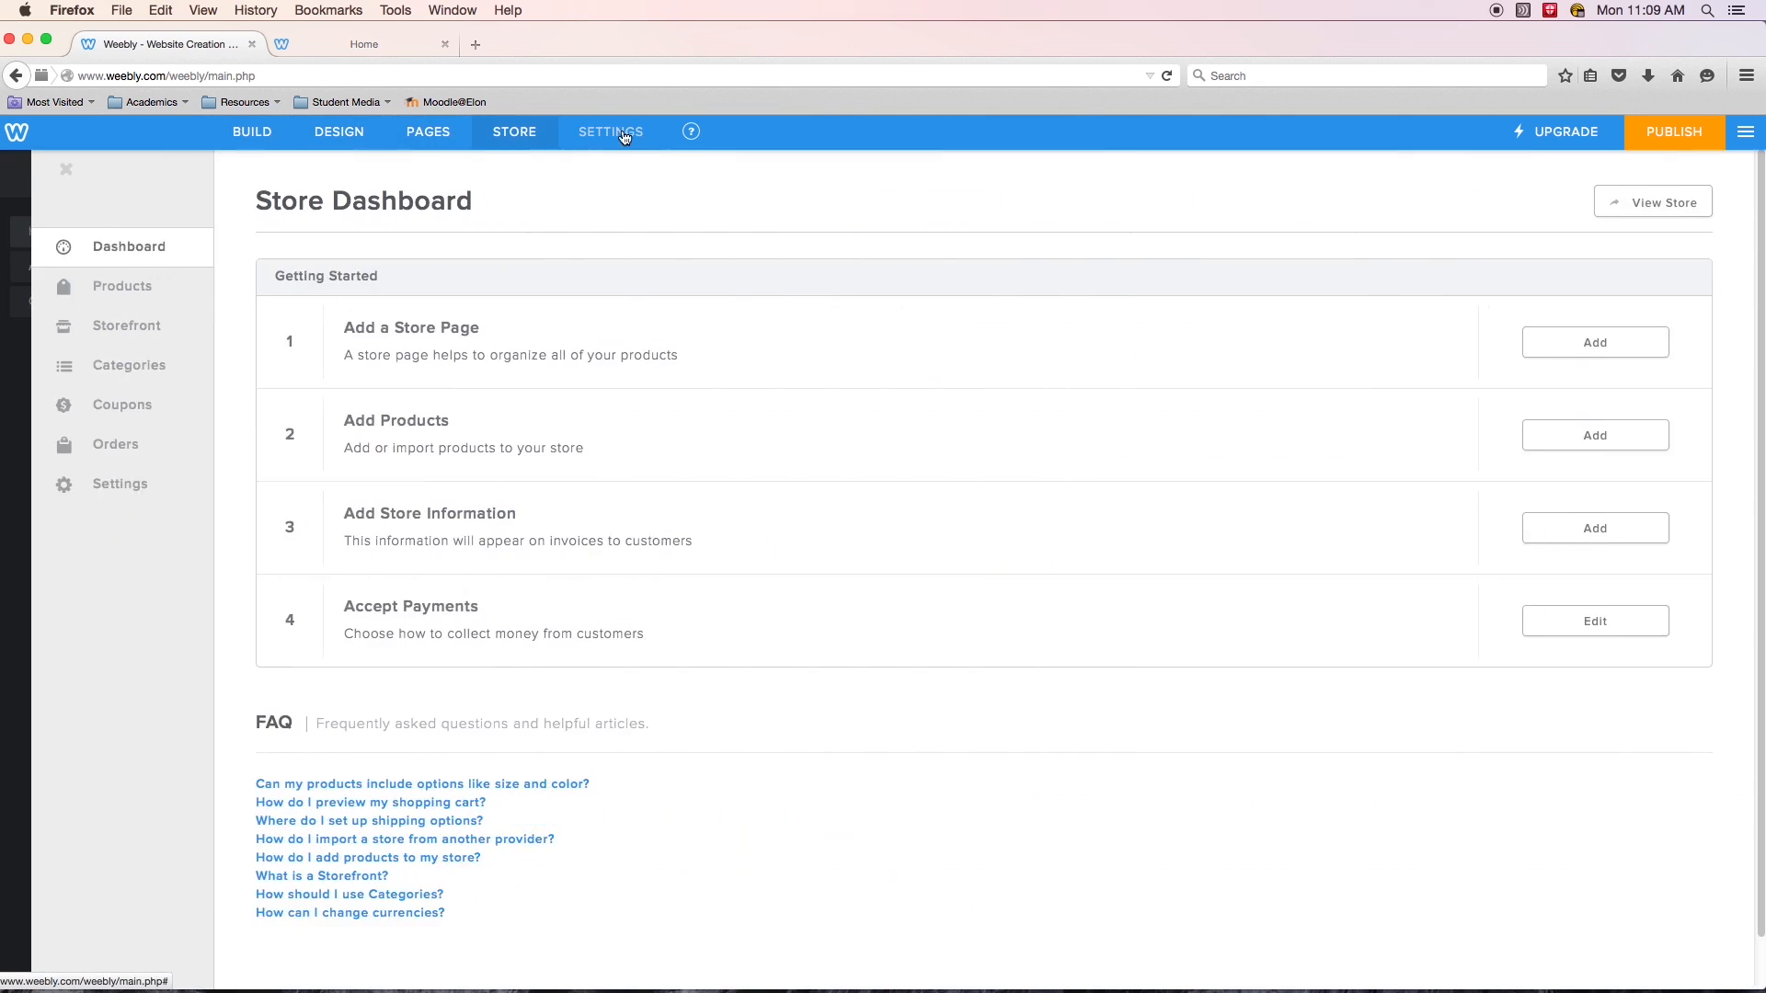
{"action": "left_click", "coordinate": [607, 131]}
{"action": "left_click", "coordinate": [290, 134]}
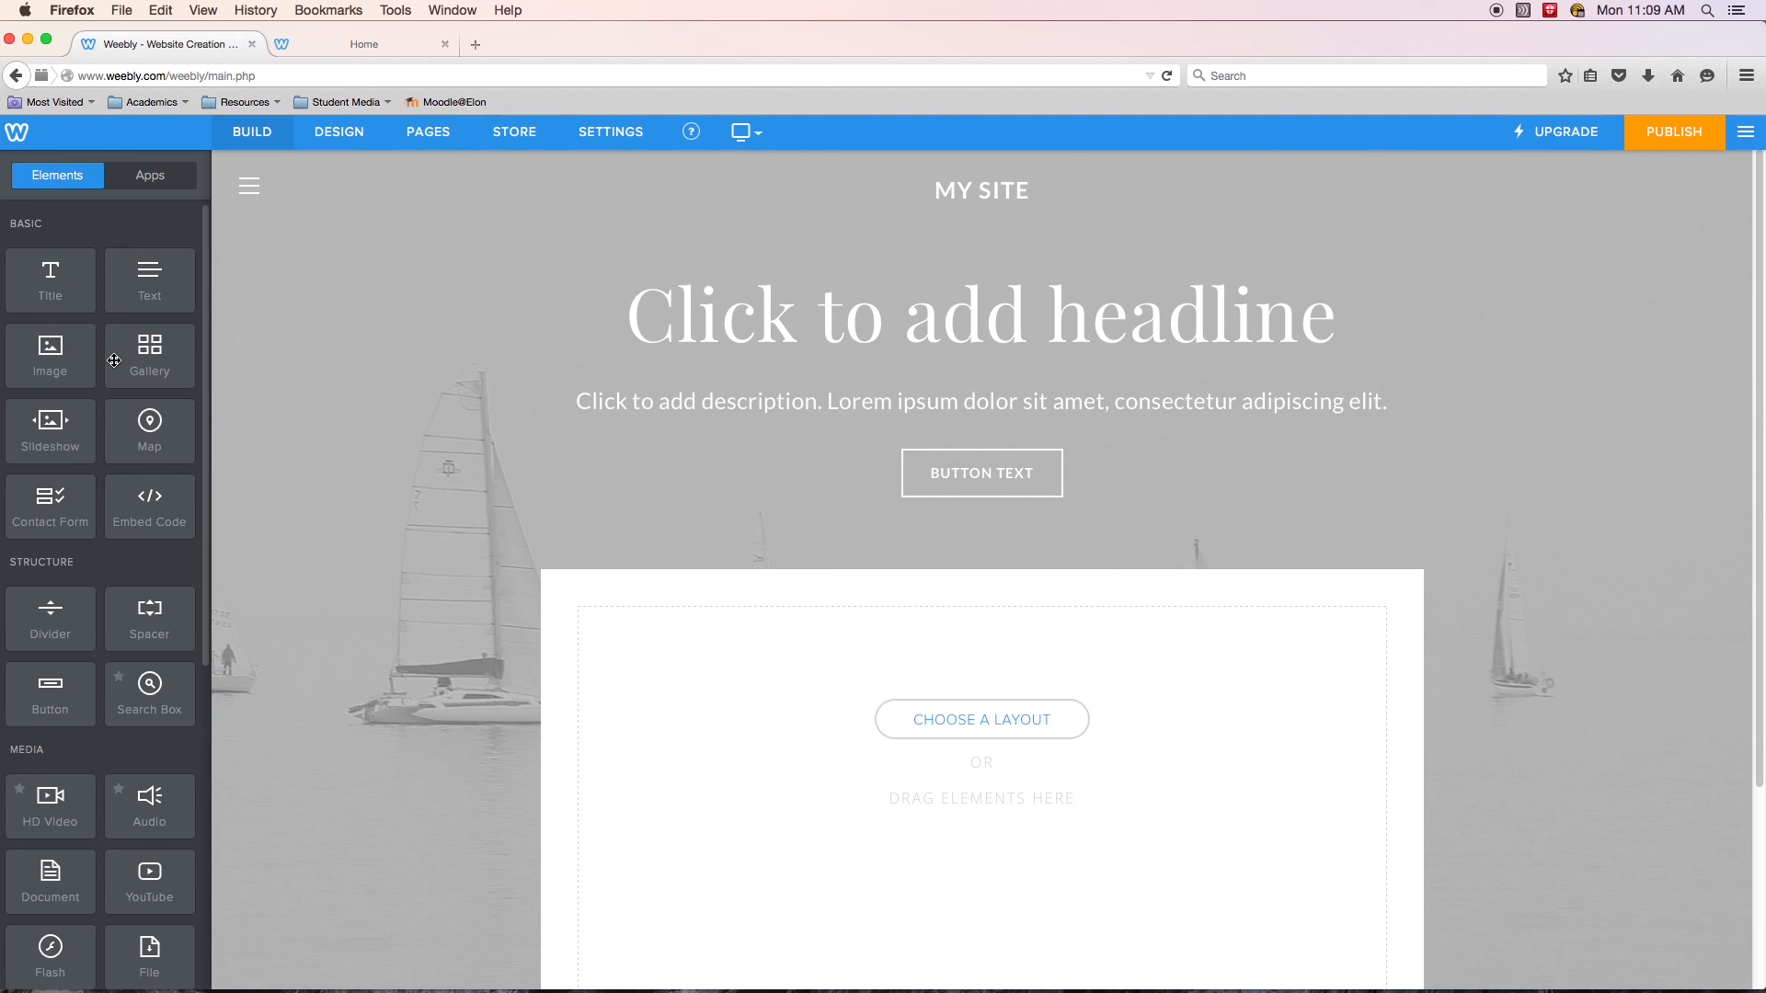
{"action": "scroll", "coordinate": [112, 353], "scroll_direction": "down", "scroll_amount": 6}
{"action": "scroll", "coordinate": [118, 375], "scroll_direction": "up", "scroll_amount": 6}
- Browse the available background images for the site without selecting one
{"action": "left_click", "coordinate": [338, 131]}
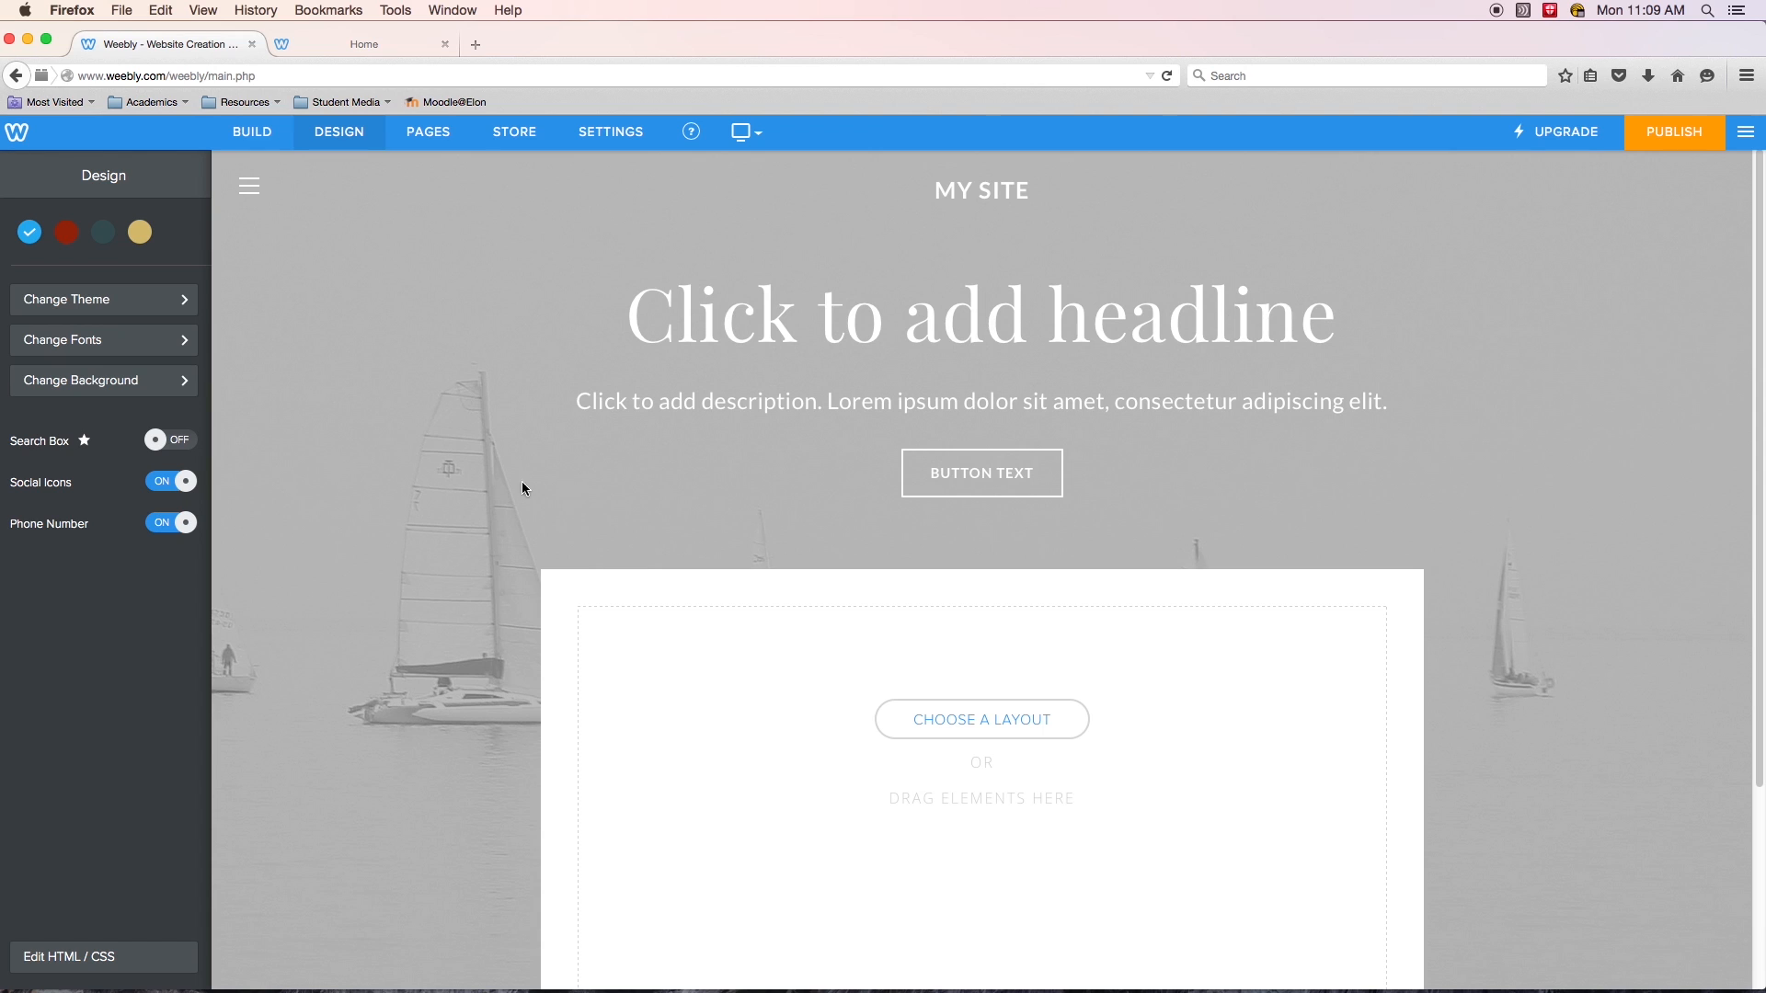
{"action": "left_click", "coordinate": [96, 381]}
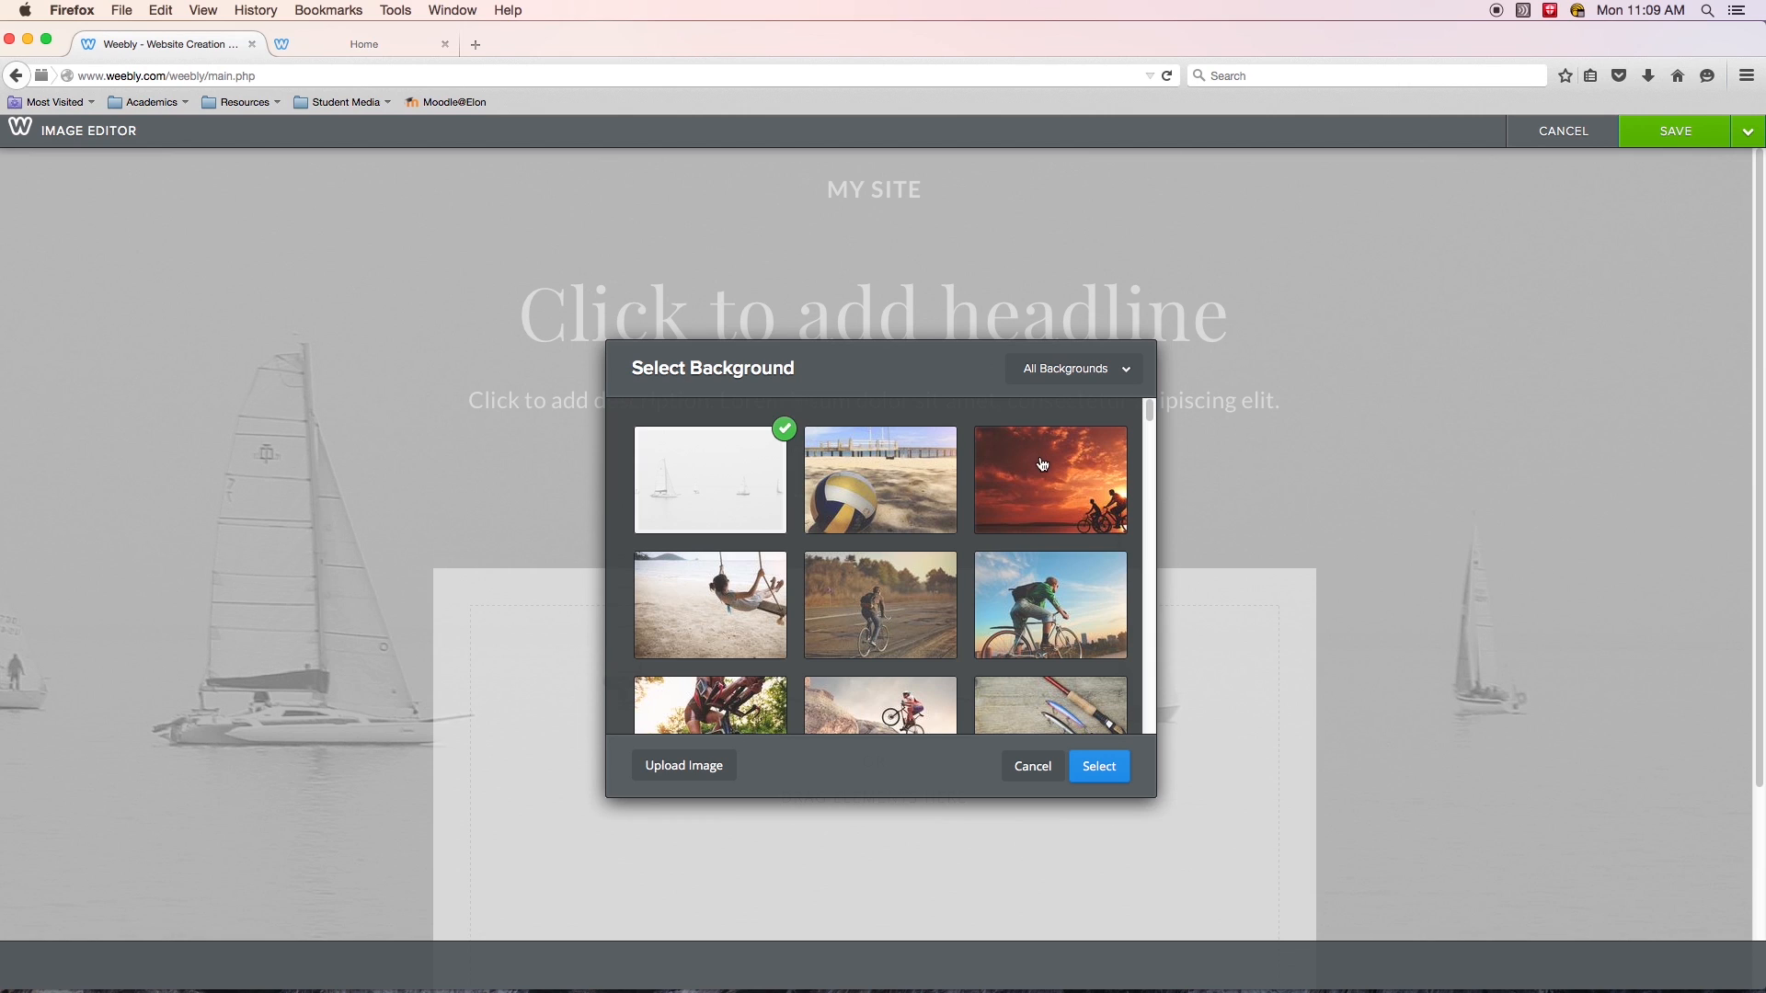
{"action": "scroll", "coordinate": [1037, 497], "scroll_direction": "down", "scroll_amount": 3}
{"action": "scroll", "coordinate": [1011, 536], "scroll_direction": "up", "scroll_amount": 3}
{"action": "scroll", "coordinate": [864, 588], "scroll_direction": "down", "scroll_amount": 10}
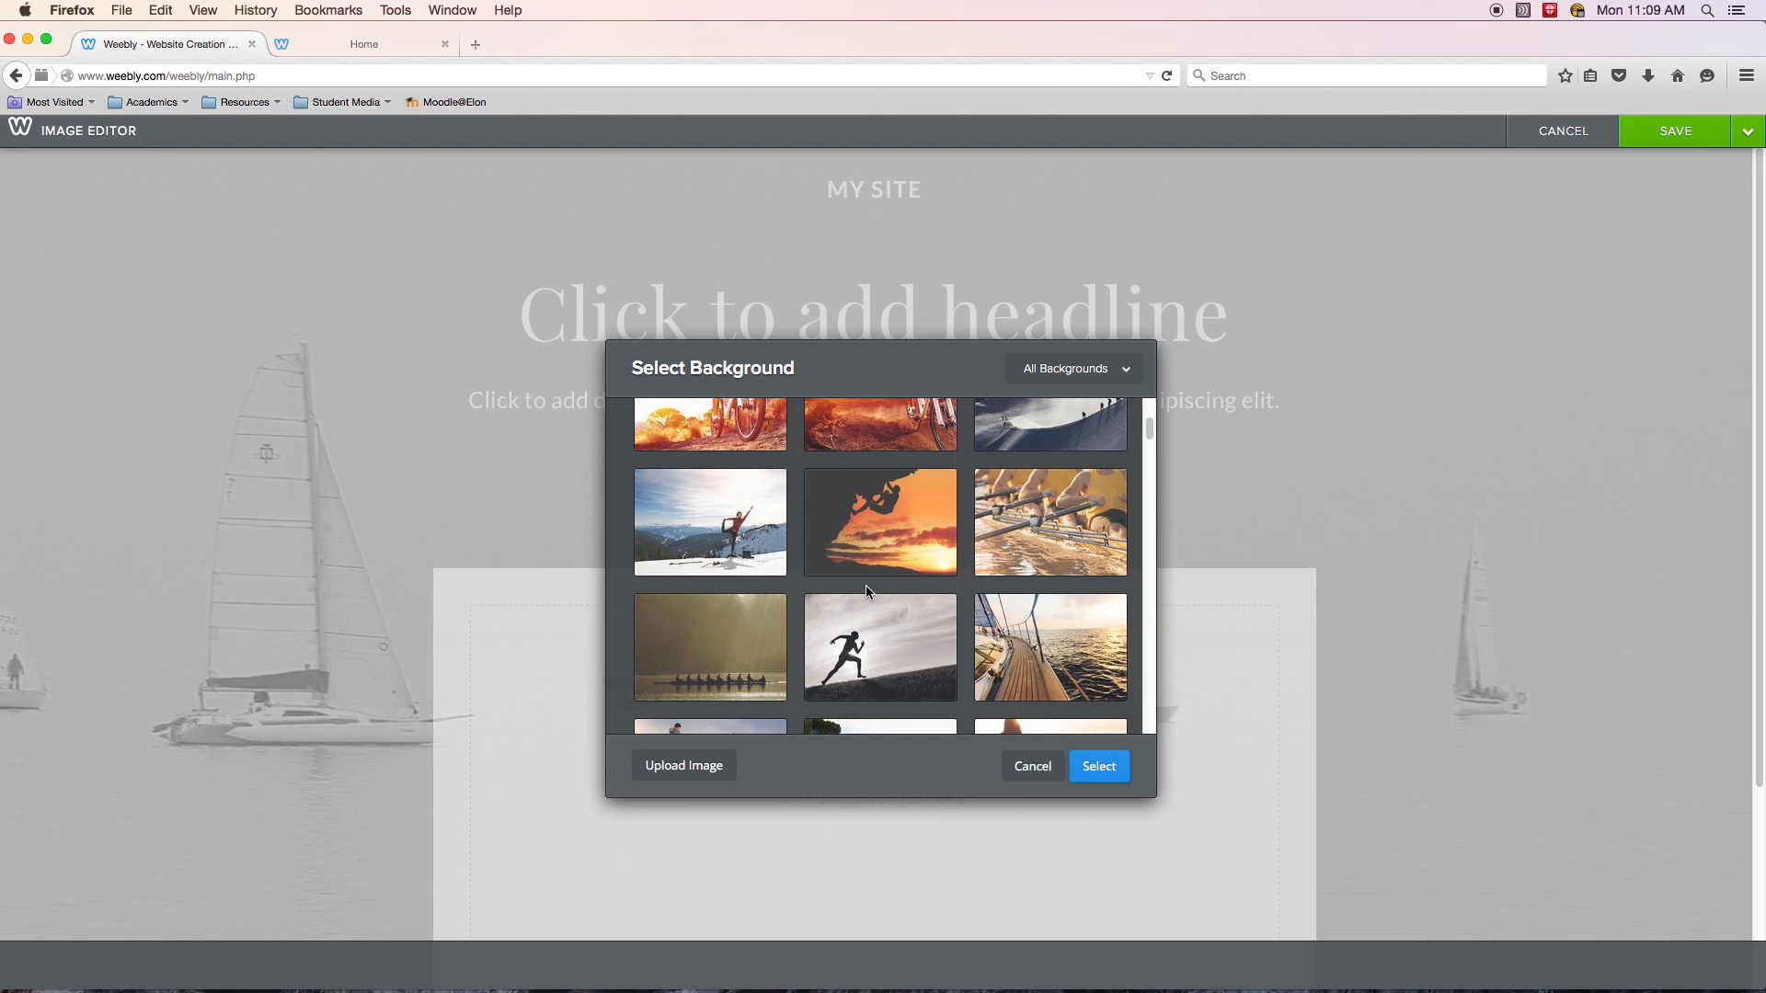
{"action": "scroll", "coordinate": [854, 583], "scroll_direction": "down", "scroll_amount": 5}
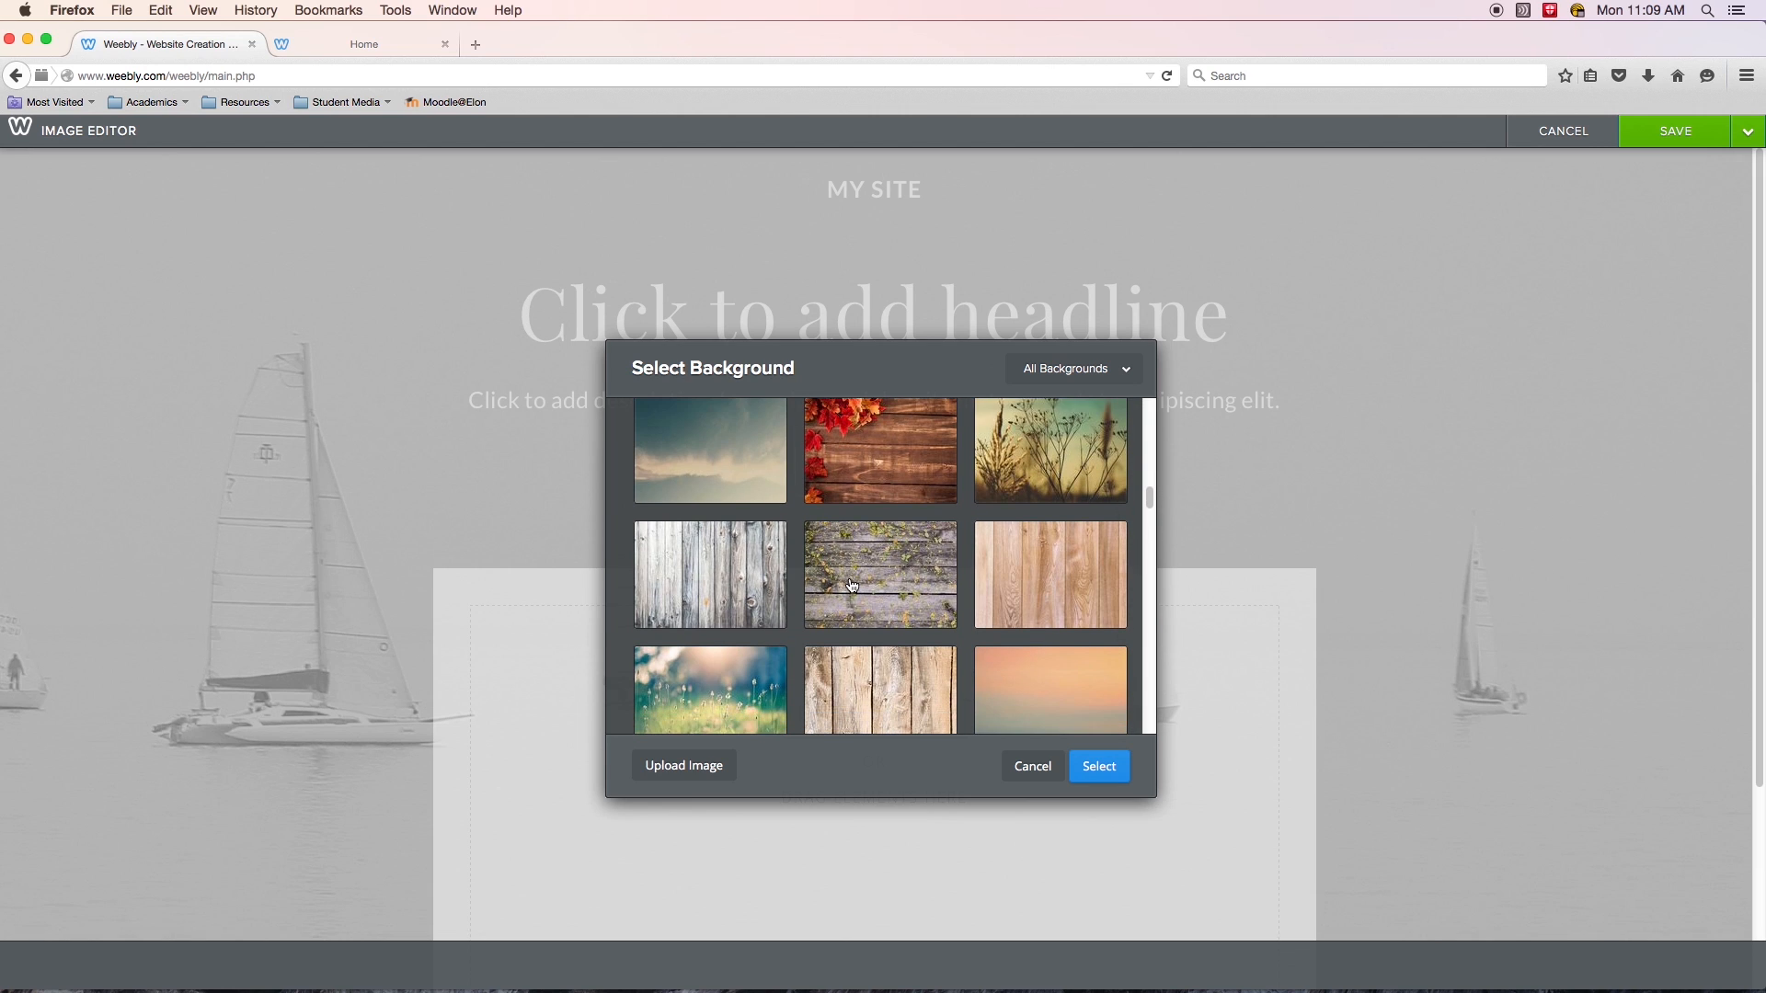
{"action": "scroll", "coordinate": [853, 585], "scroll_direction": "down", "scroll_amount": 10}
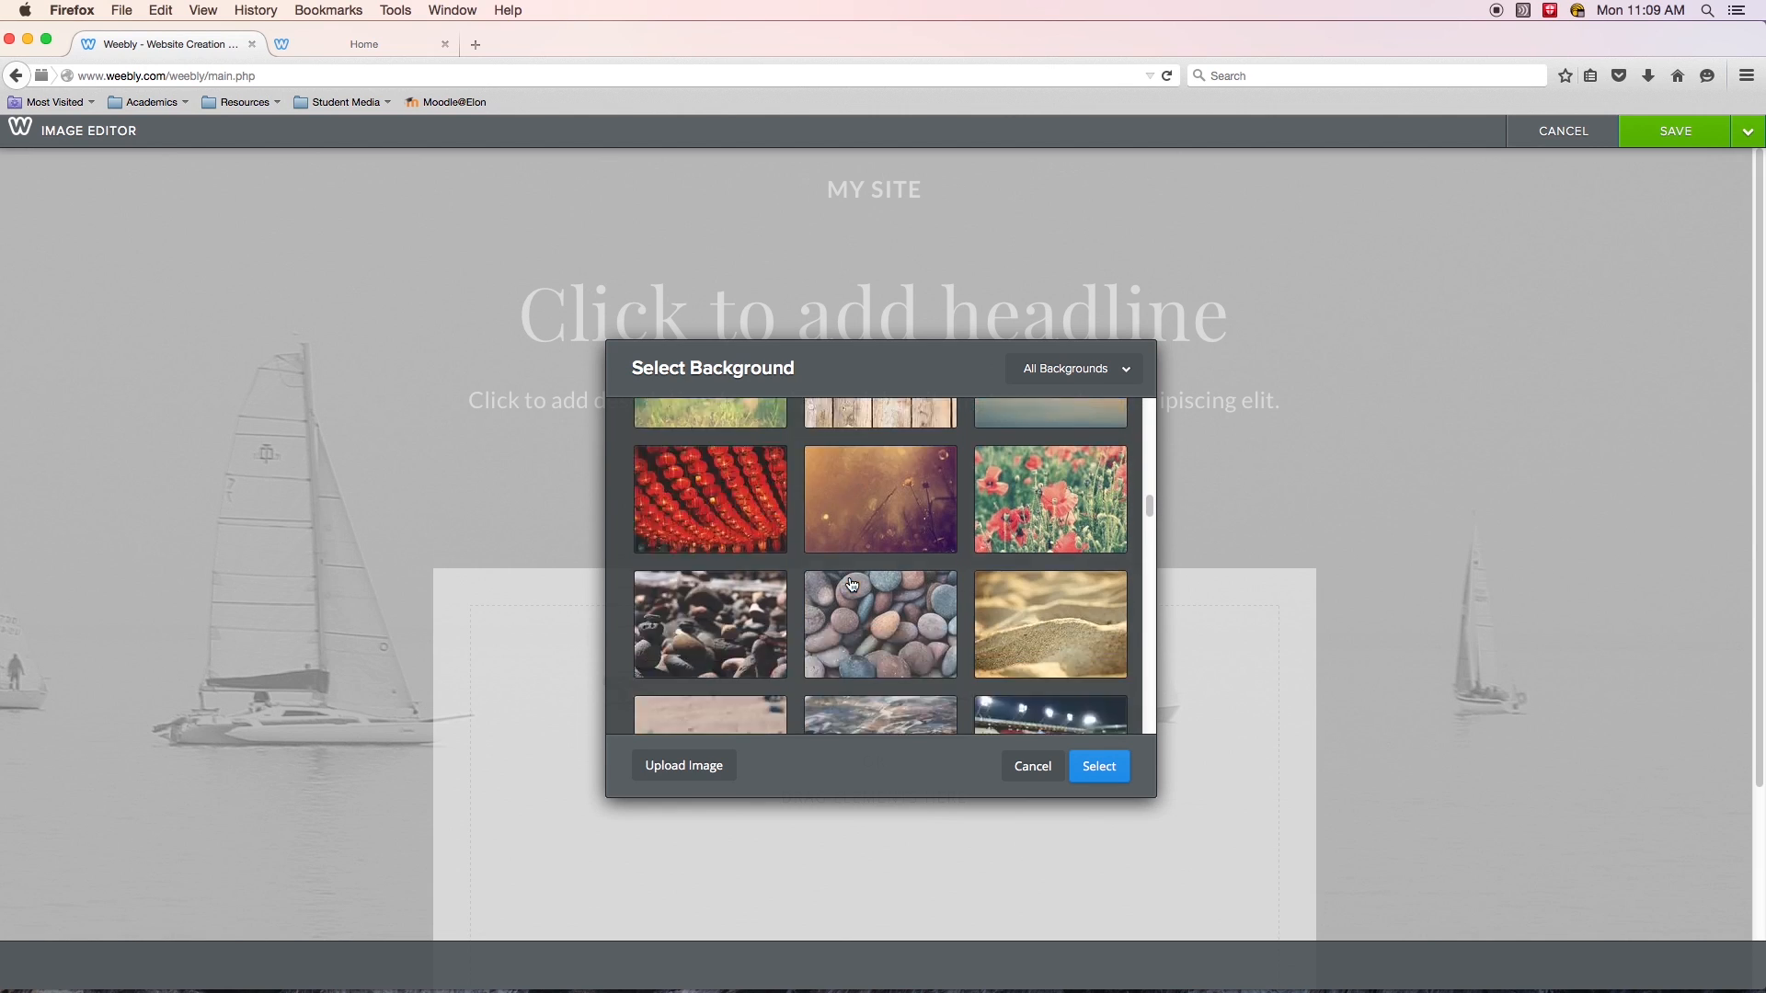
{"action": "scroll", "coordinate": [853, 585], "scroll_direction": "down", "scroll_amount": 10}
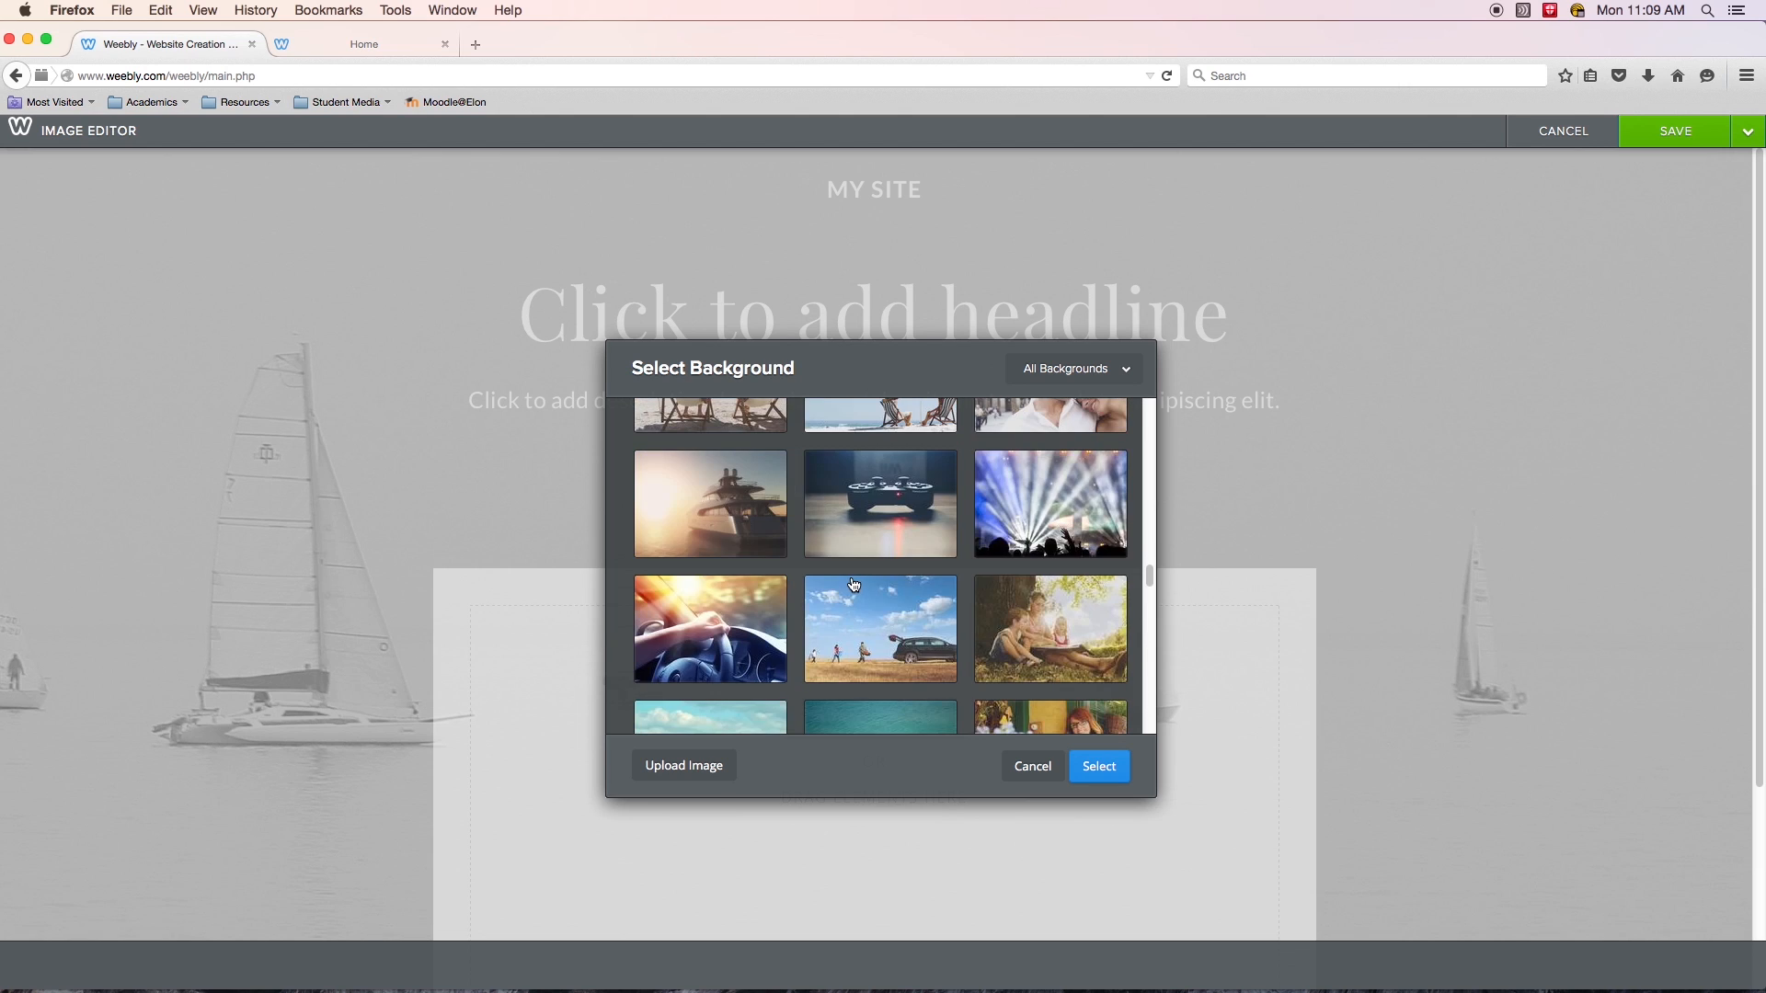
{"action": "scroll", "coordinate": [855, 583], "scroll_direction": "down", "scroll_amount": 12}
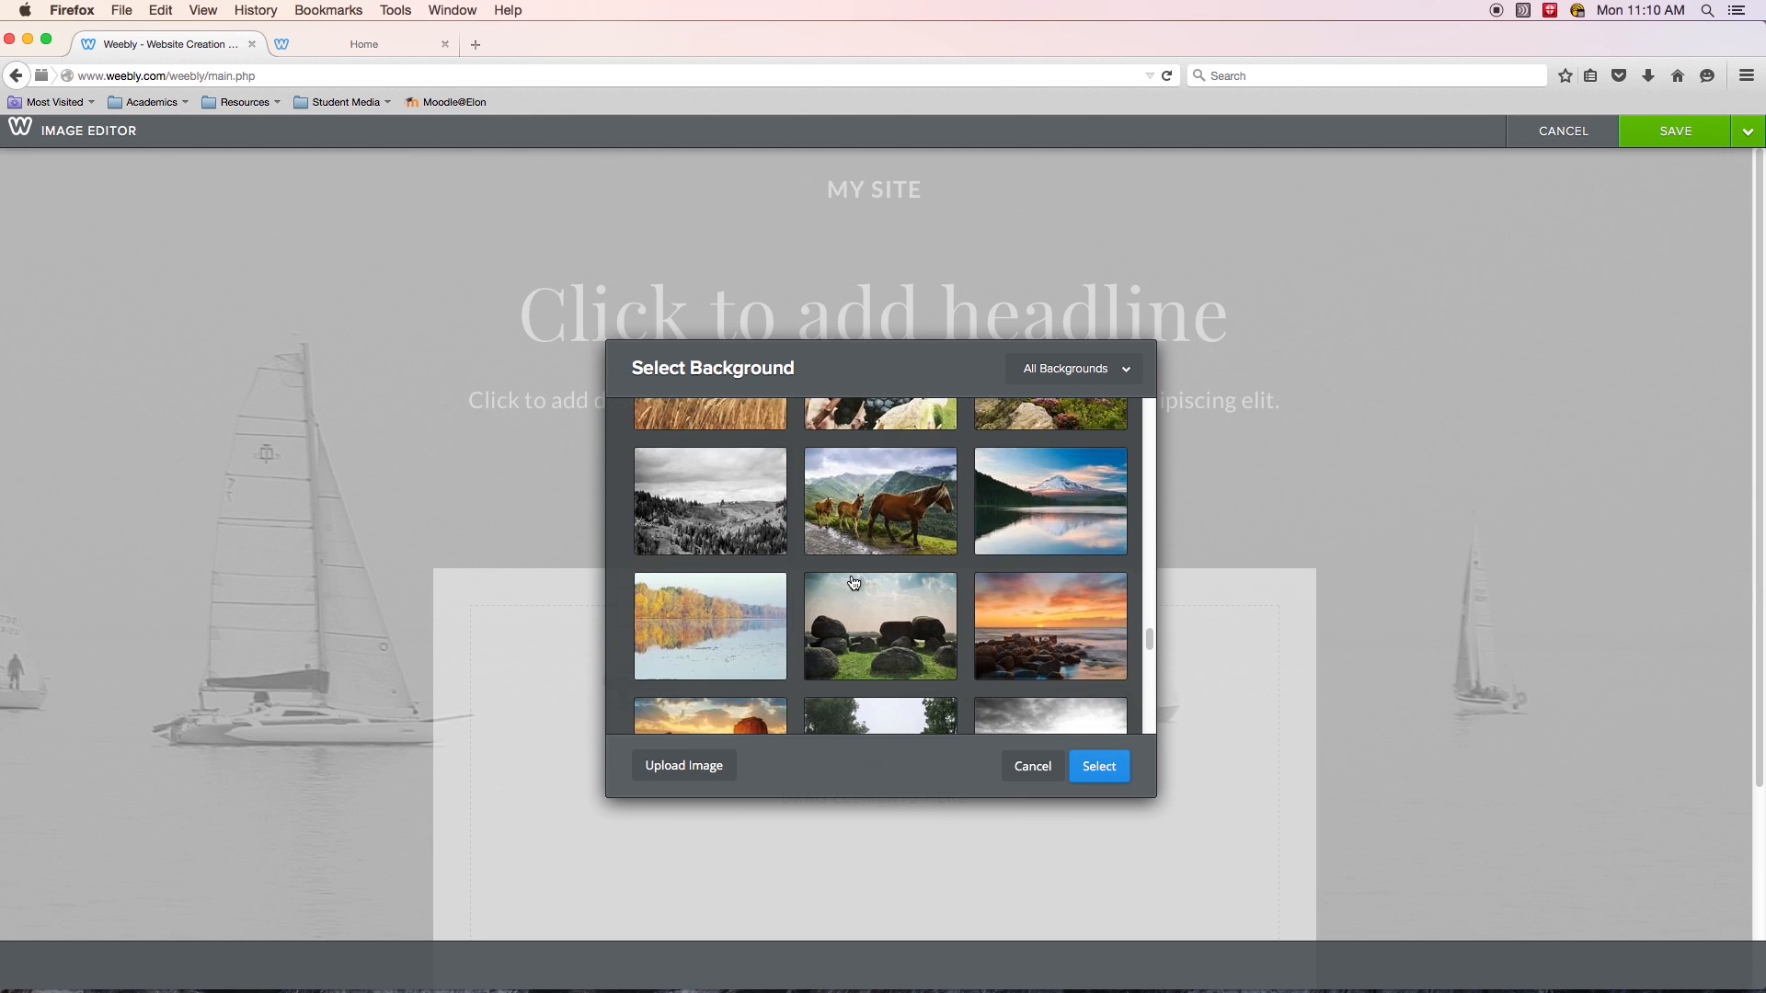
{"action": "scroll", "coordinate": [857, 578], "scroll_direction": "down", "scroll_amount": 8}
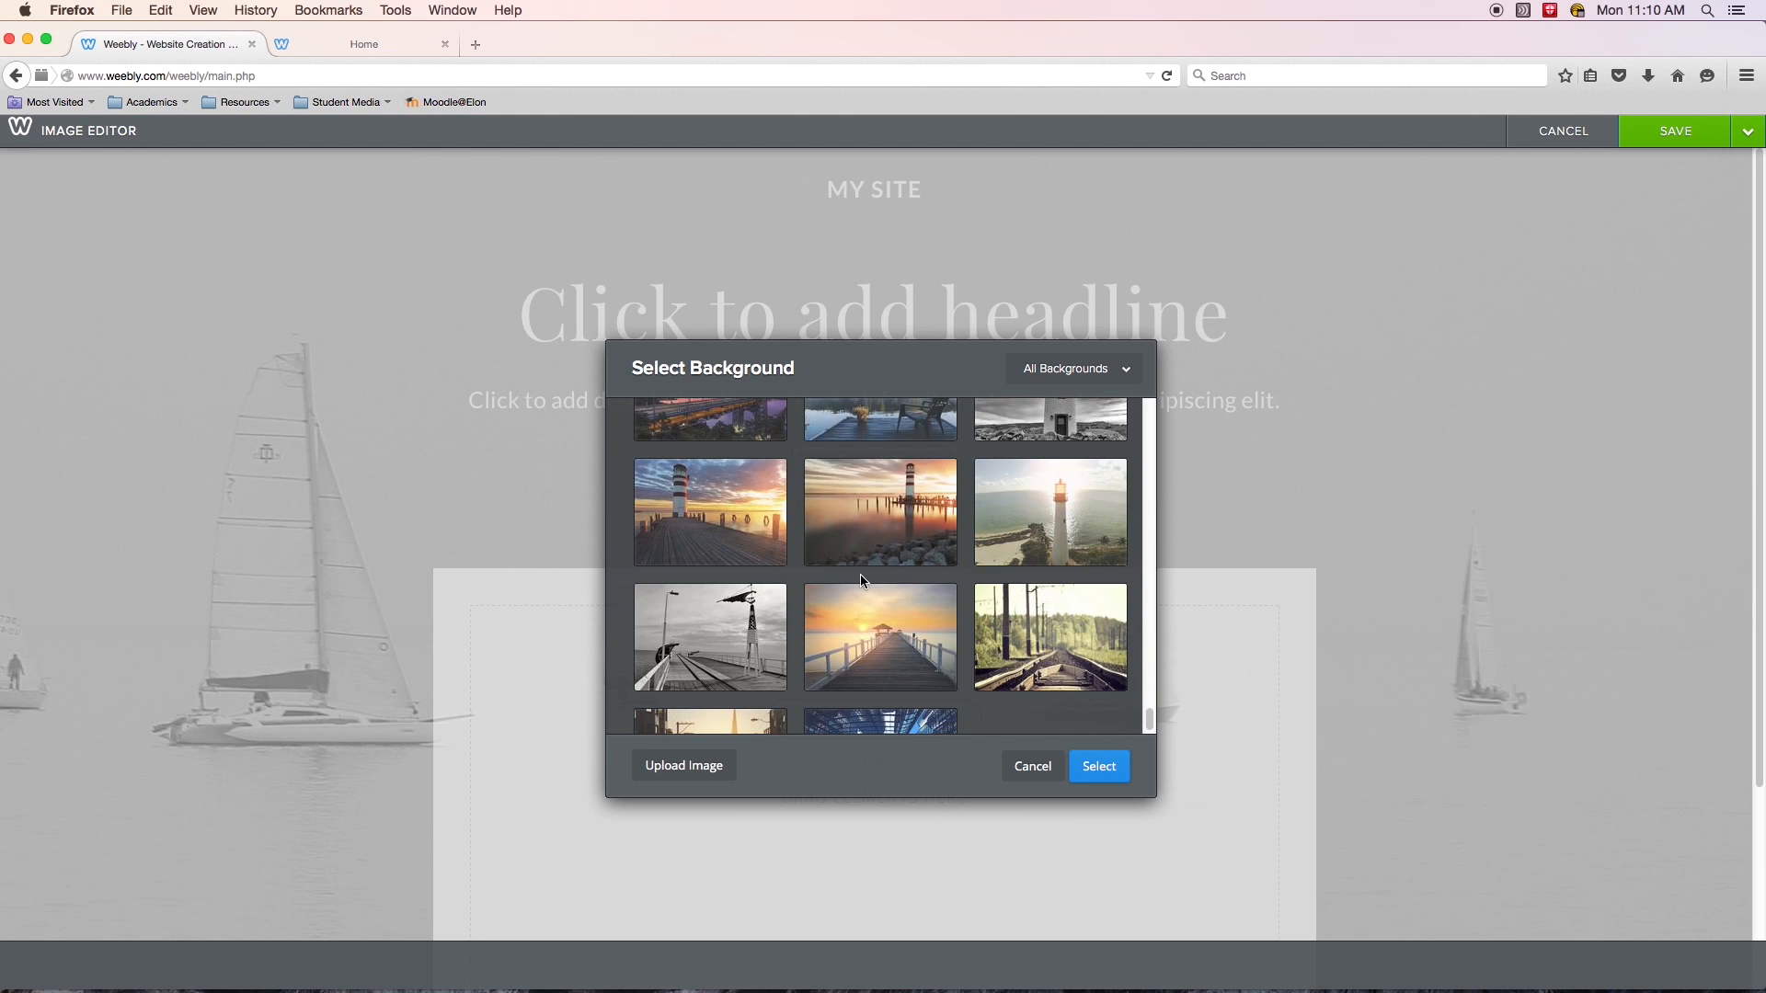
{"action": "scroll", "coordinate": [871, 575], "scroll_direction": "up", "scroll_amount": 15}
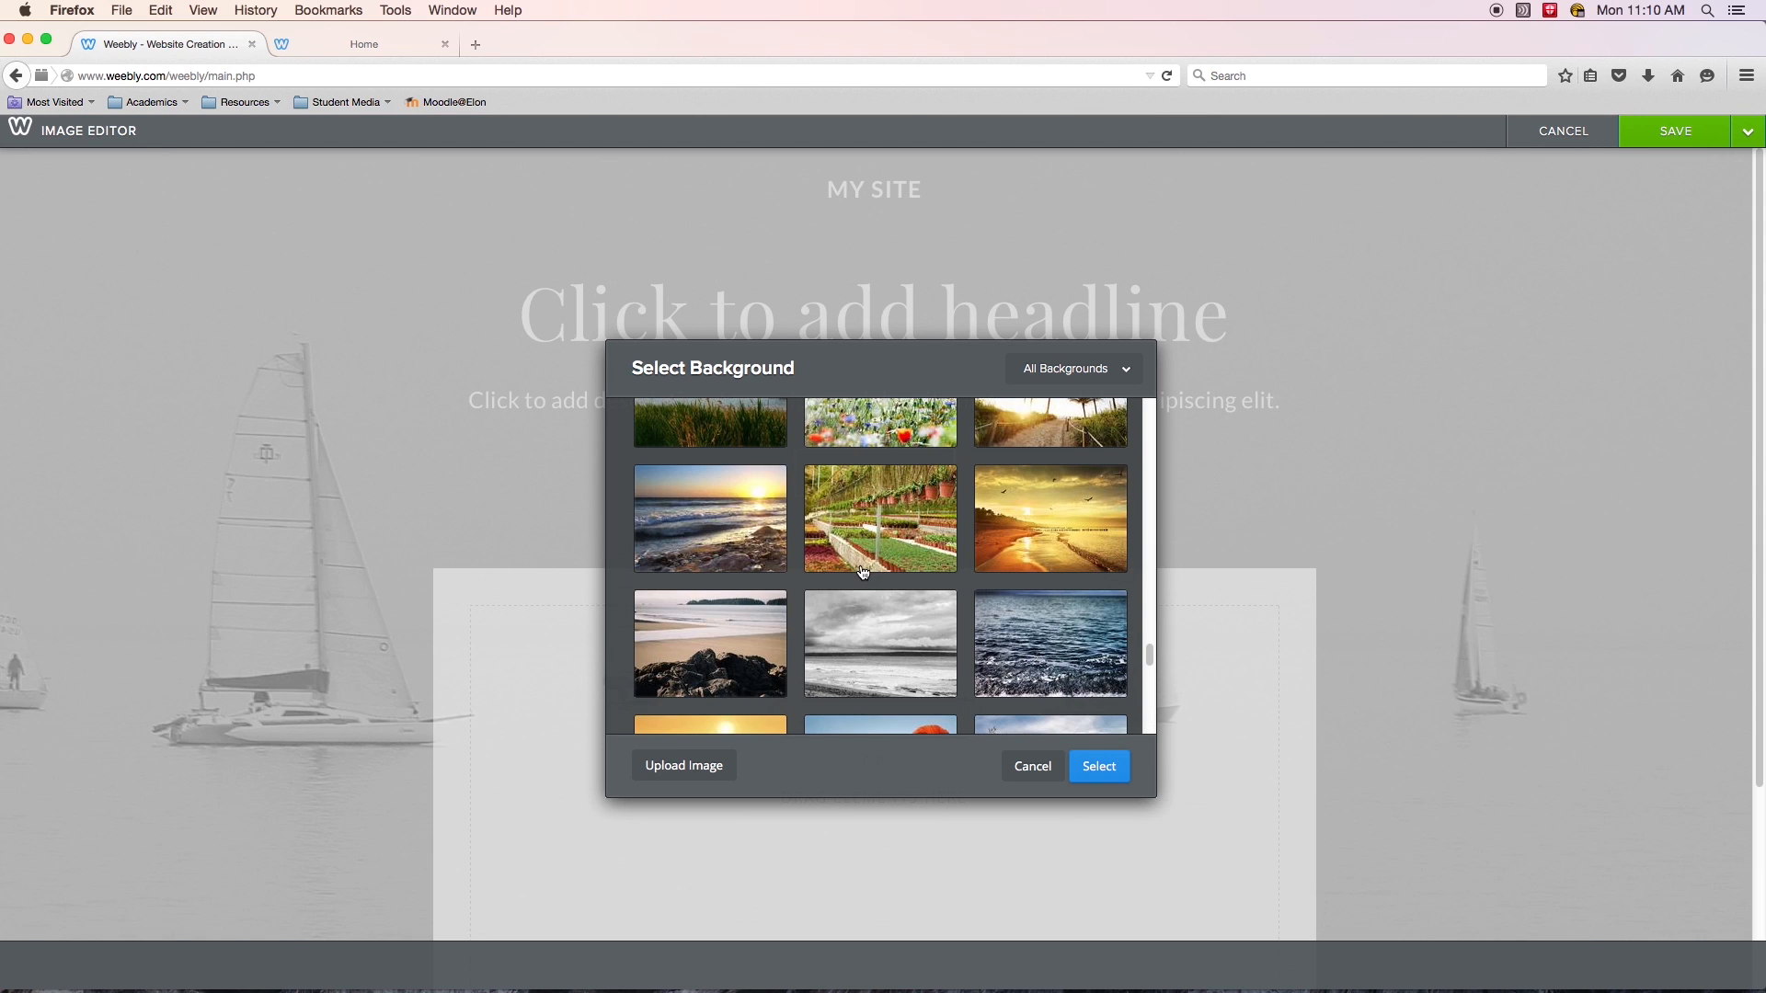
{"action": "scroll", "coordinate": [869, 568], "scroll_direction": "up", "scroll_amount": 3}
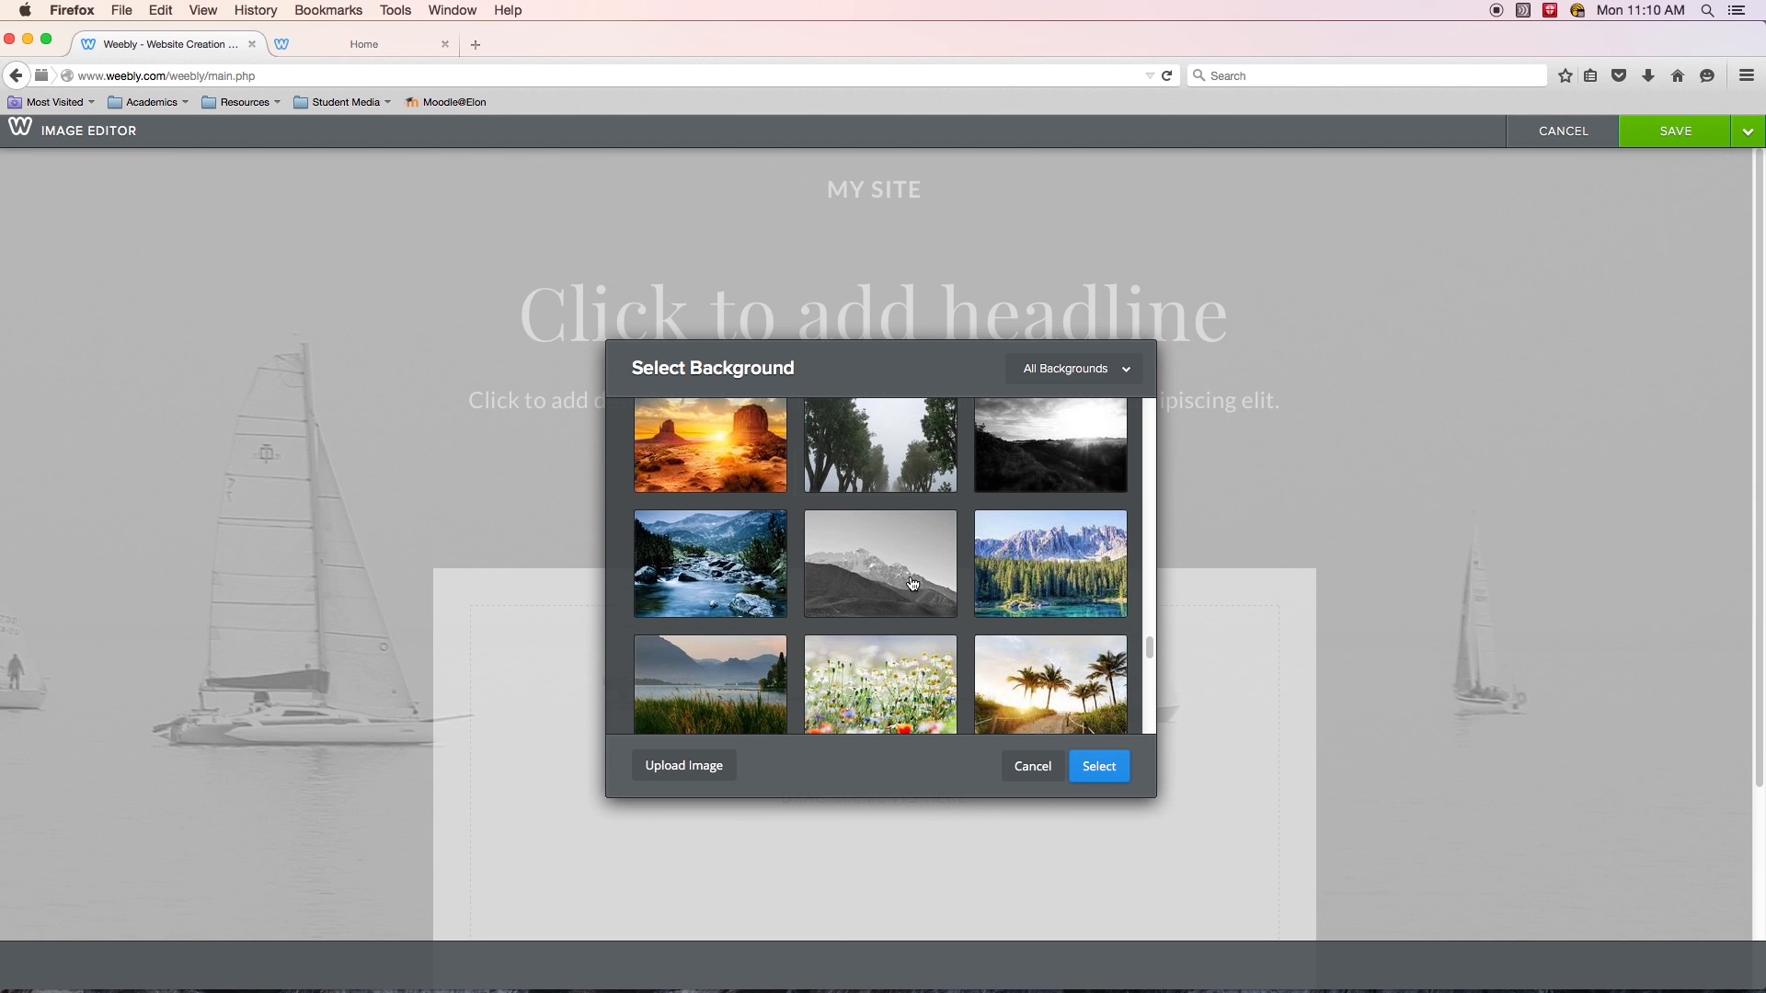
{"action": "scroll", "coordinate": [913, 584], "scroll_direction": "up", "scroll_amount": 10}
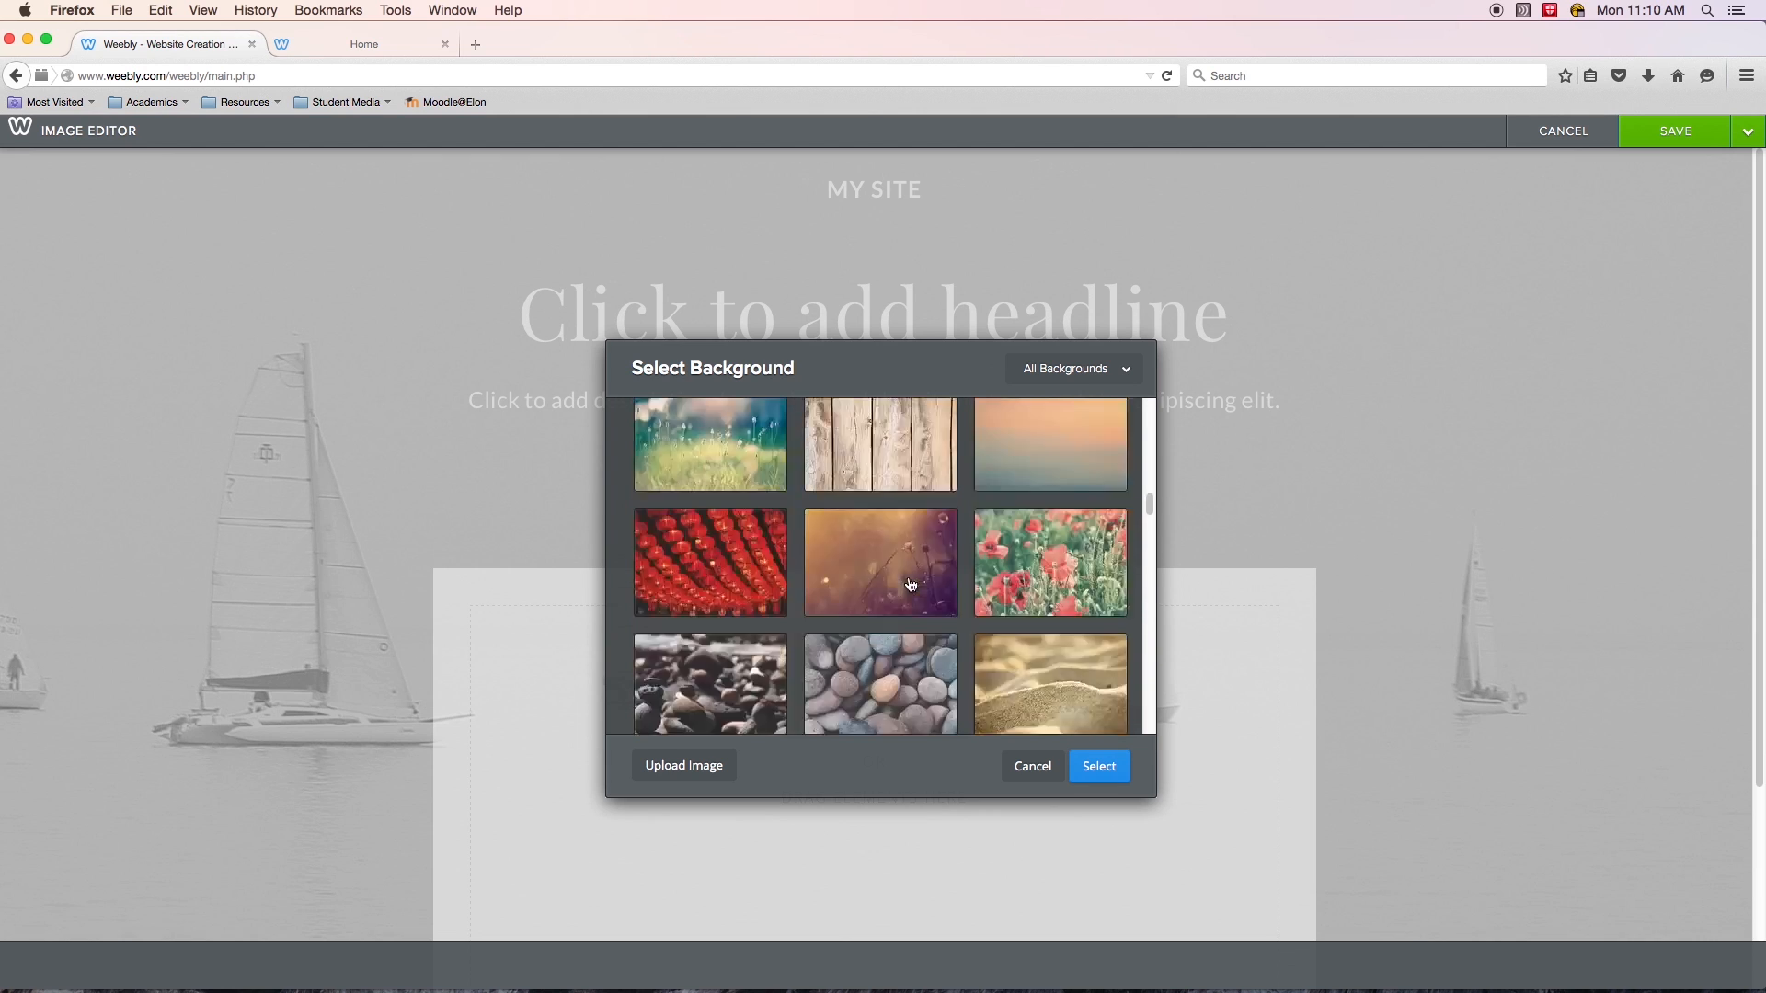
{"action": "scroll", "coordinate": [910, 584], "scroll_direction": "up", "scroll_amount": 6}
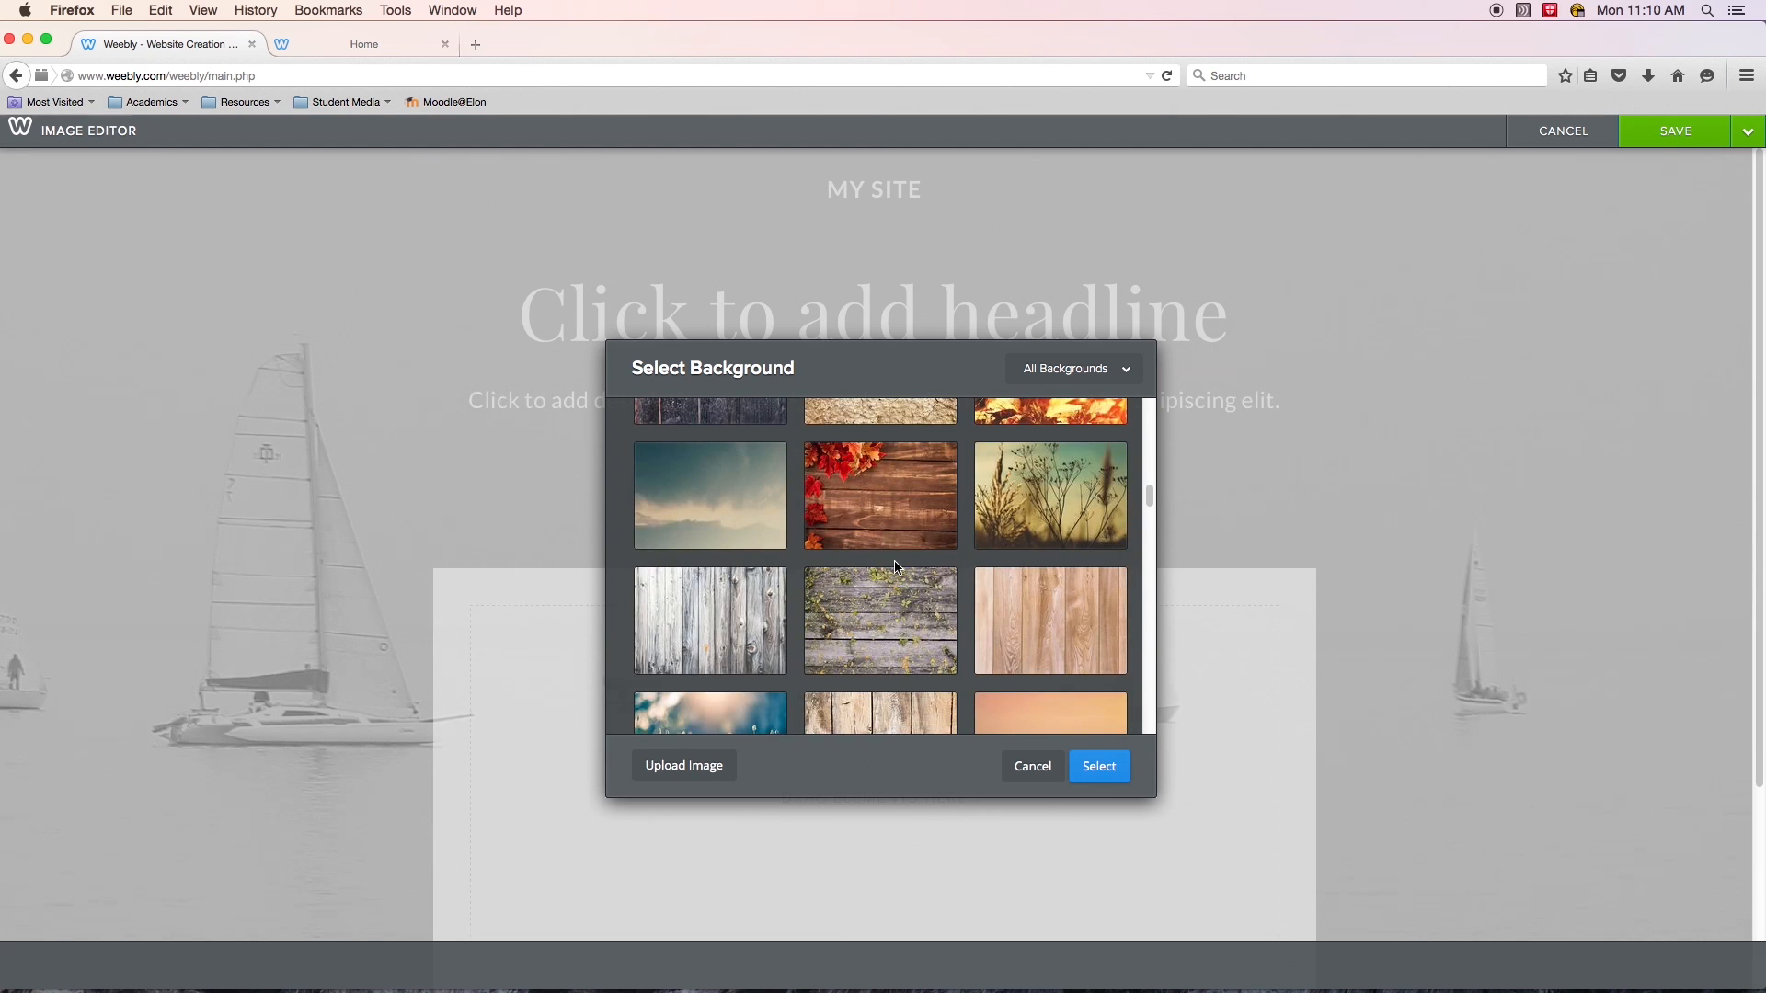
{"action": "left_click", "coordinate": [1059, 772]}
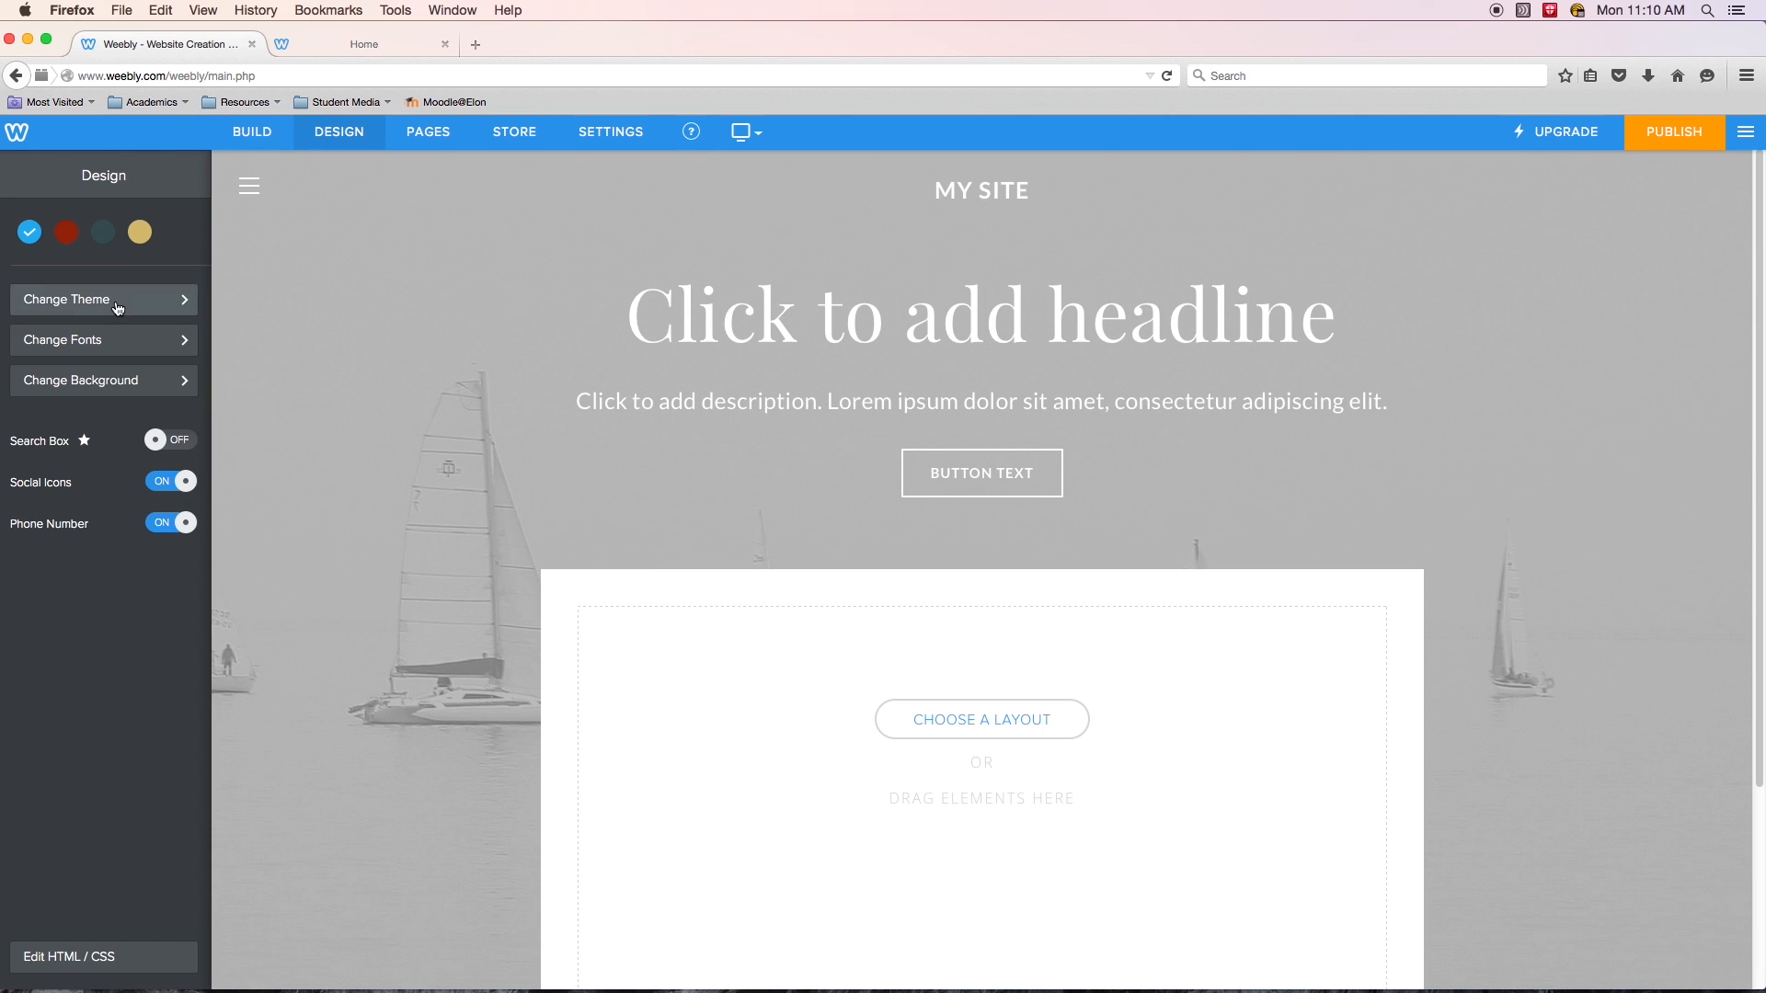
- Browse the theme gallery and preview the Highlighter theme
{"action": "left_click", "coordinate": [61, 301]}
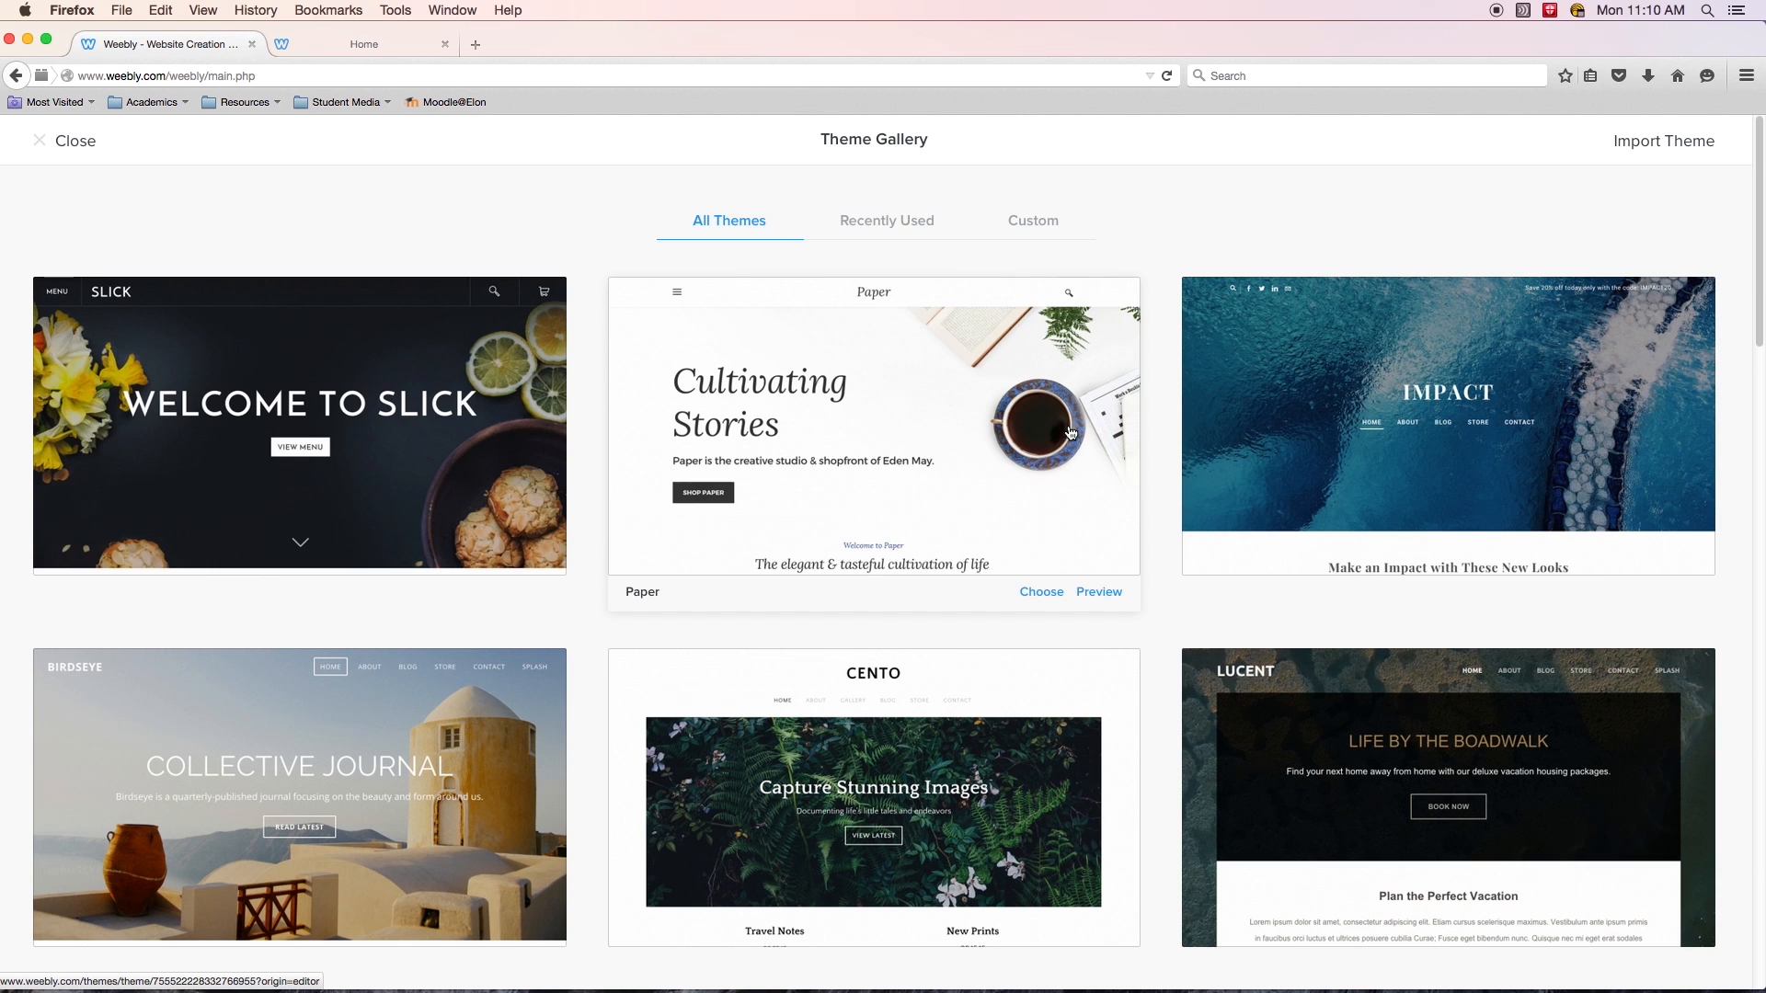
{"action": "scroll", "coordinate": [966, 610], "scroll_direction": "down", "scroll_amount": 3}
{"action": "scroll", "coordinate": [969, 631], "scroll_direction": "down", "scroll_amount": 15}
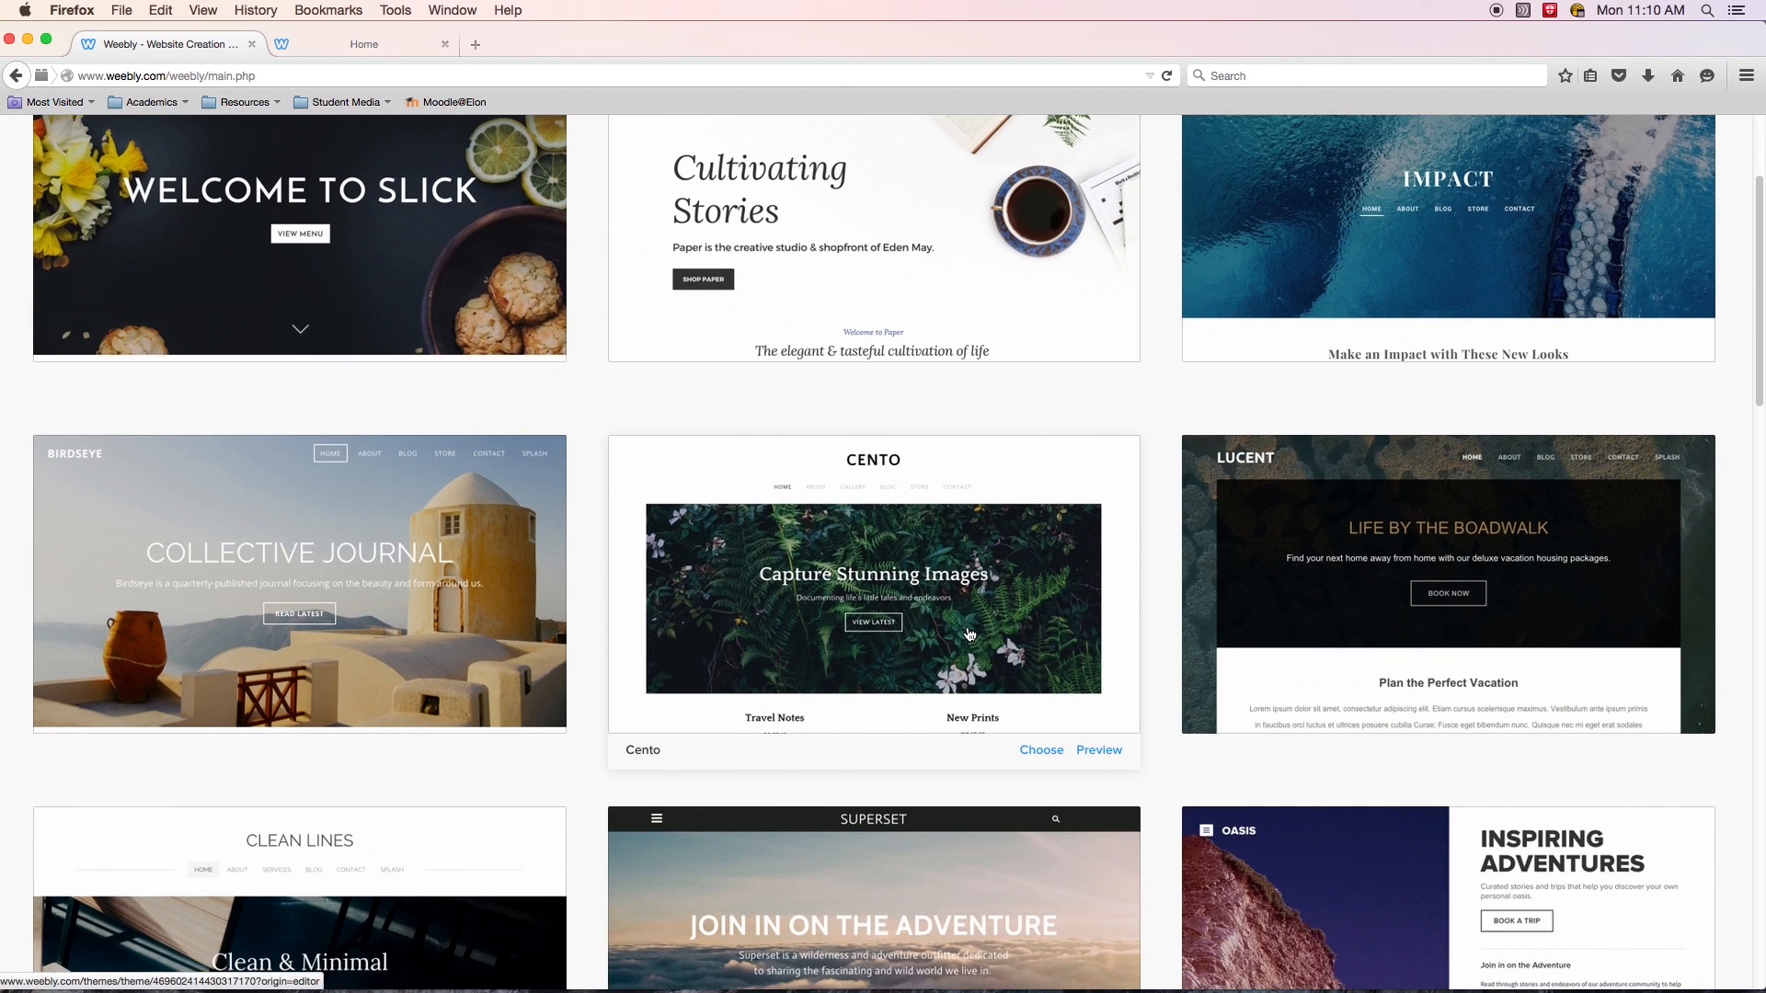
{"action": "scroll", "coordinate": [972, 641], "scroll_direction": "down", "scroll_amount": 15}
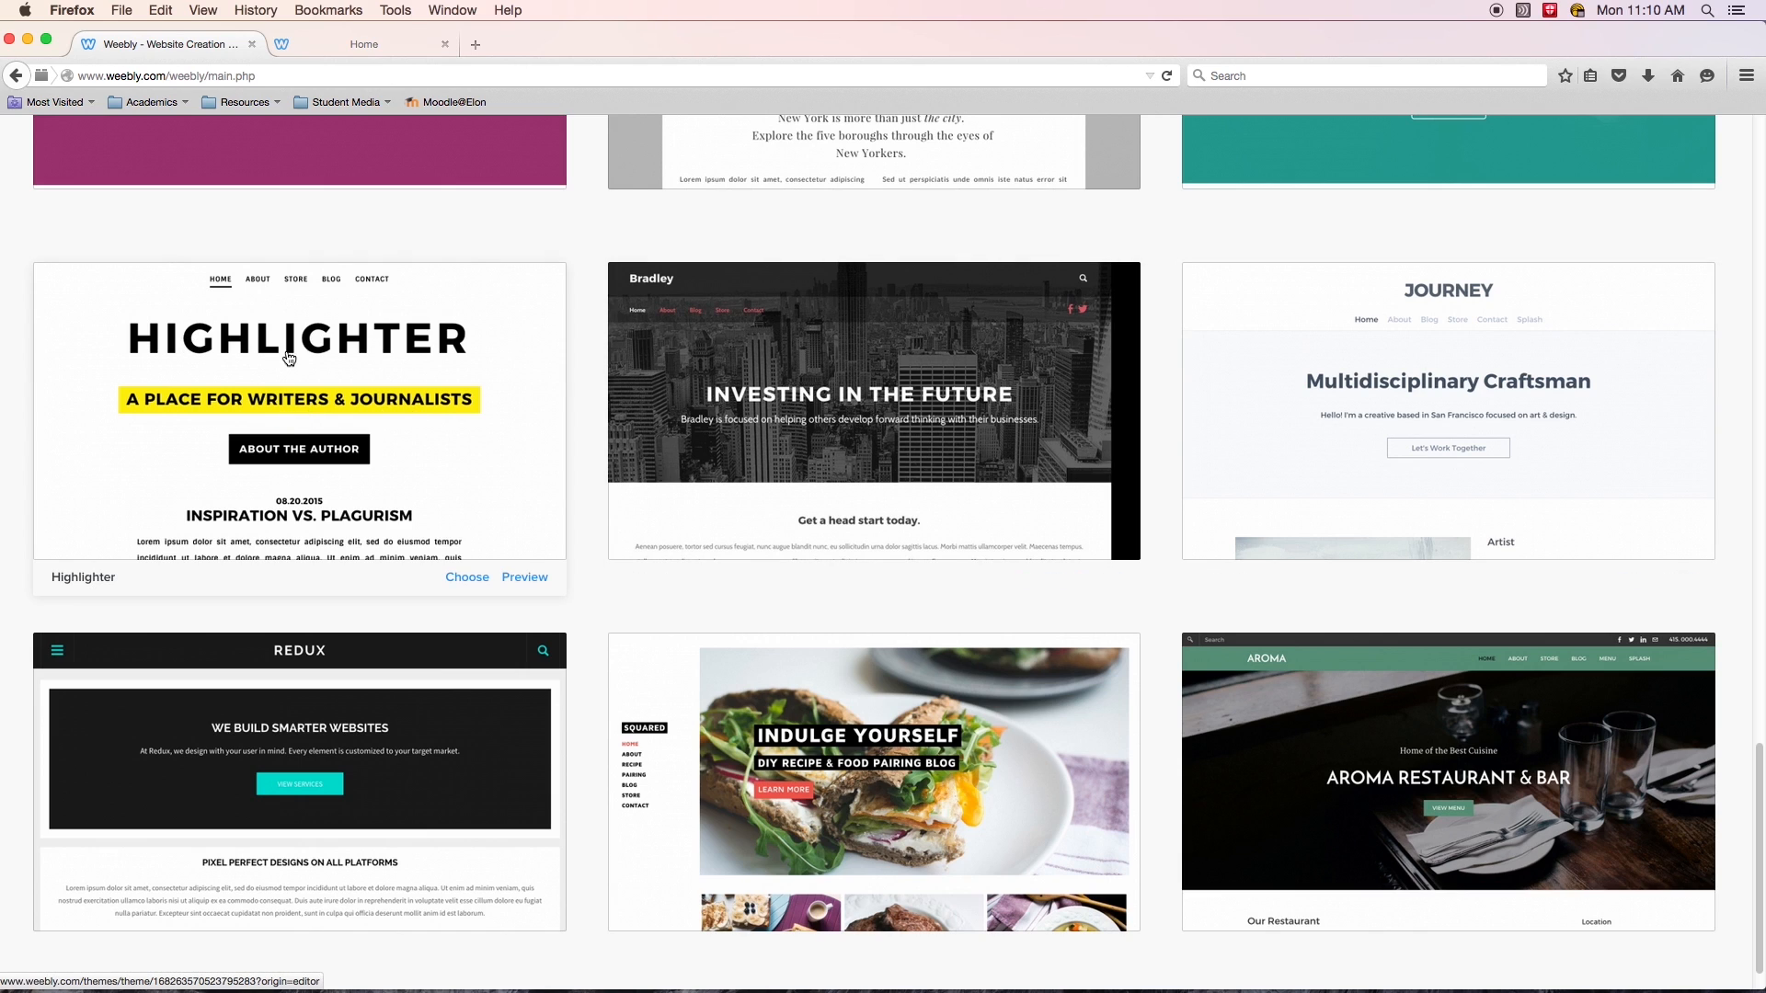
{"action": "scroll", "coordinate": [286, 481], "scroll_direction": "down", "scroll_amount": 1}
{"action": "scroll", "coordinate": [283, 481], "scroll_direction": "up", "scroll_amount": 1}
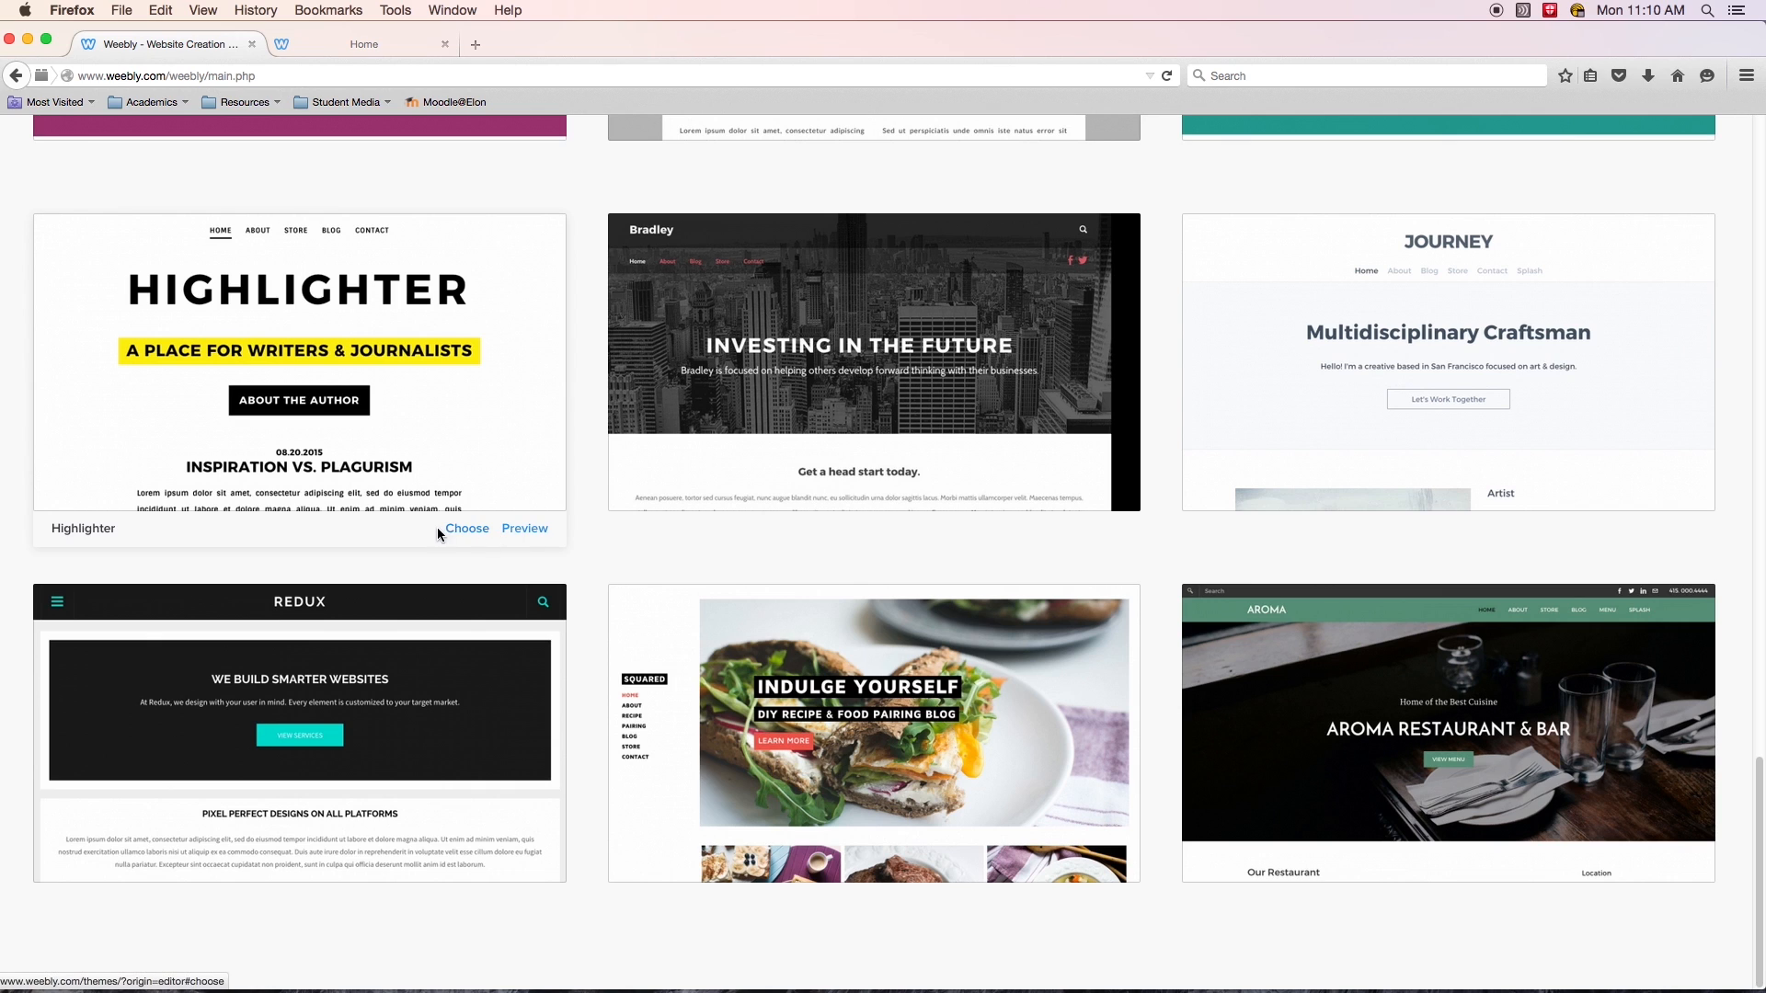
{"action": "left_click", "coordinate": [522, 529]}
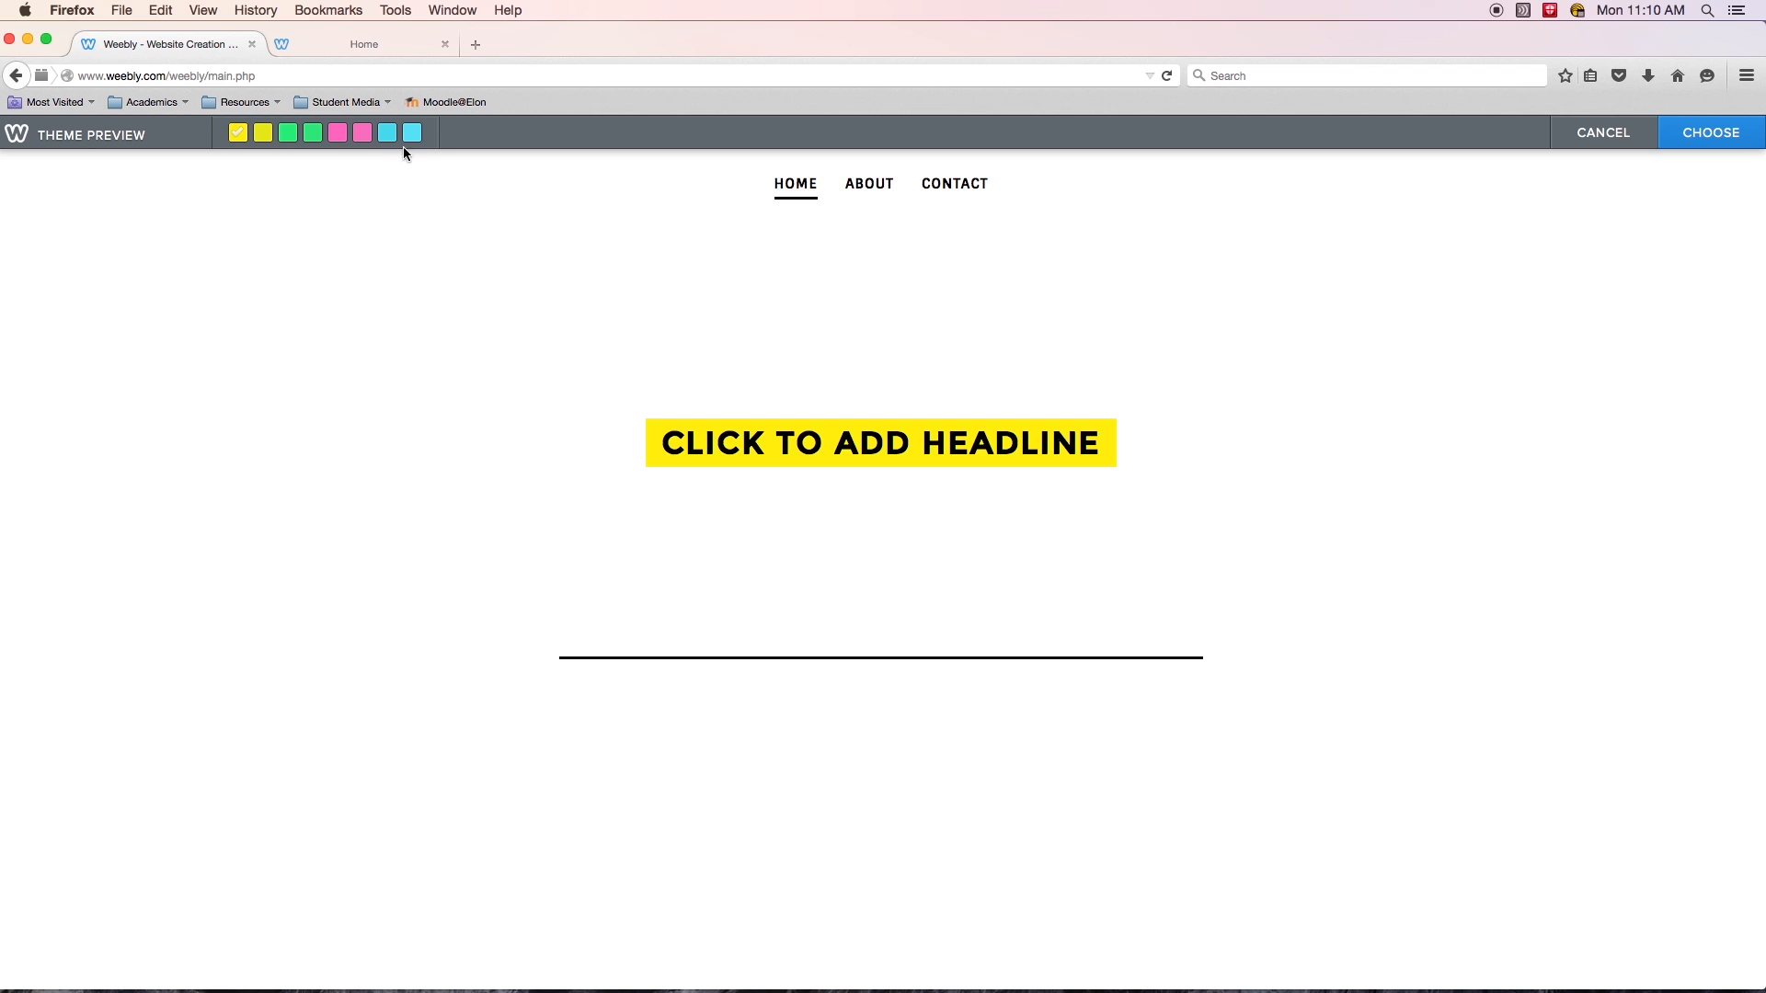
- Apply the Highlighter theme in its green colour variation with a white background
{"action": "left_click", "coordinate": [265, 140]}
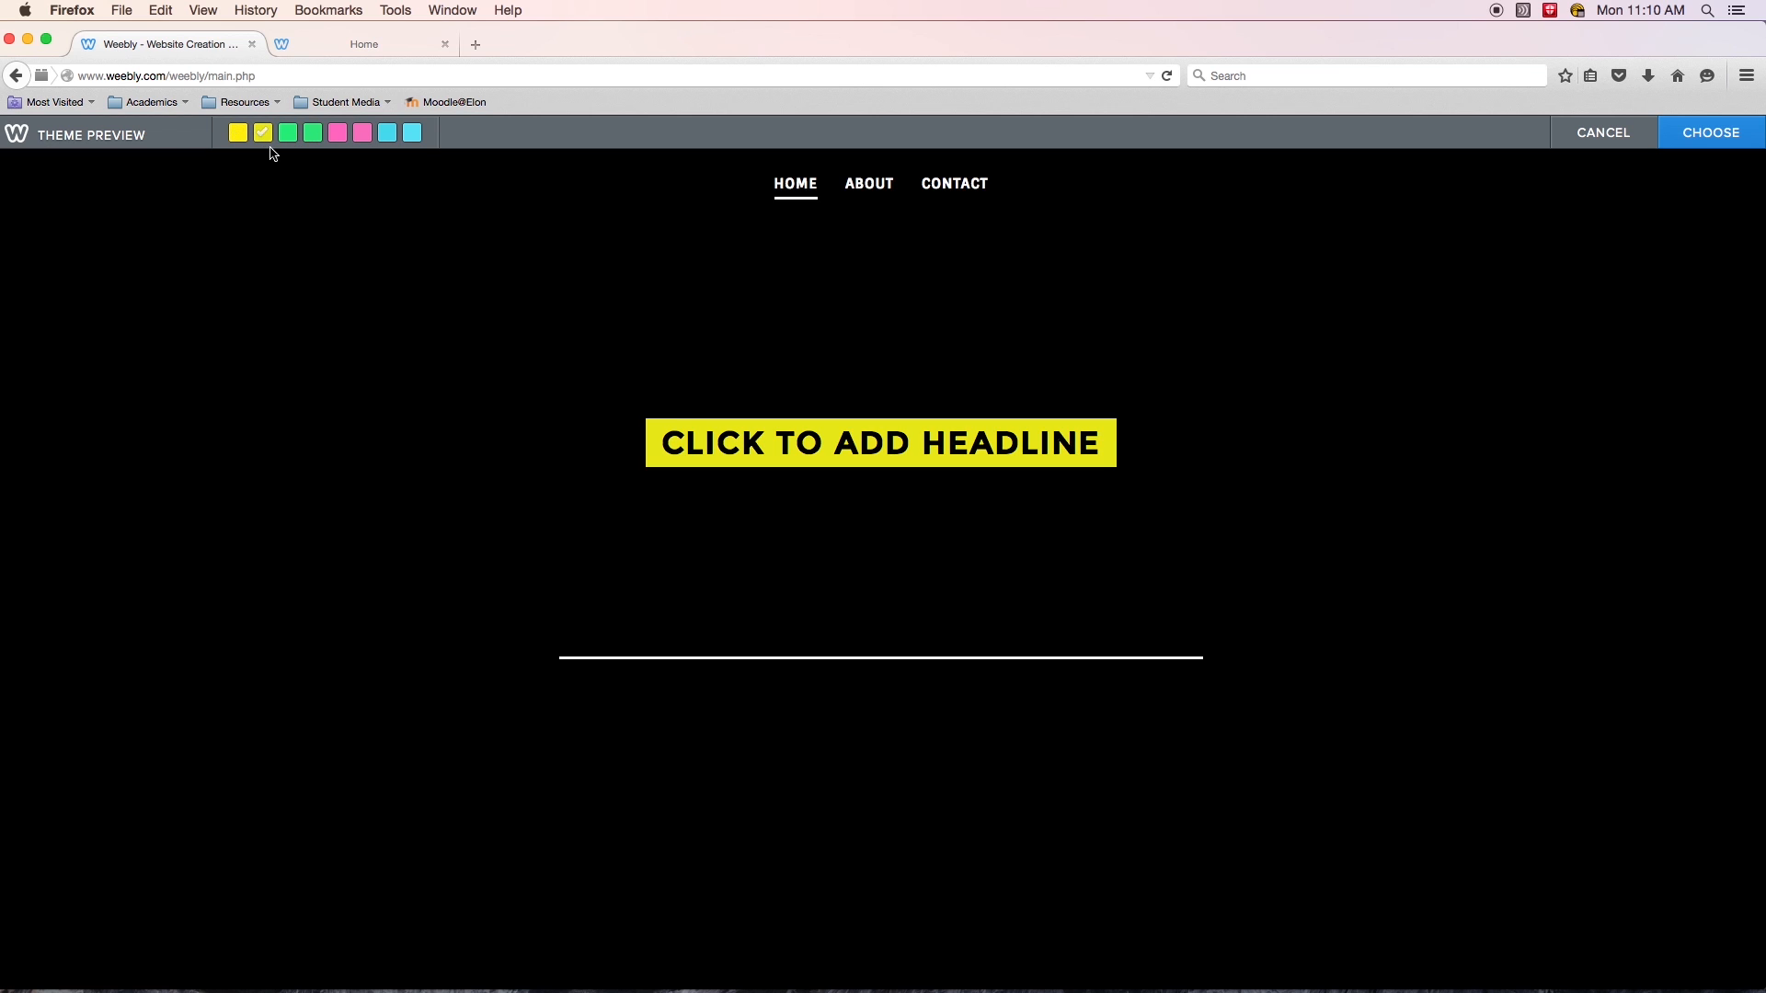
{"action": "left_click", "coordinate": [292, 138]}
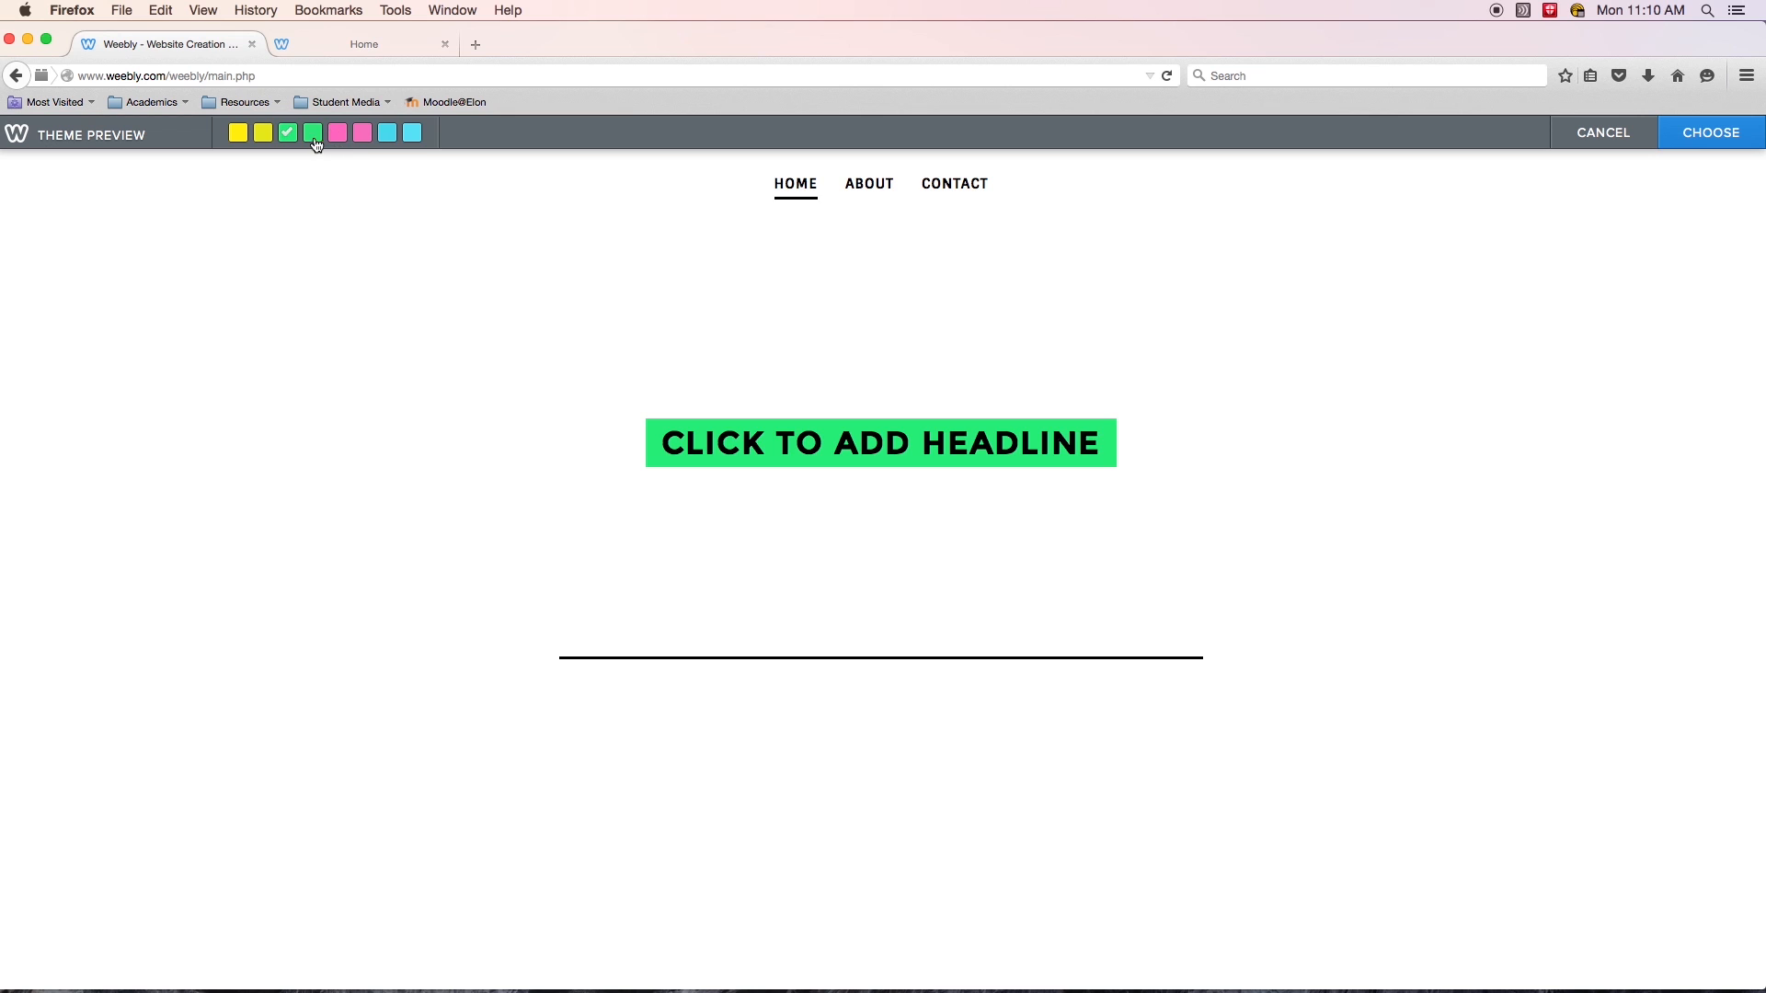
{"action": "left_click", "coordinate": [314, 138]}
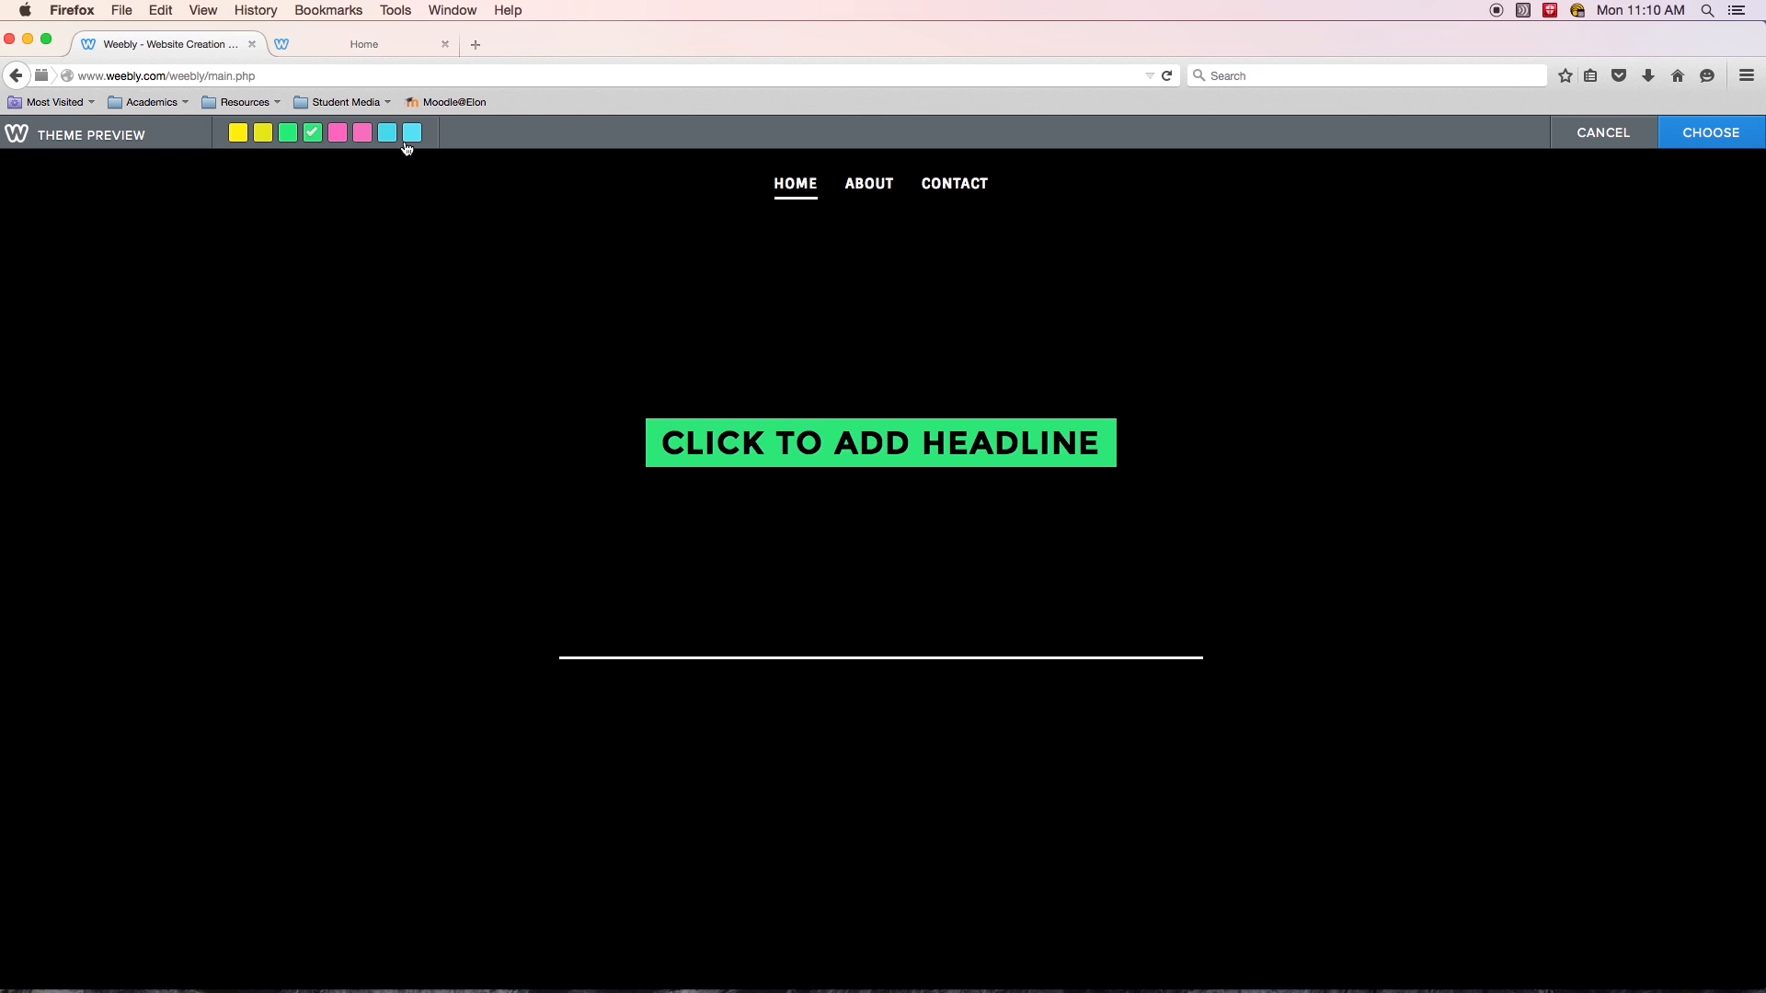
{"action": "left_click", "coordinate": [296, 136]}
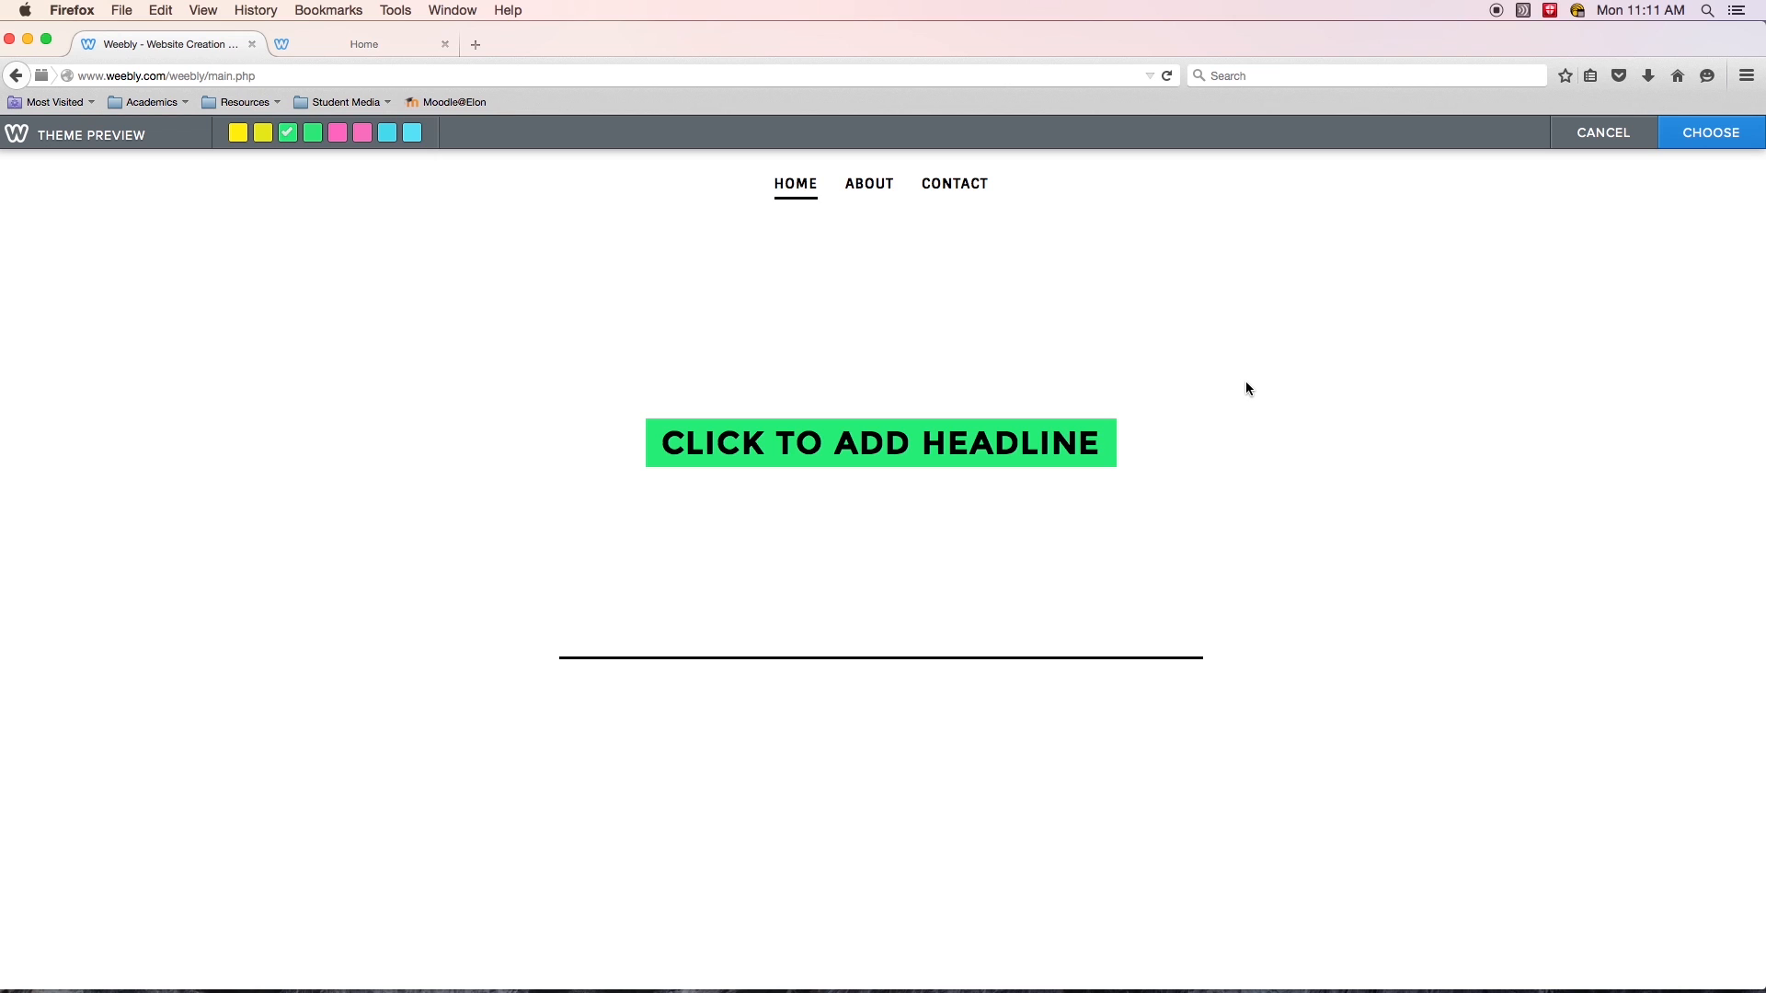
{"action": "left_click", "coordinate": [1692, 134]}
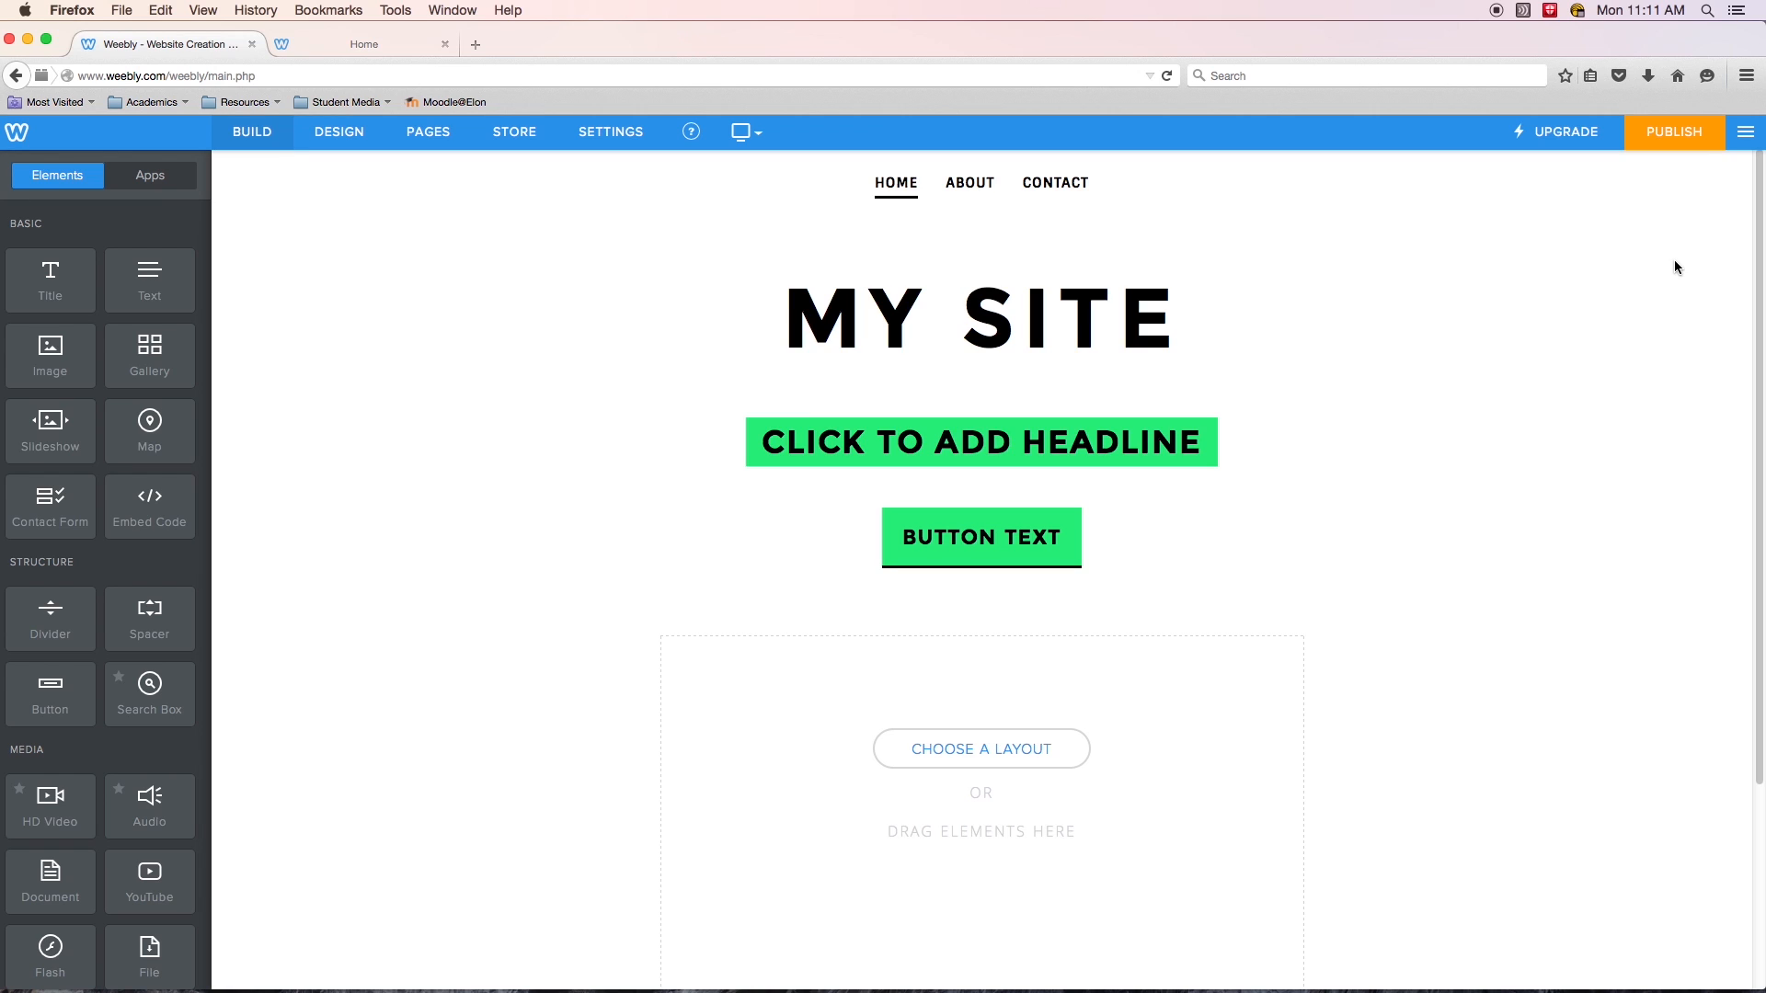
- Review the re-themed home page and open the site's page list
{"action": "scroll", "coordinate": [1485, 428], "scroll_direction": "down", "scroll_amount": 3}
{"action": "scroll", "coordinate": [1481, 425], "scroll_direction": "up", "scroll_amount": 3}
{"action": "scroll", "coordinate": [1429, 416], "scroll_direction": "down", "scroll_amount": 5}
{"action": "scroll", "coordinate": [1475, 428], "scroll_direction": "up", "scroll_amount": 5}
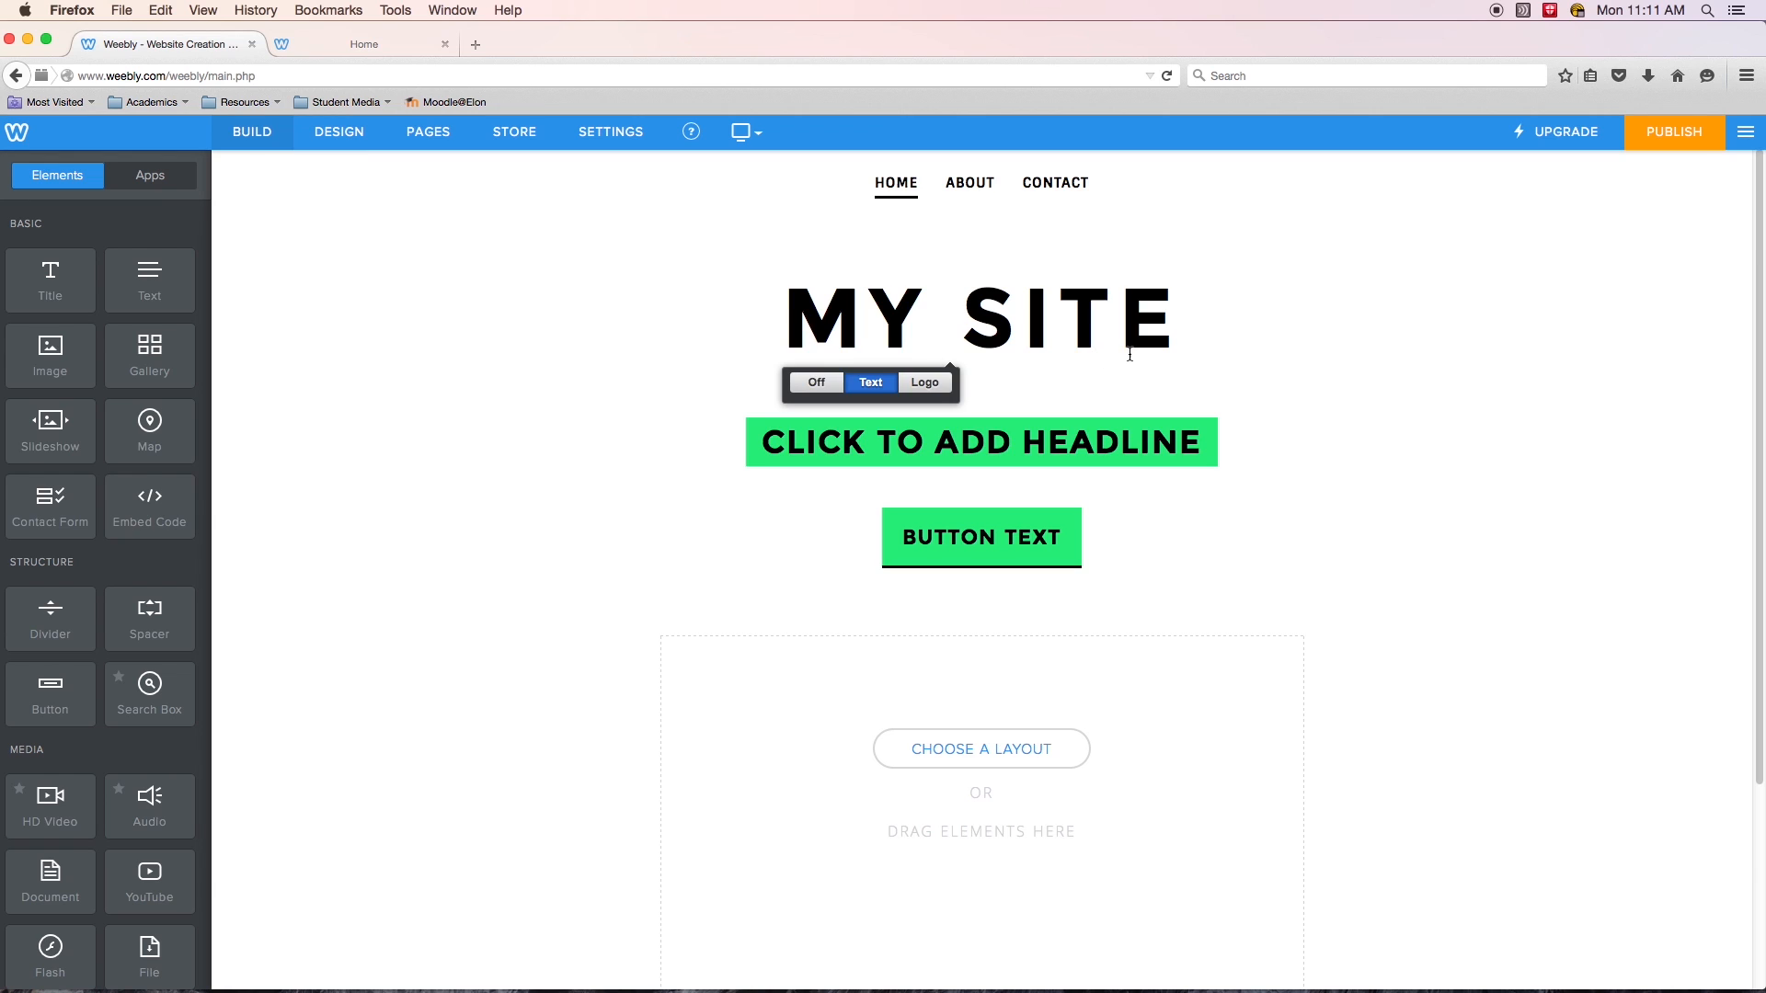
{"action": "left_click", "coordinate": [422, 141]}
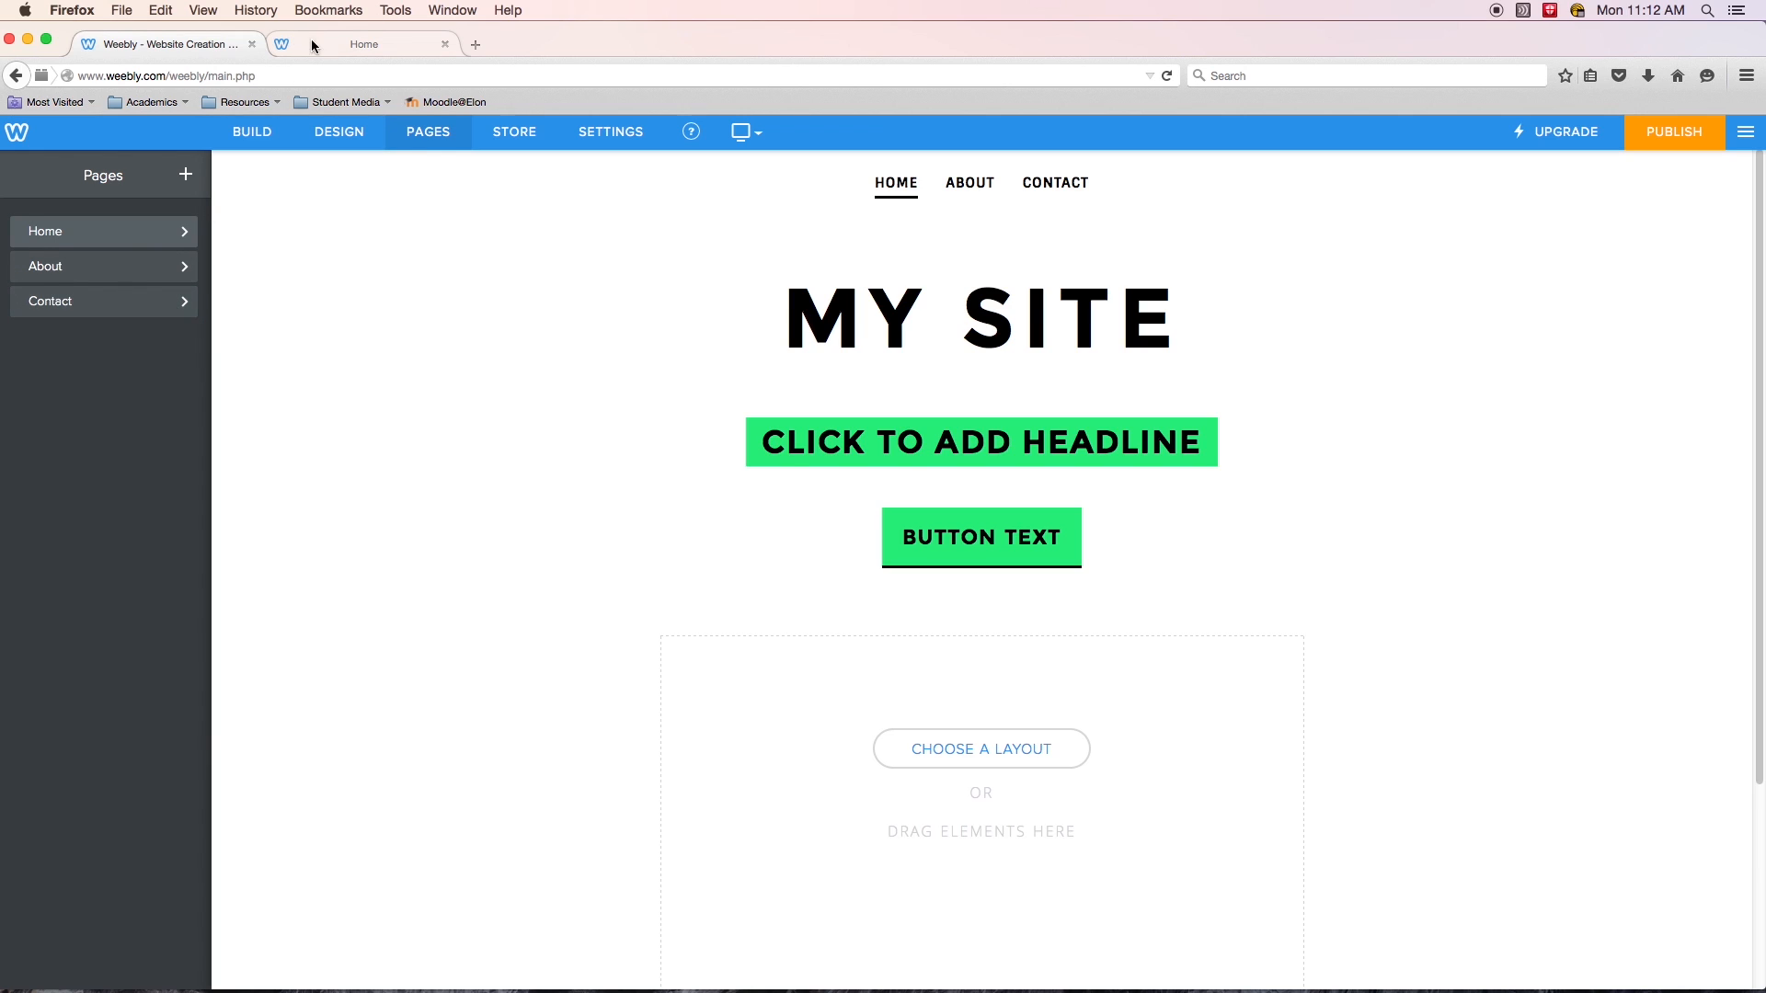
- Search Google Images for site map examples in a new browser tab
{"action": "left_click", "coordinate": [475, 46]}
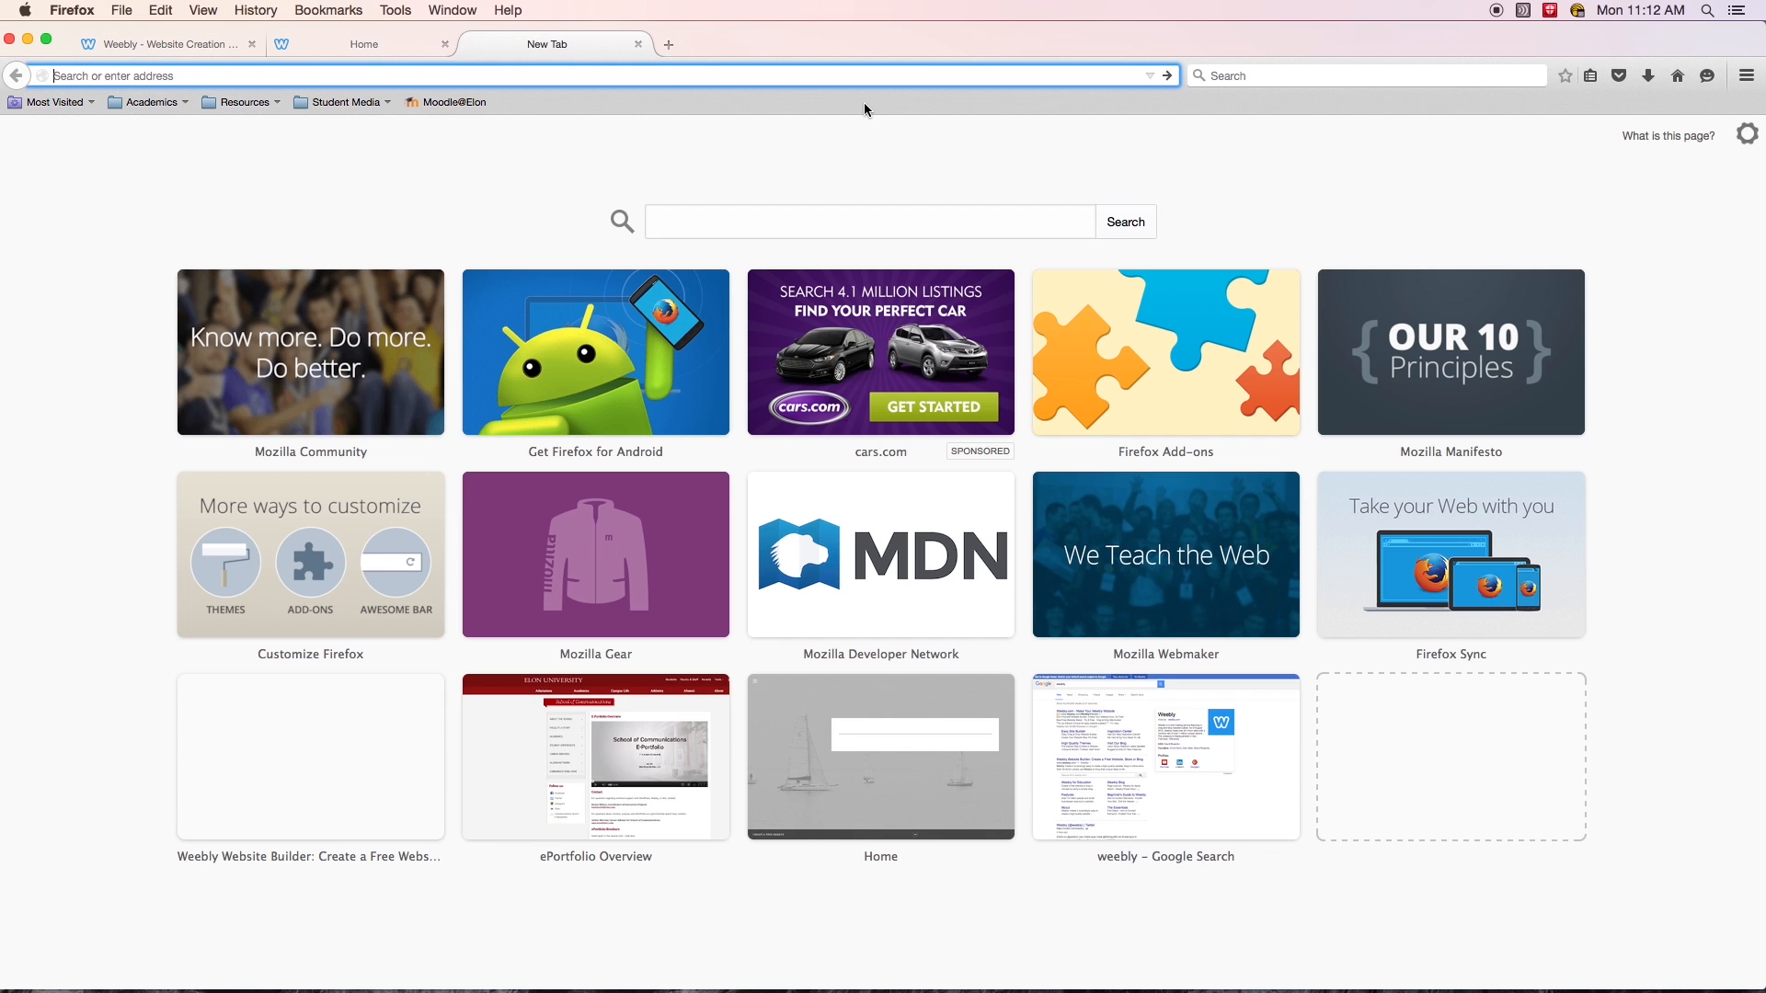
{"action": "left_click", "coordinate": [777, 220]}
{"action": "type", "text": "site map"}
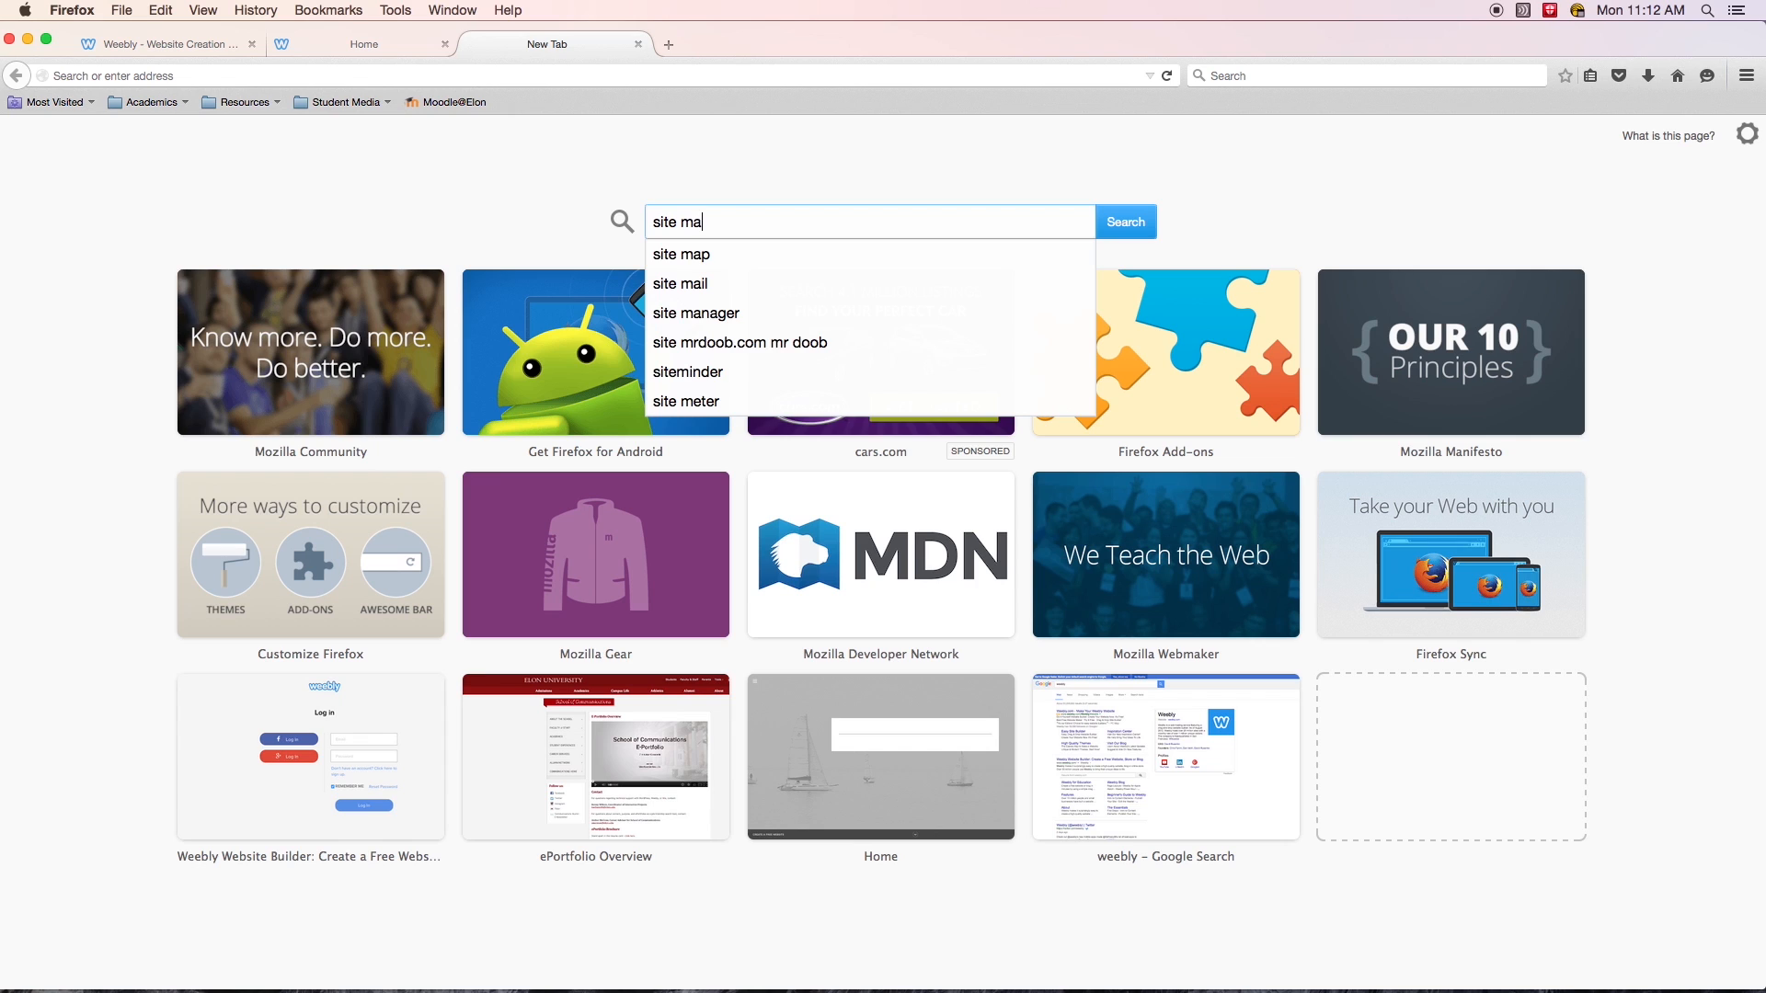
{"action": "key", "text": "Return"}
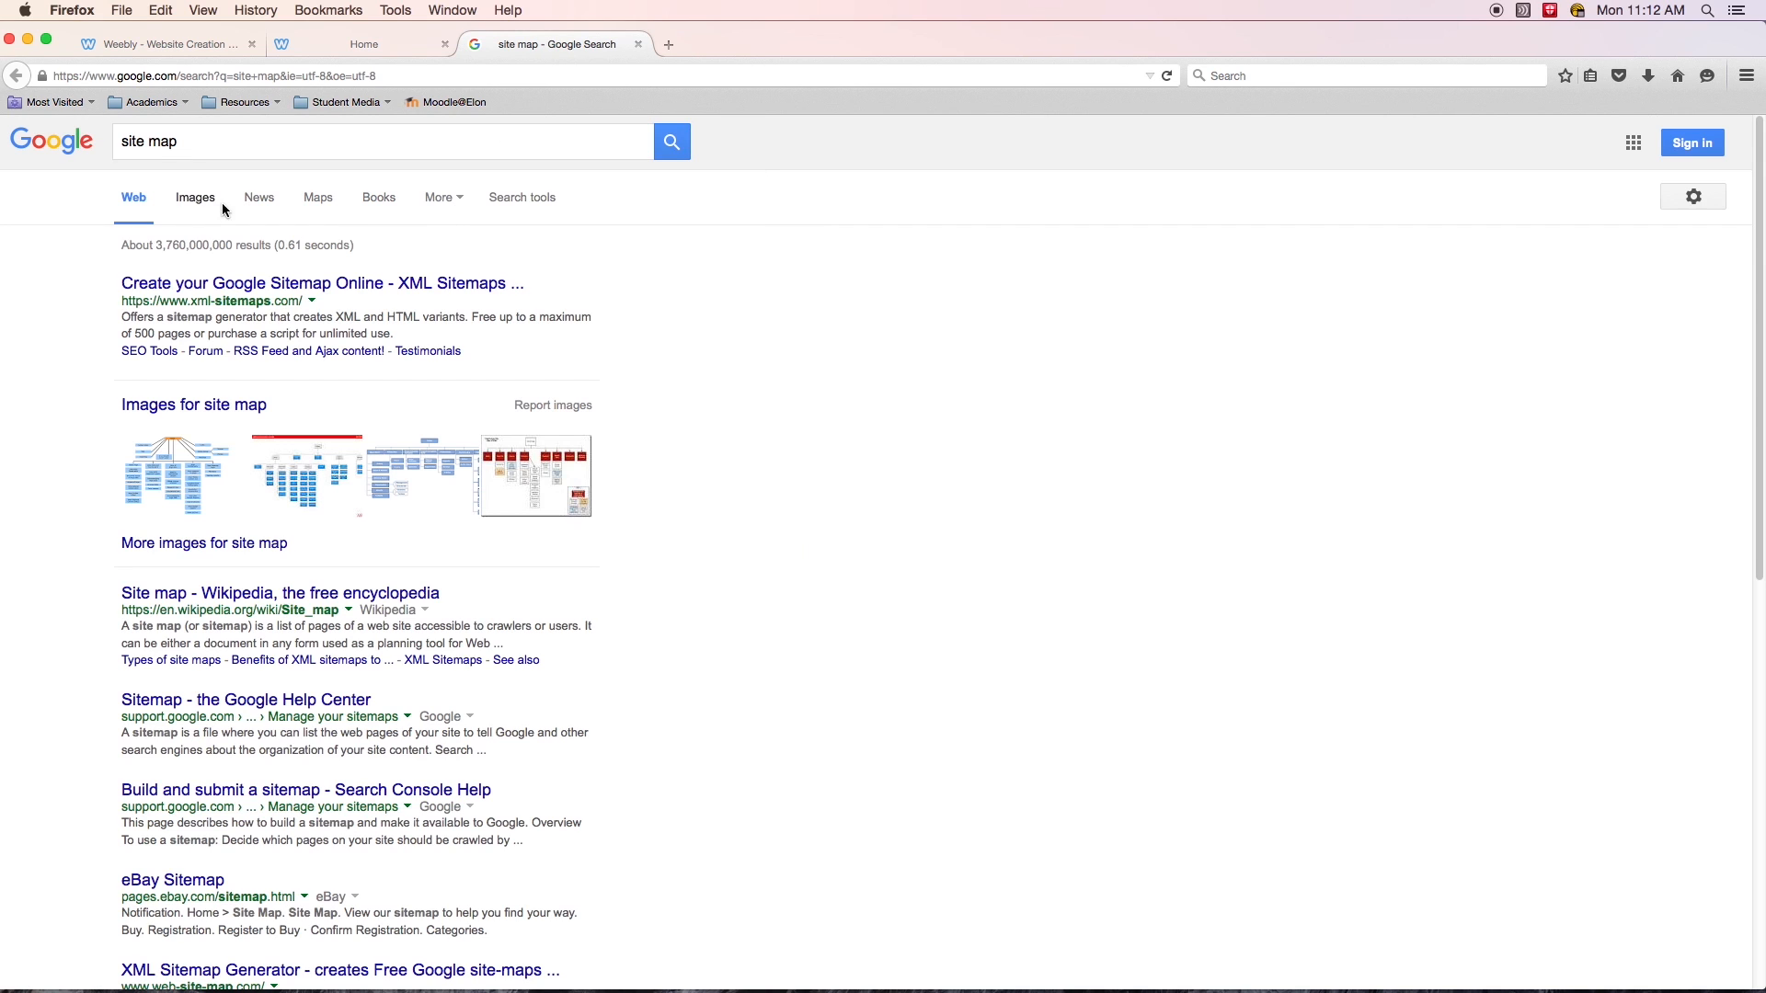
{"action": "left_click", "coordinate": [192, 196]}
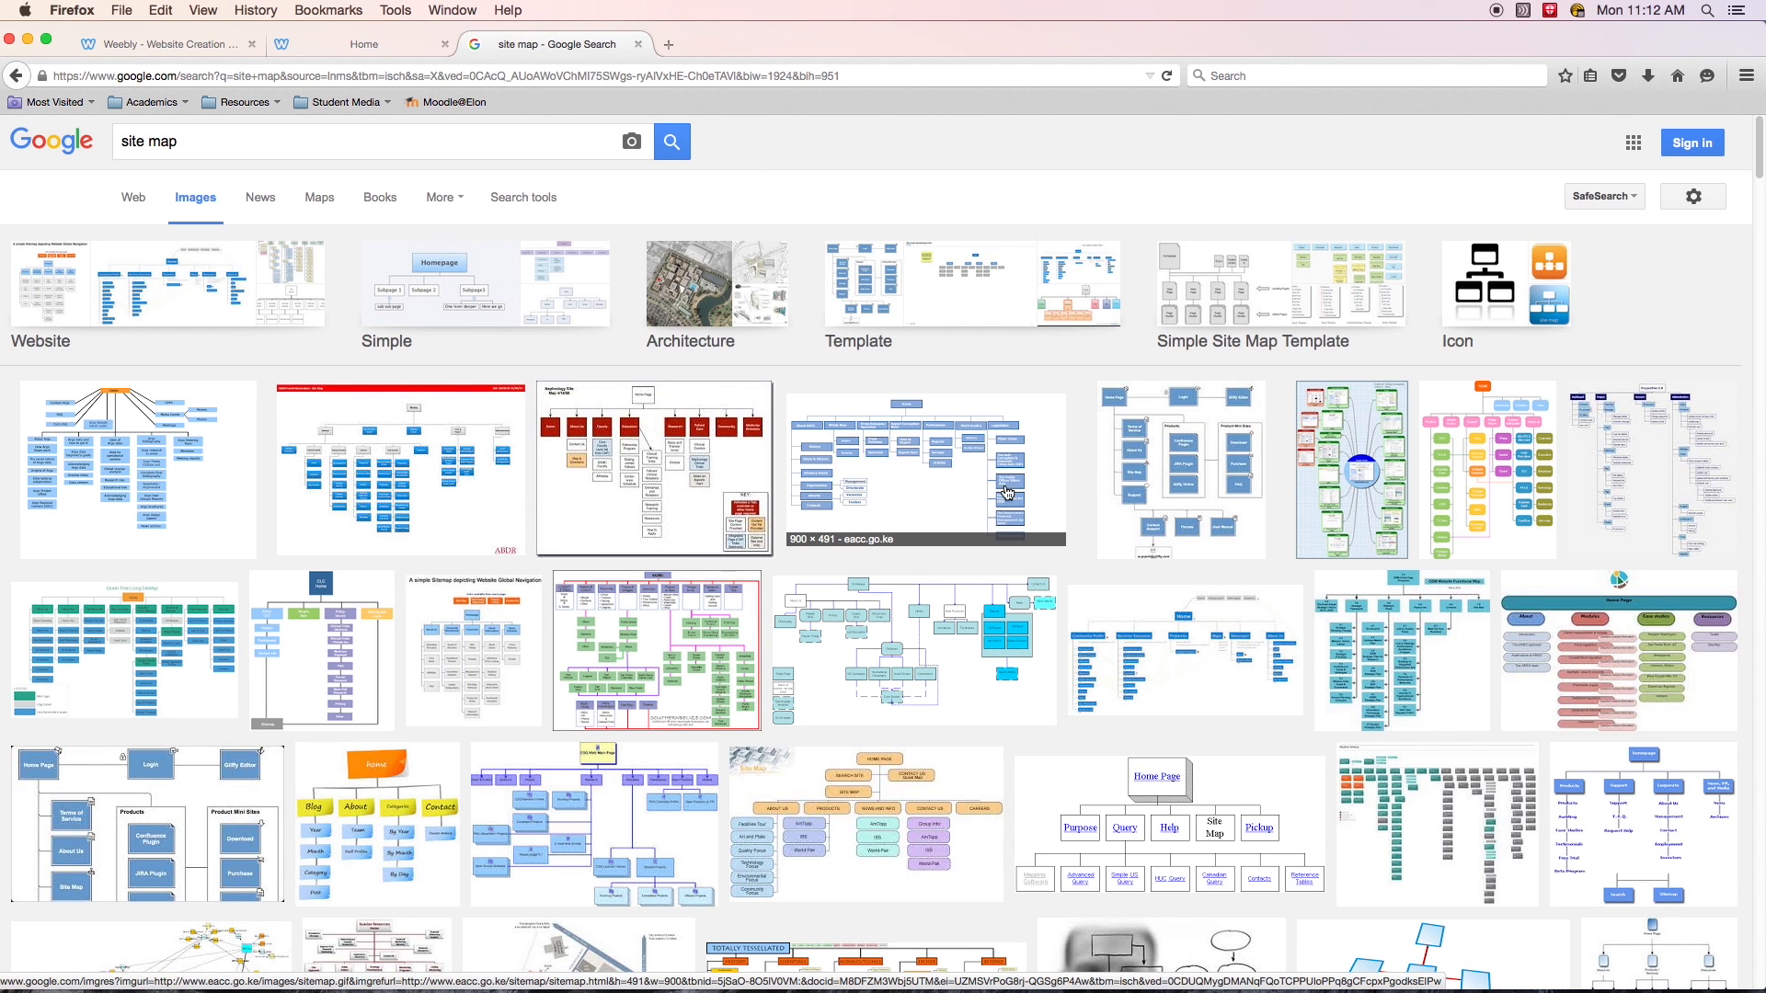
- Browse the site map images, view one full-size, and close its tab
{"action": "scroll", "coordinate": [1036, 499], "scroll_direction": "down", "scroll_amount": 5}
{"action": "scroll", "coordinate": [1163, 552], "scroll_direction": "down", "scroll_amount": 2}
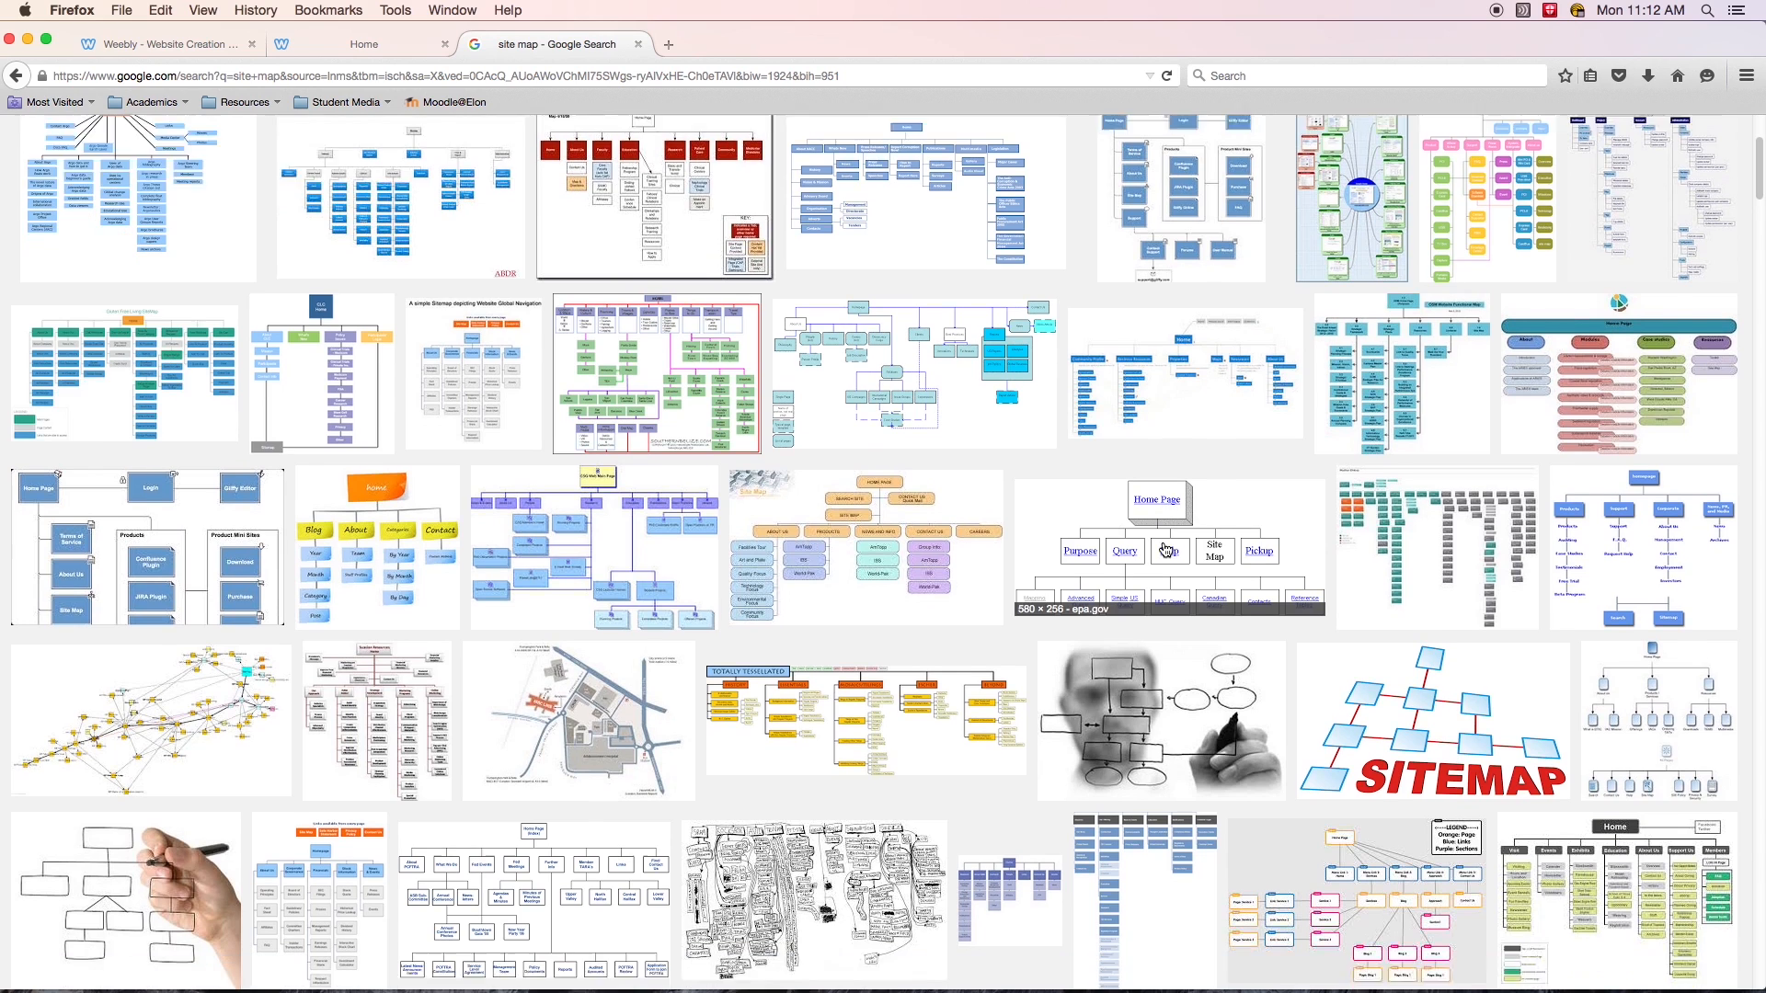
{"action": "left_click", "coordinate": [1156, 473]}
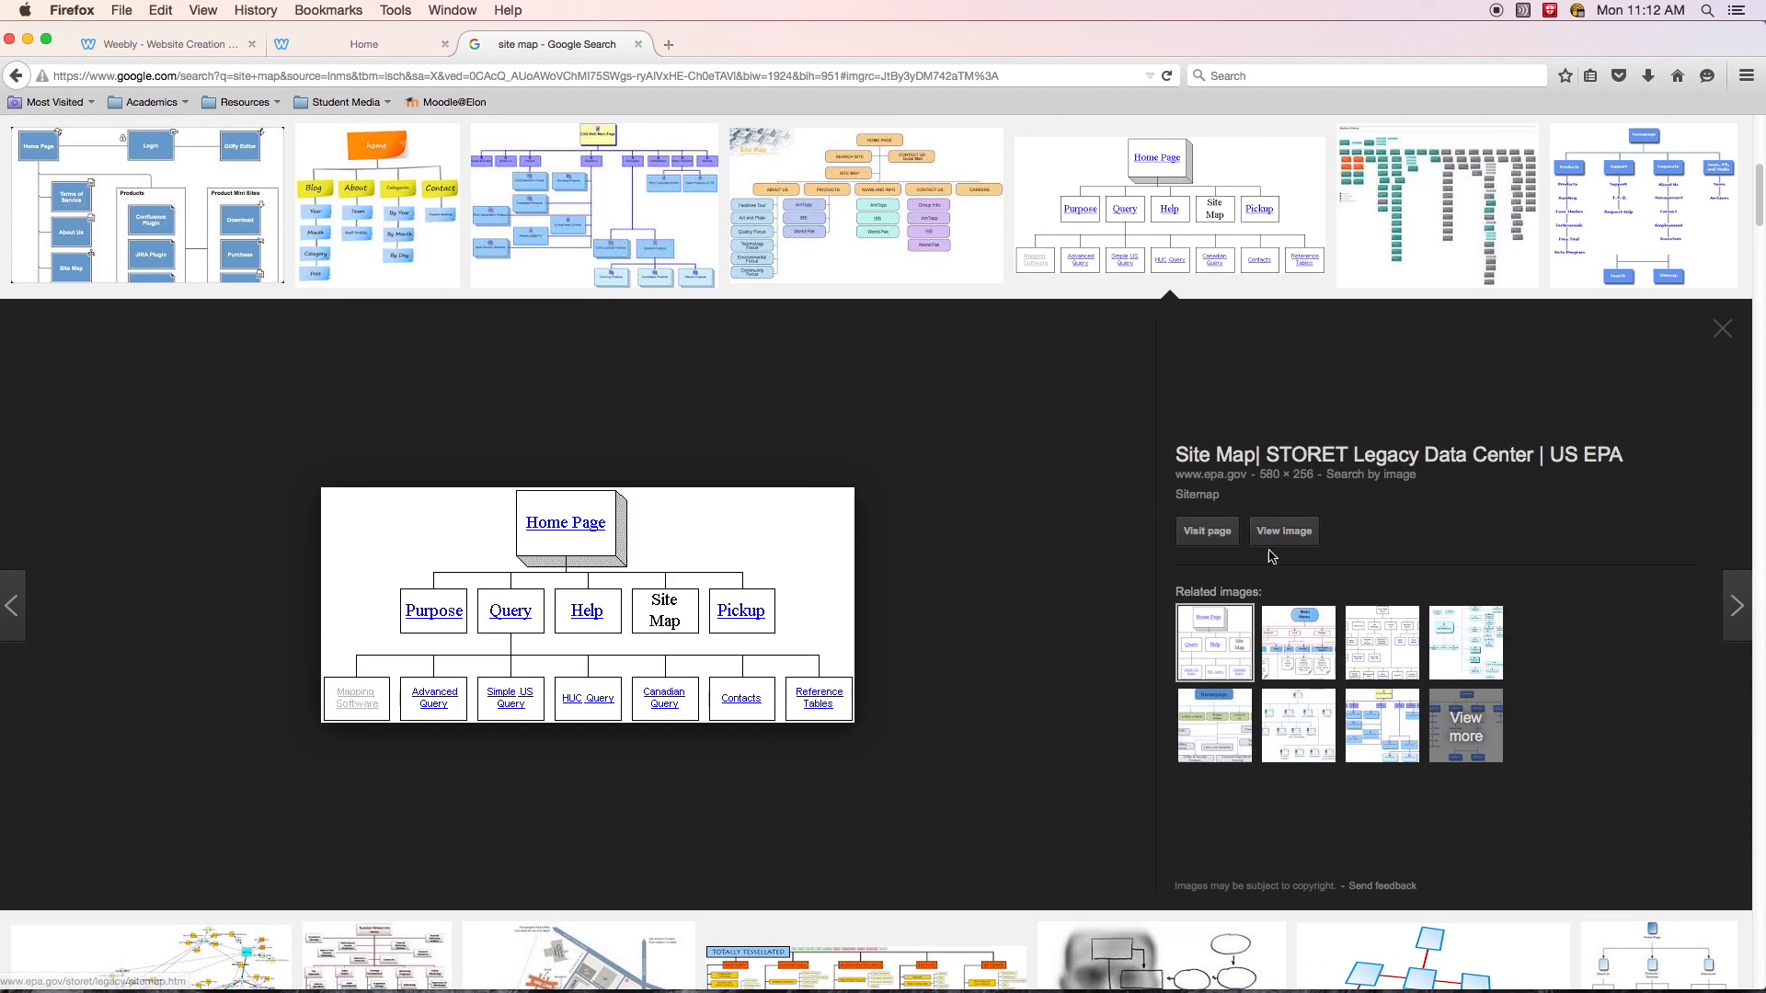
{"action": "left_click", "coordinate": [1284, 530]}
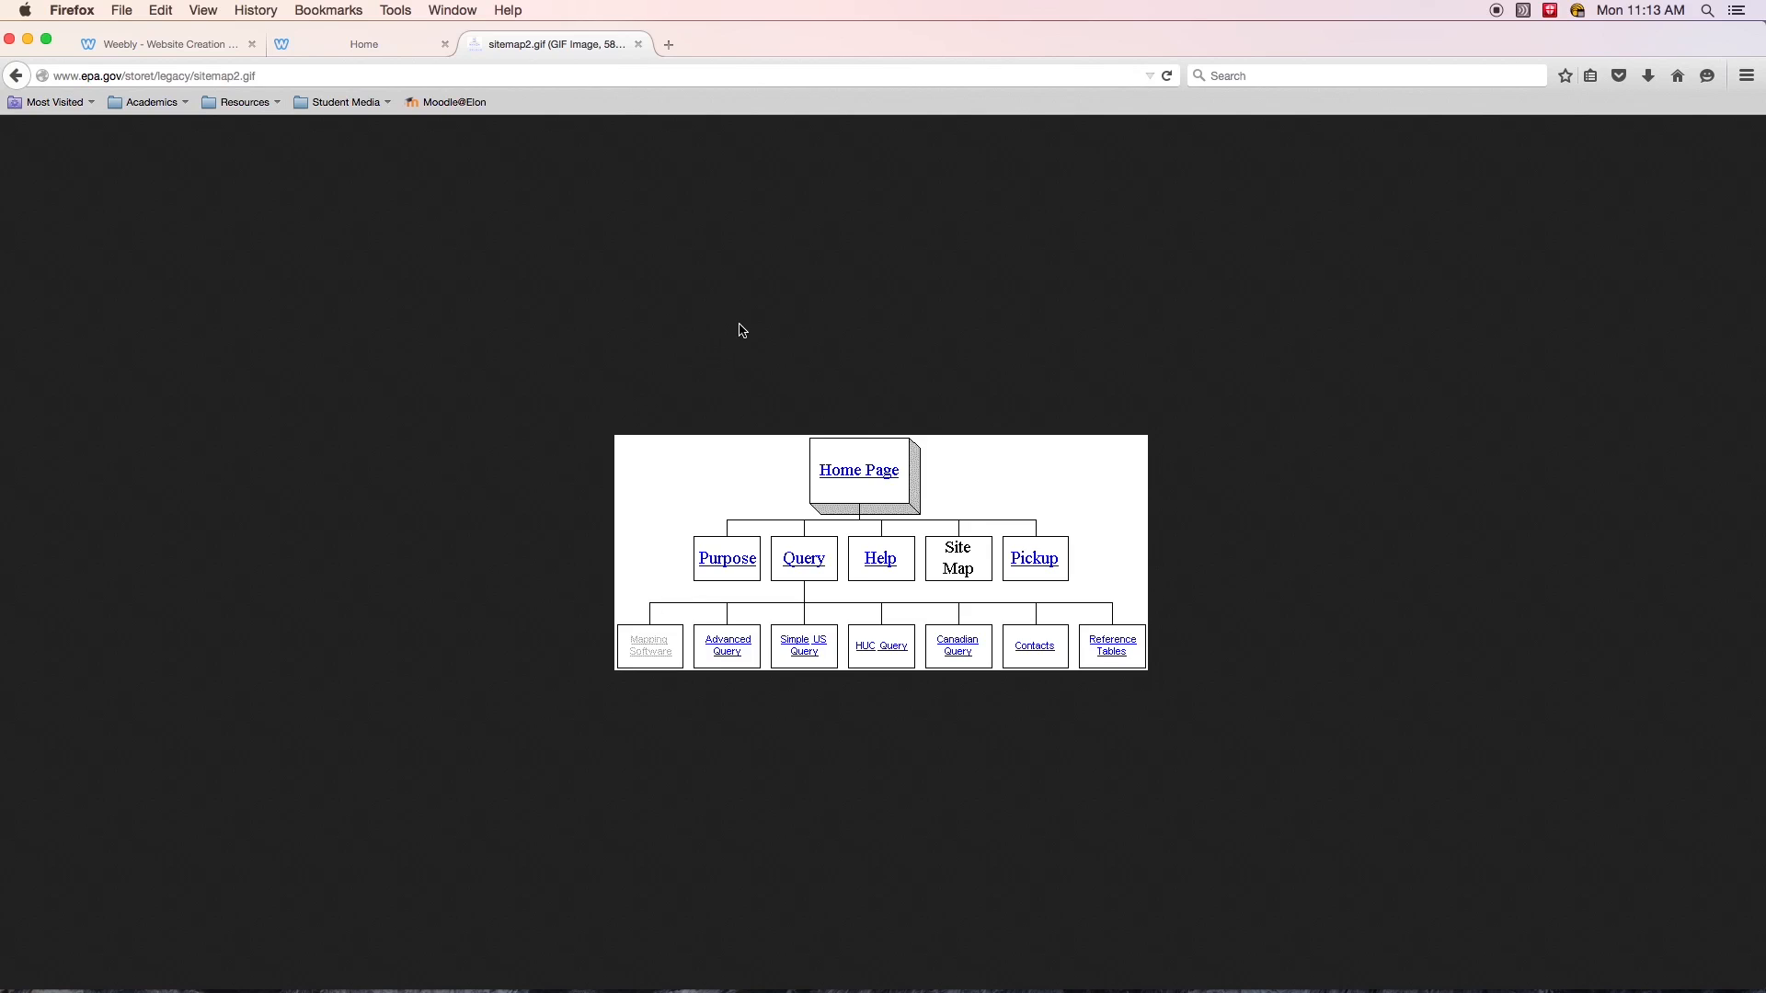
{"action": "left_click", "coordinate": [640, 46]}
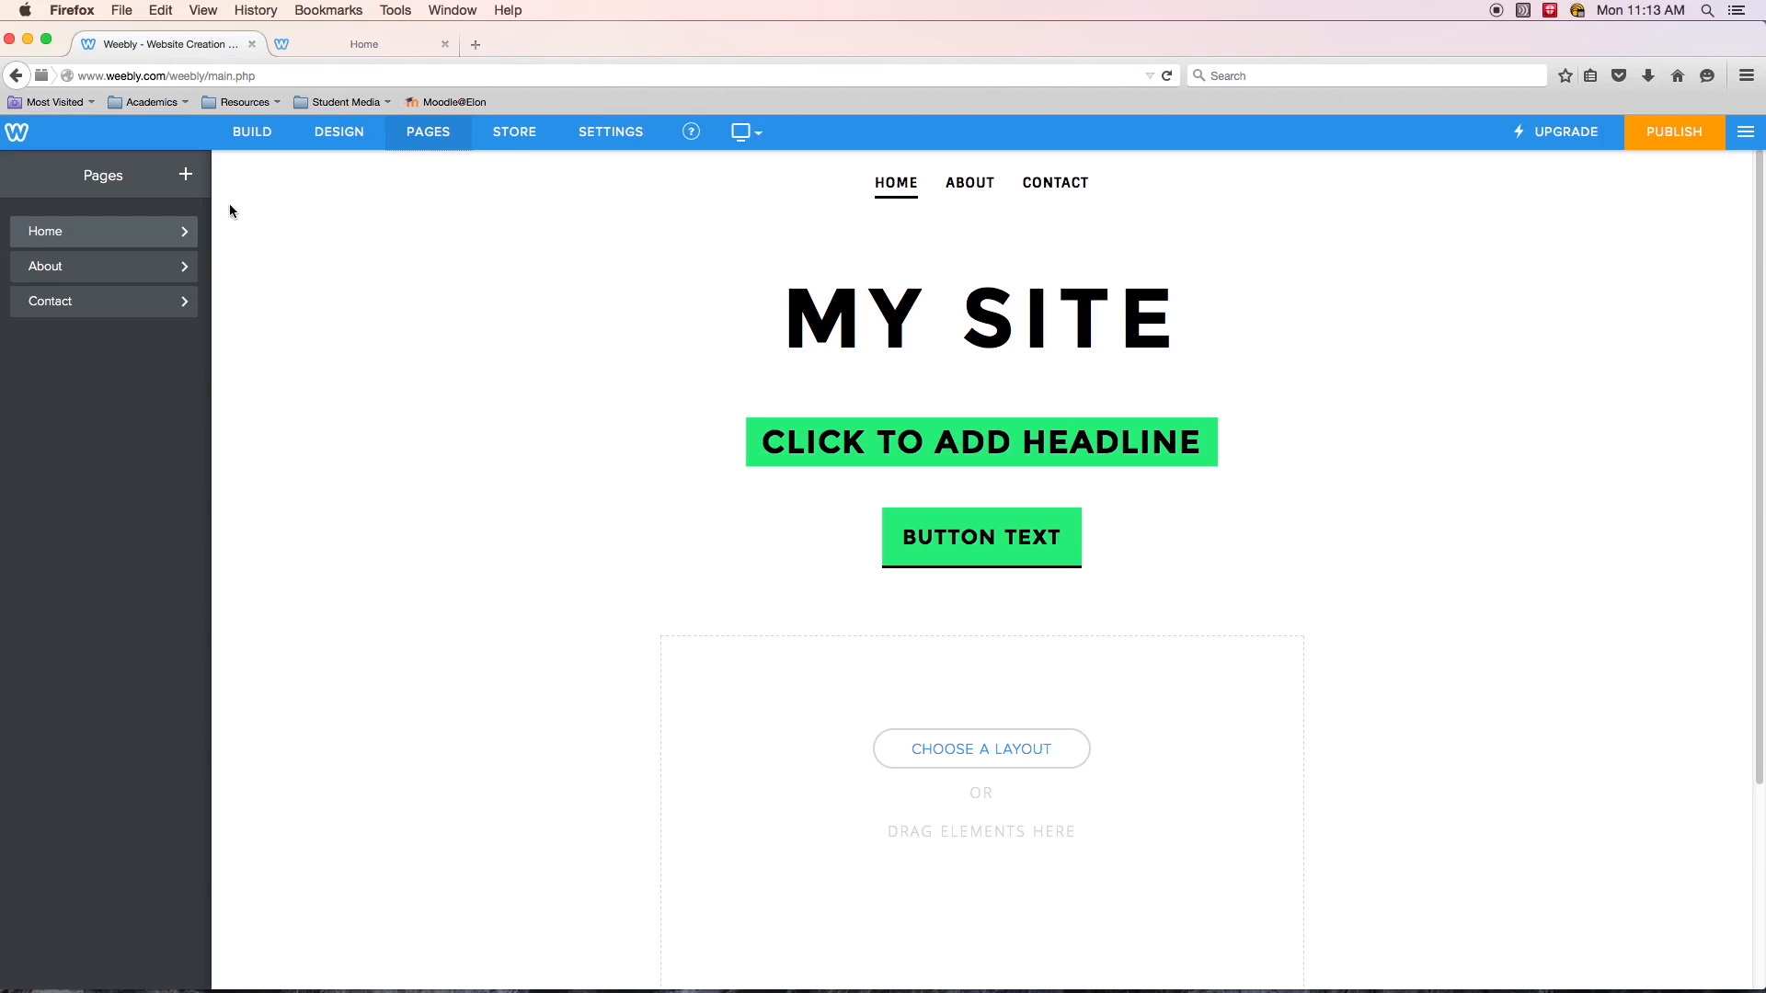
- Add a standard page named Photography with a Tall Header
{"action": "left_click", "coordinate": [185, 175]}
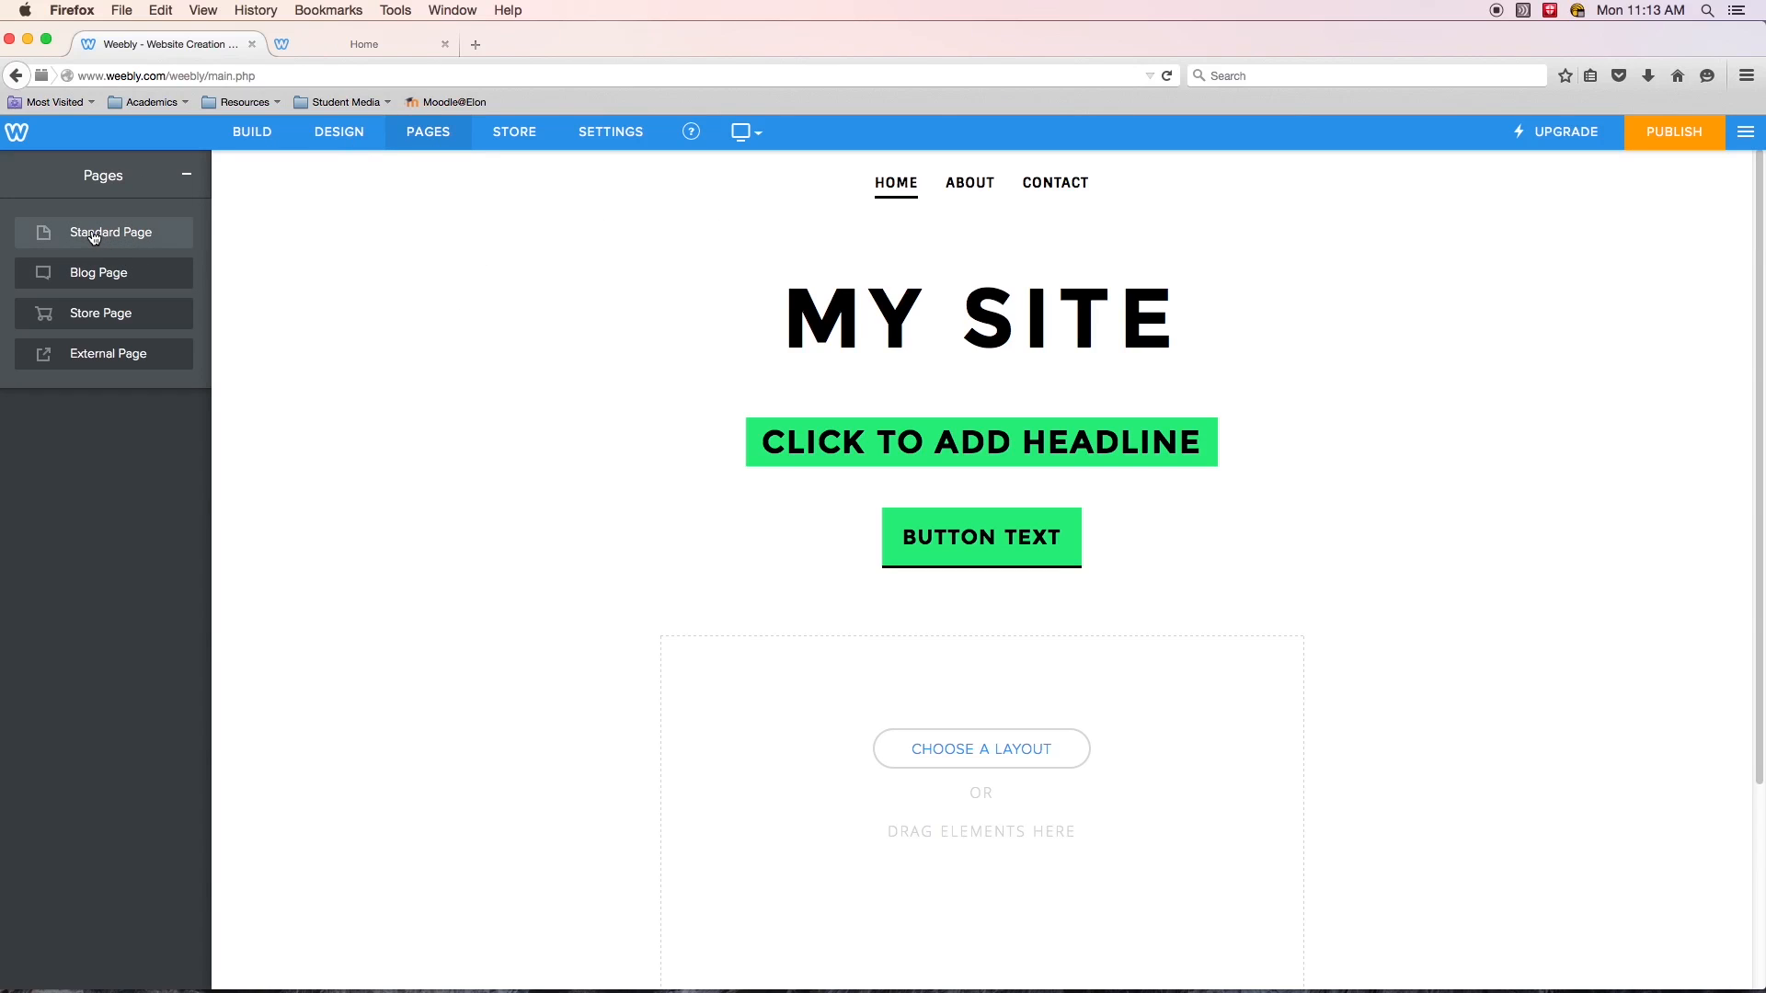
{"action": "left_click", "coordinate": [93, 235]}
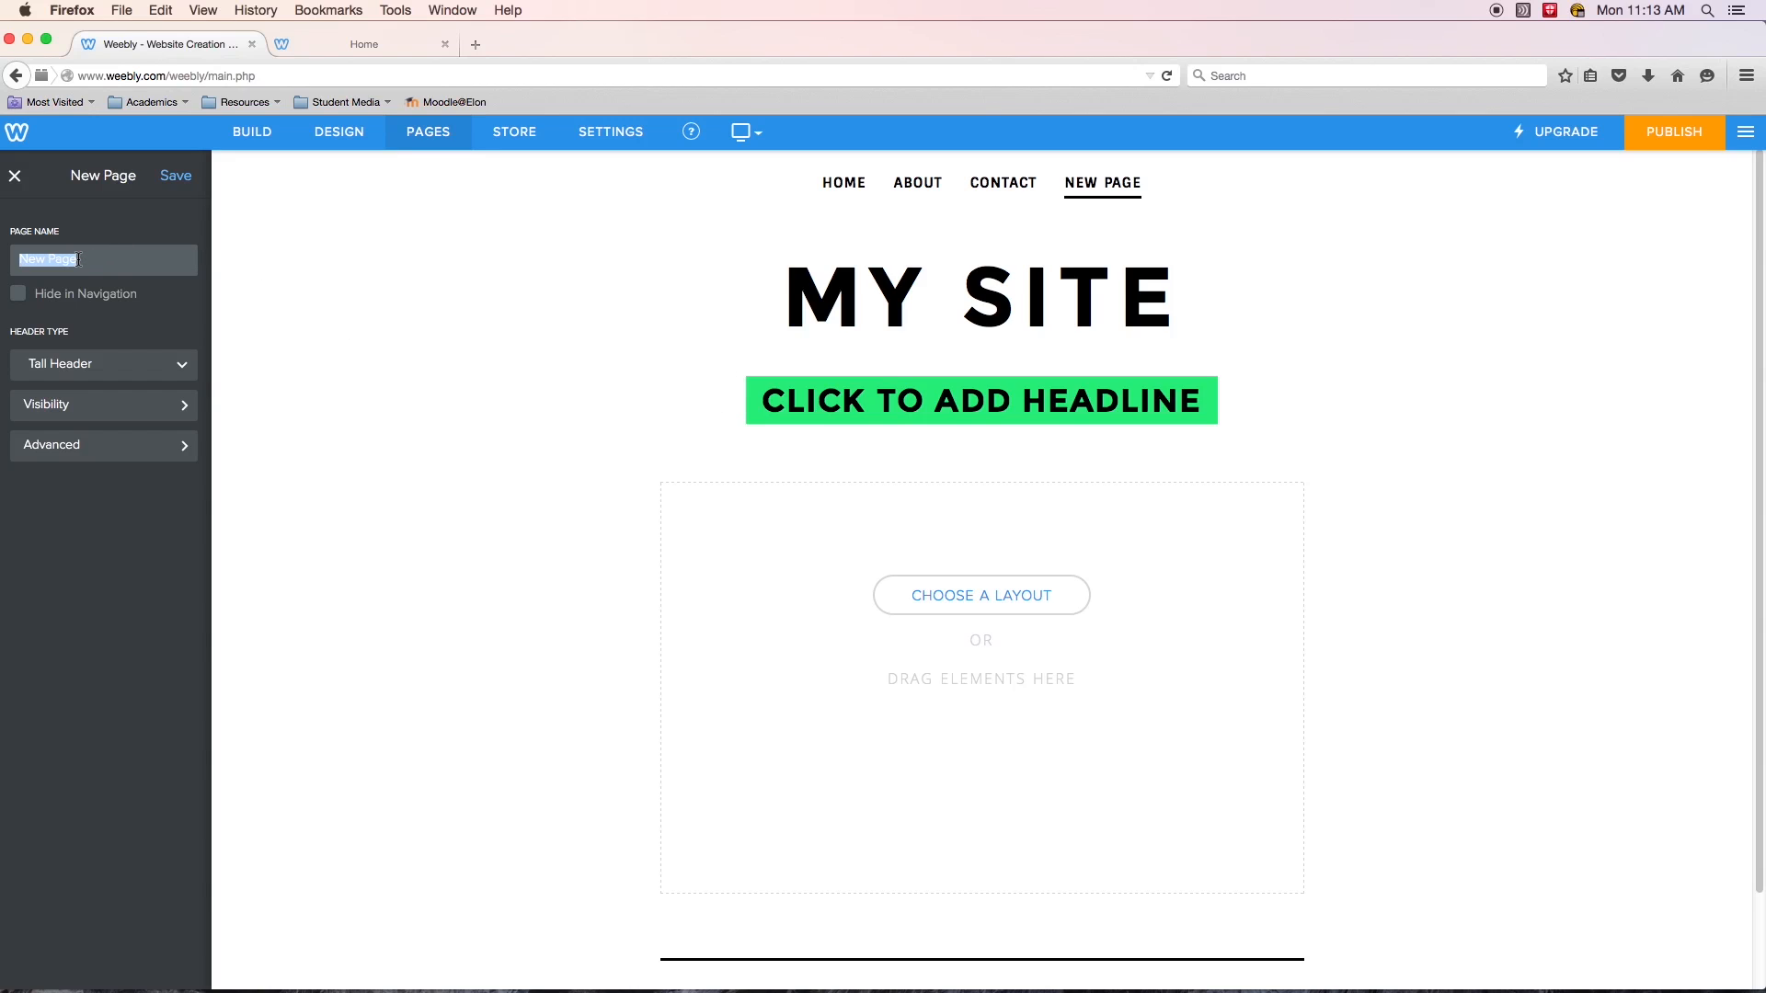
{"action": "type", "text": "Photograp"}
{"action": "key", "text": "BackSpace"}
{"action": "key", "text": "BackSpace"}
{"action": "key", "text": "BackSpace"}
{"action": "key", "text": "BackSpace"}
{"action": "key", "text": "BackSpace"}
{"action": "key", "text": "BackSpace"}
{"action": "type", "text": "ography"}
{"action": "left_click", "coordinate": [155, 364]}
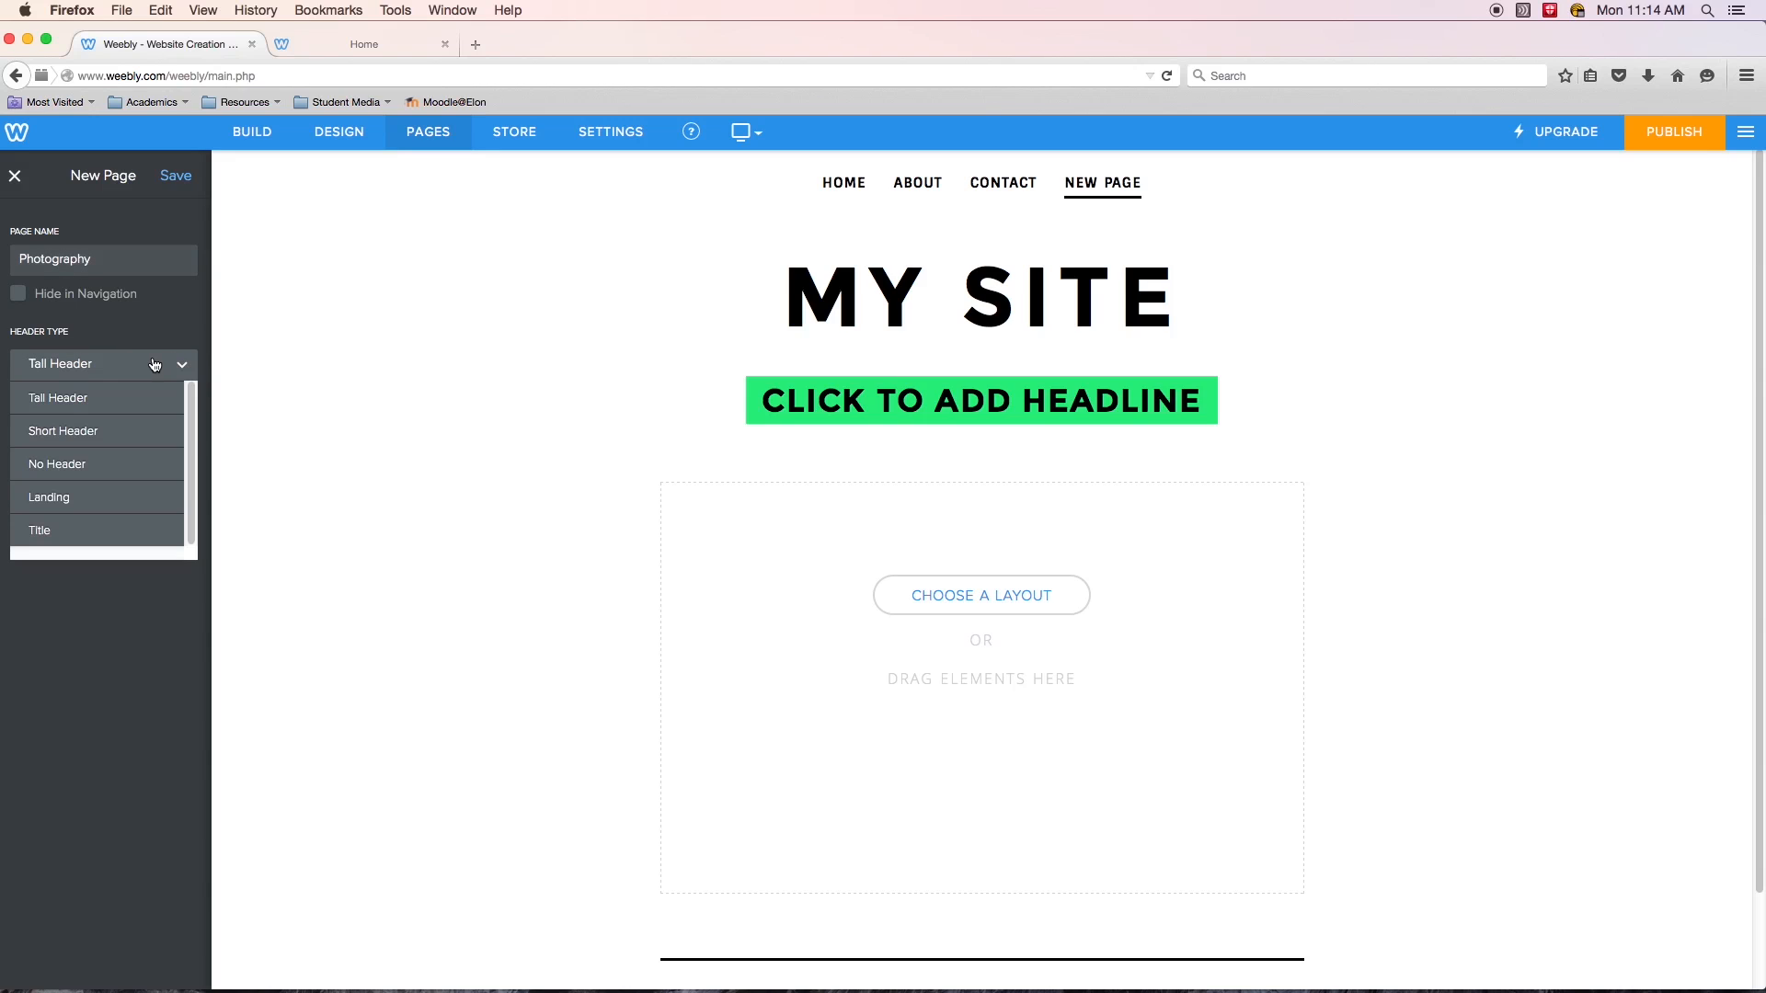
{"action": "left_click", "coordinate": [138, 347]}
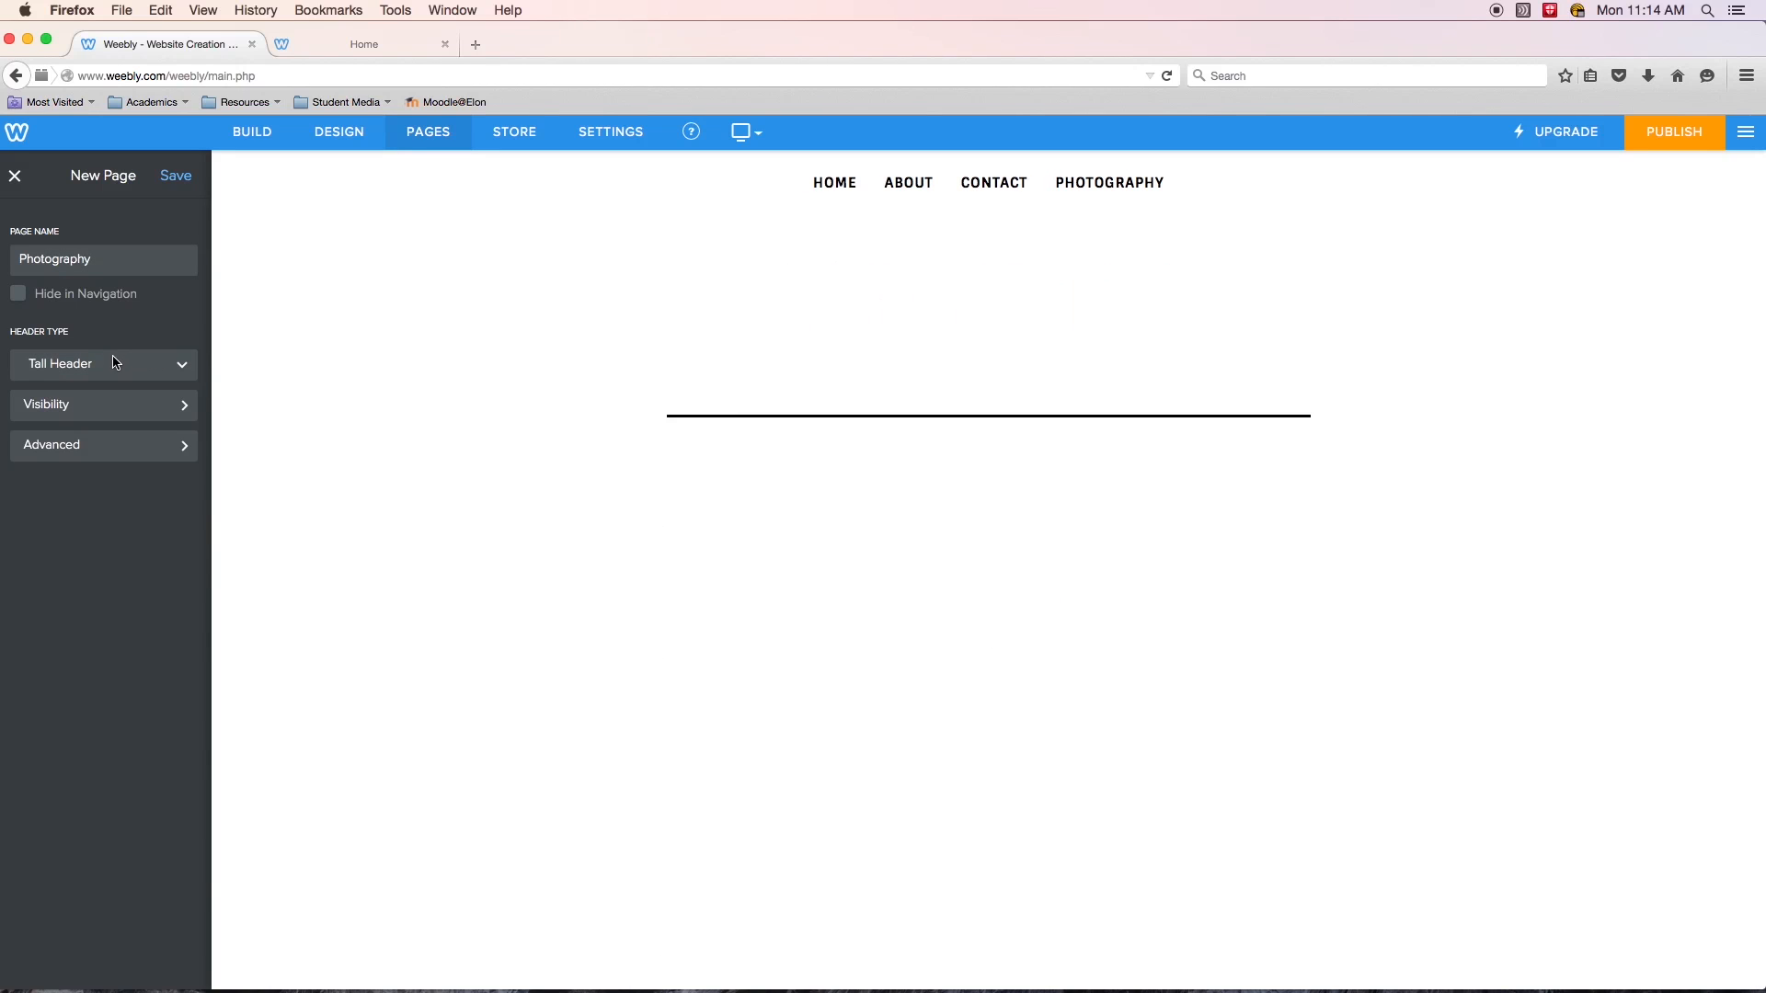
- Inspect the new page's Visibility and Advanced settings without changing them
{"action": "left_click", "coordinate": [134, 407]}
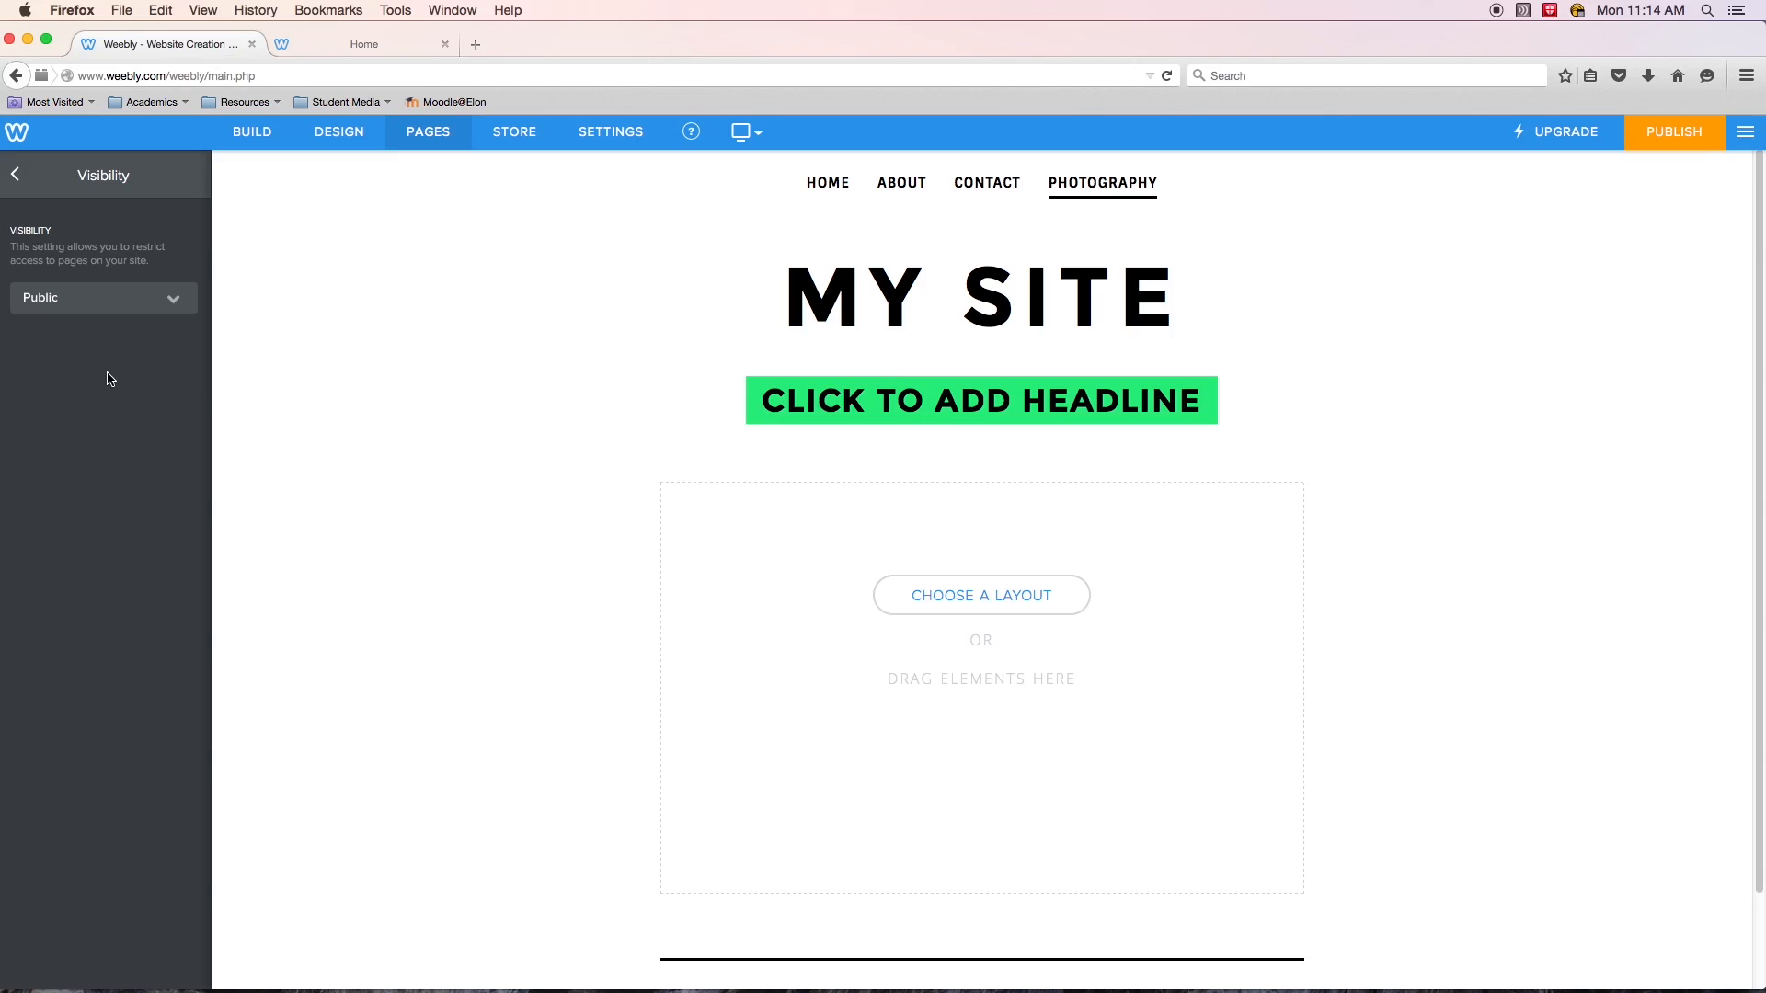
{"action": "left_click", "coordinate": [15, 175]}
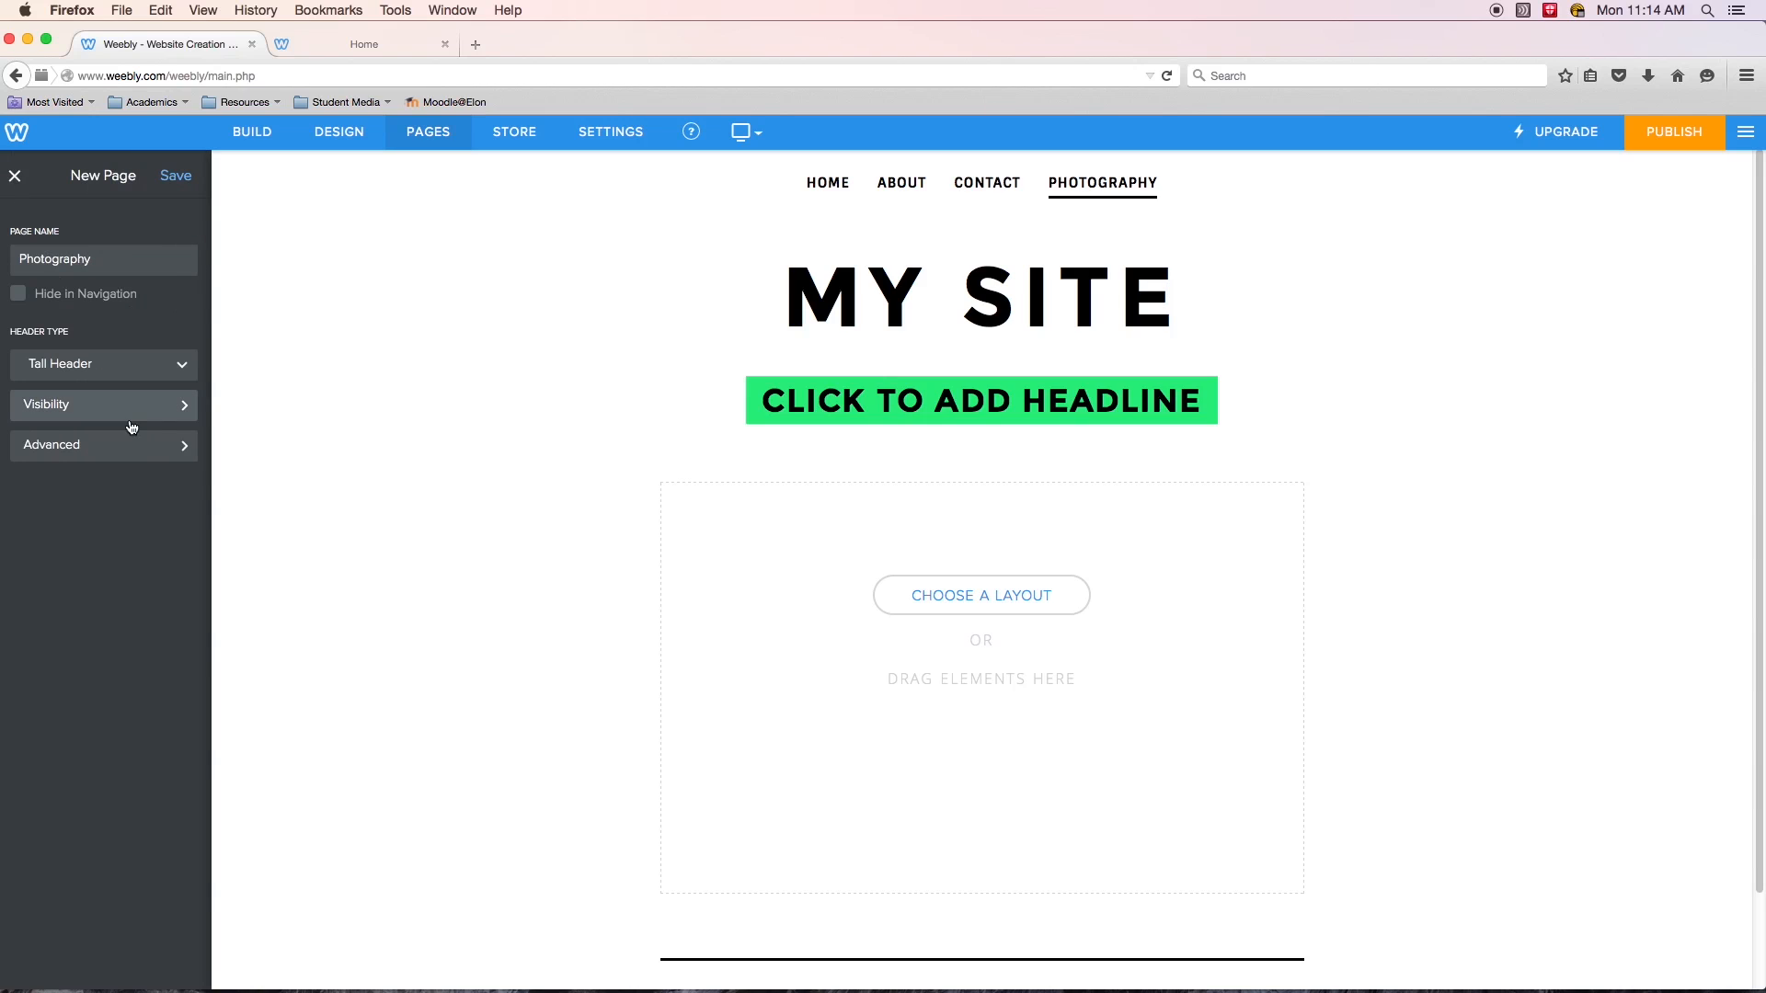
{"action": "left_click", "coordinate": [131, 407]}
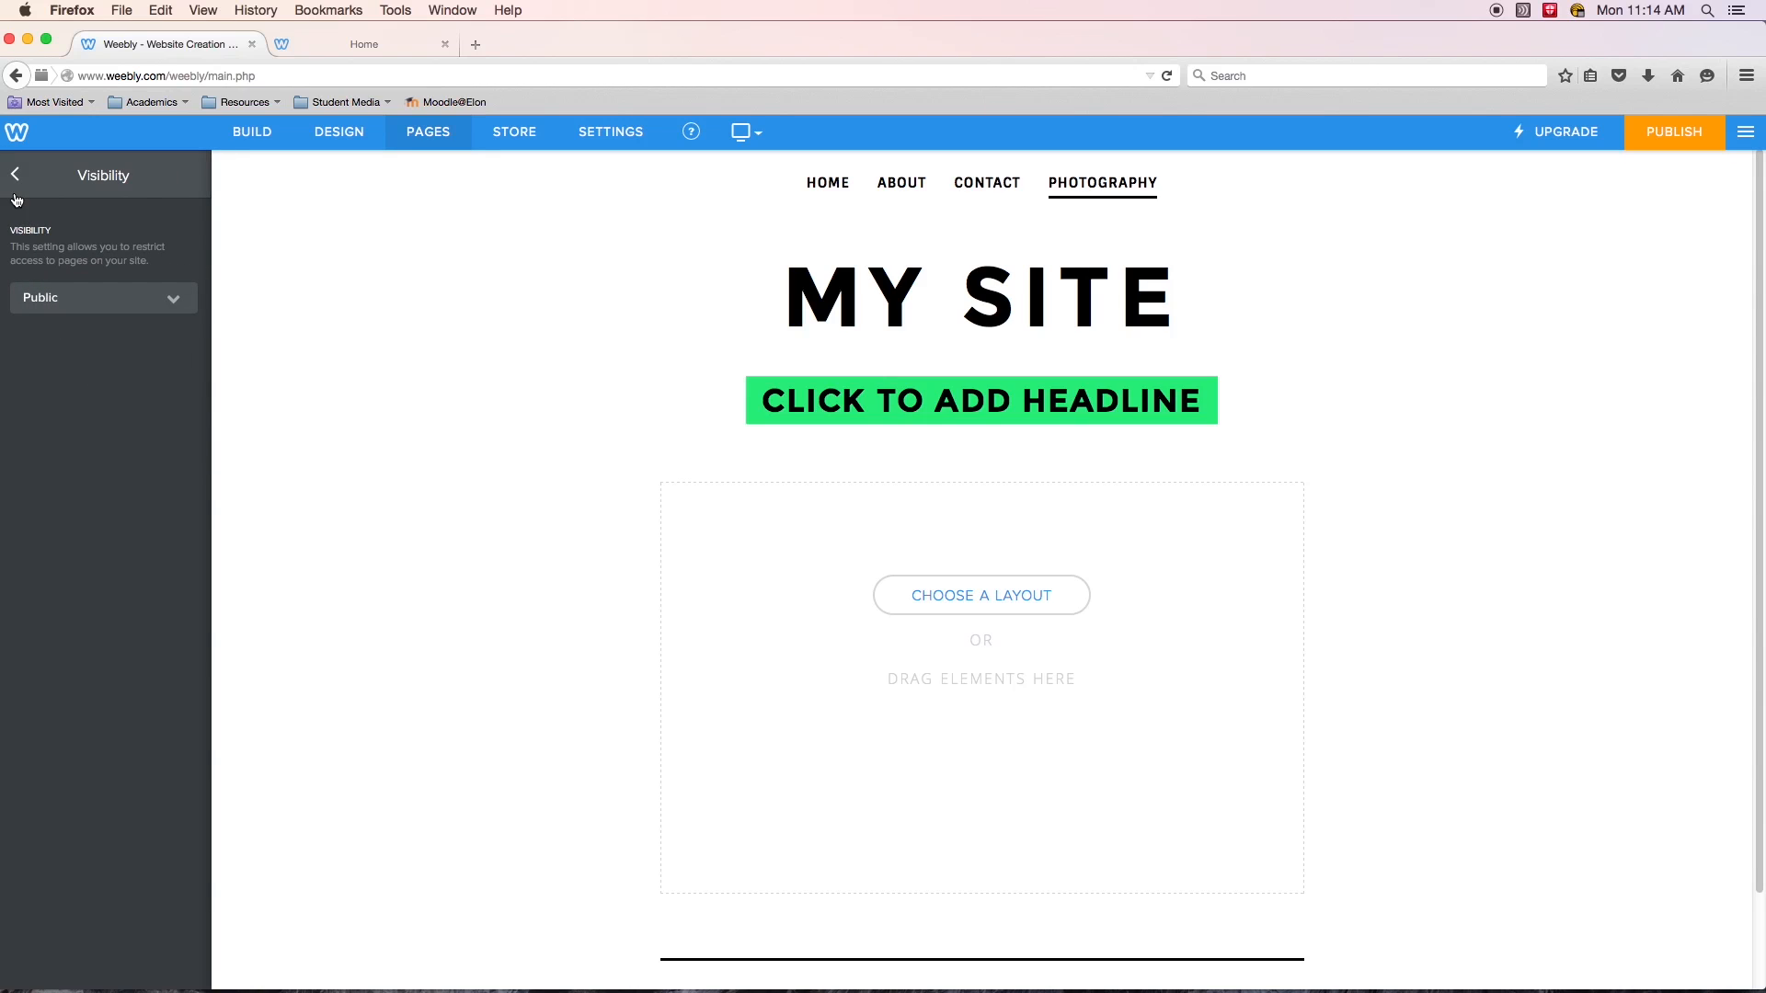
{"action": "left_click", "coordinate": [15, 175]}
{"action": "left_click", "coordinate": [101, 445]}
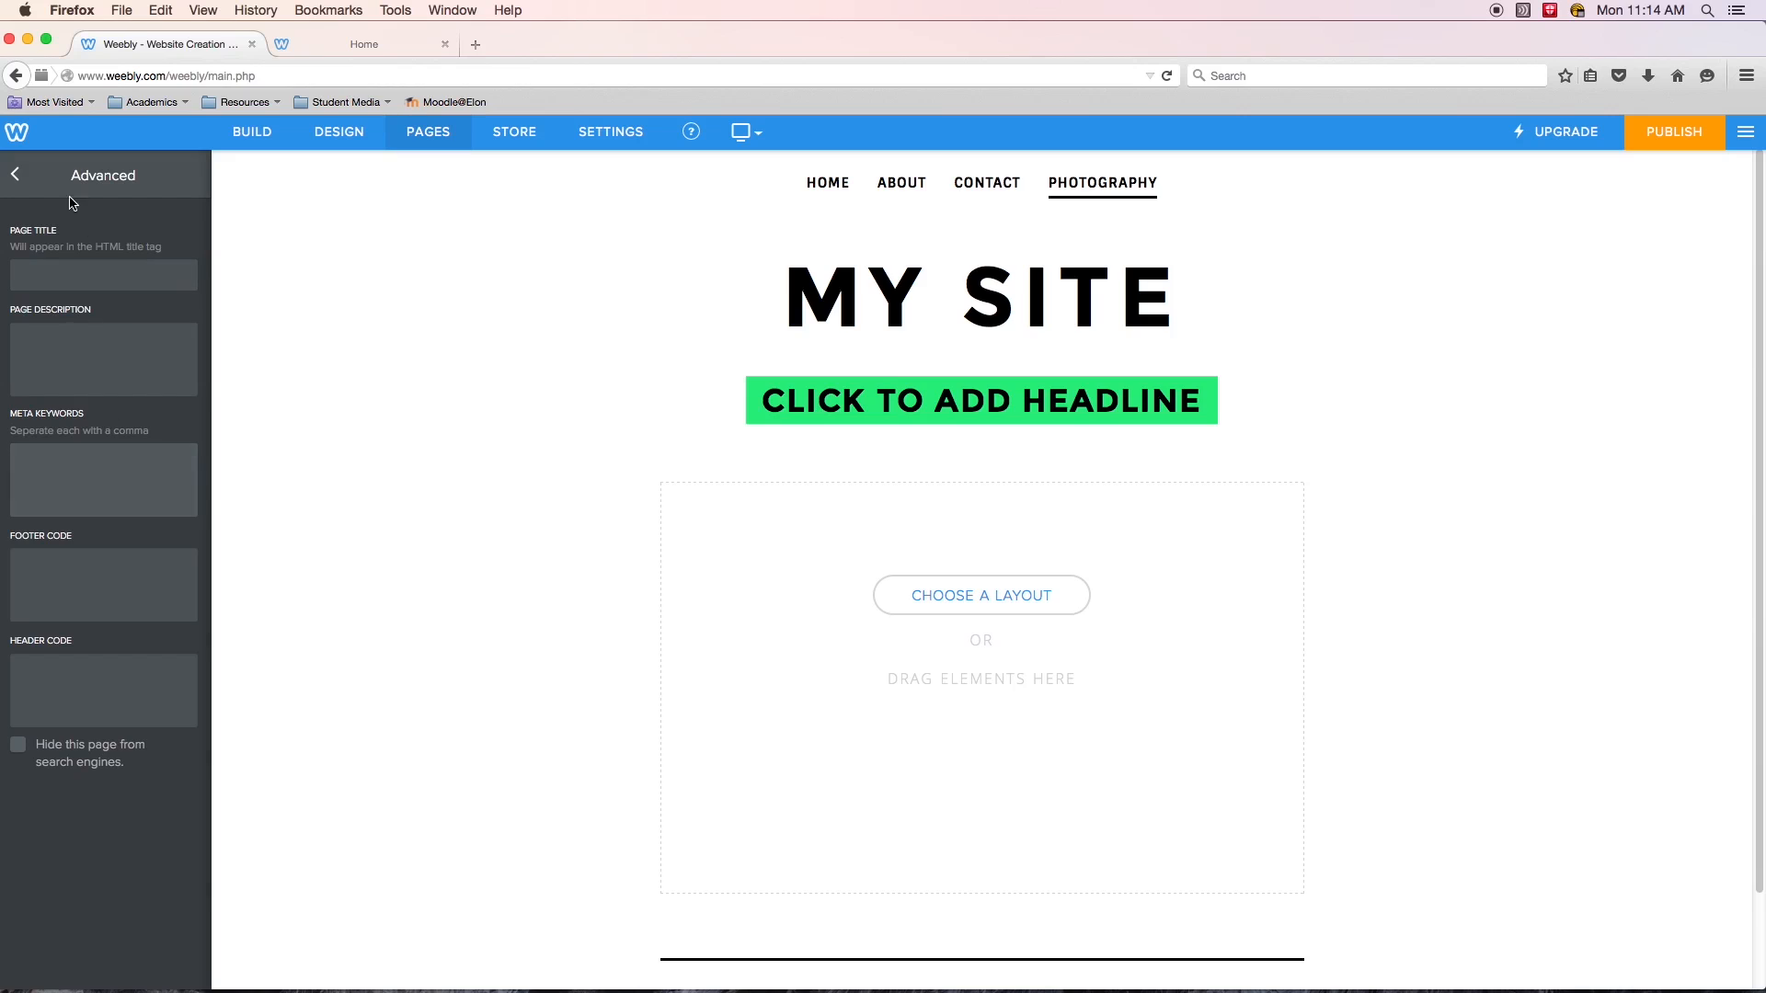
{"action": "left_click", "coordinate": [15, 174]}
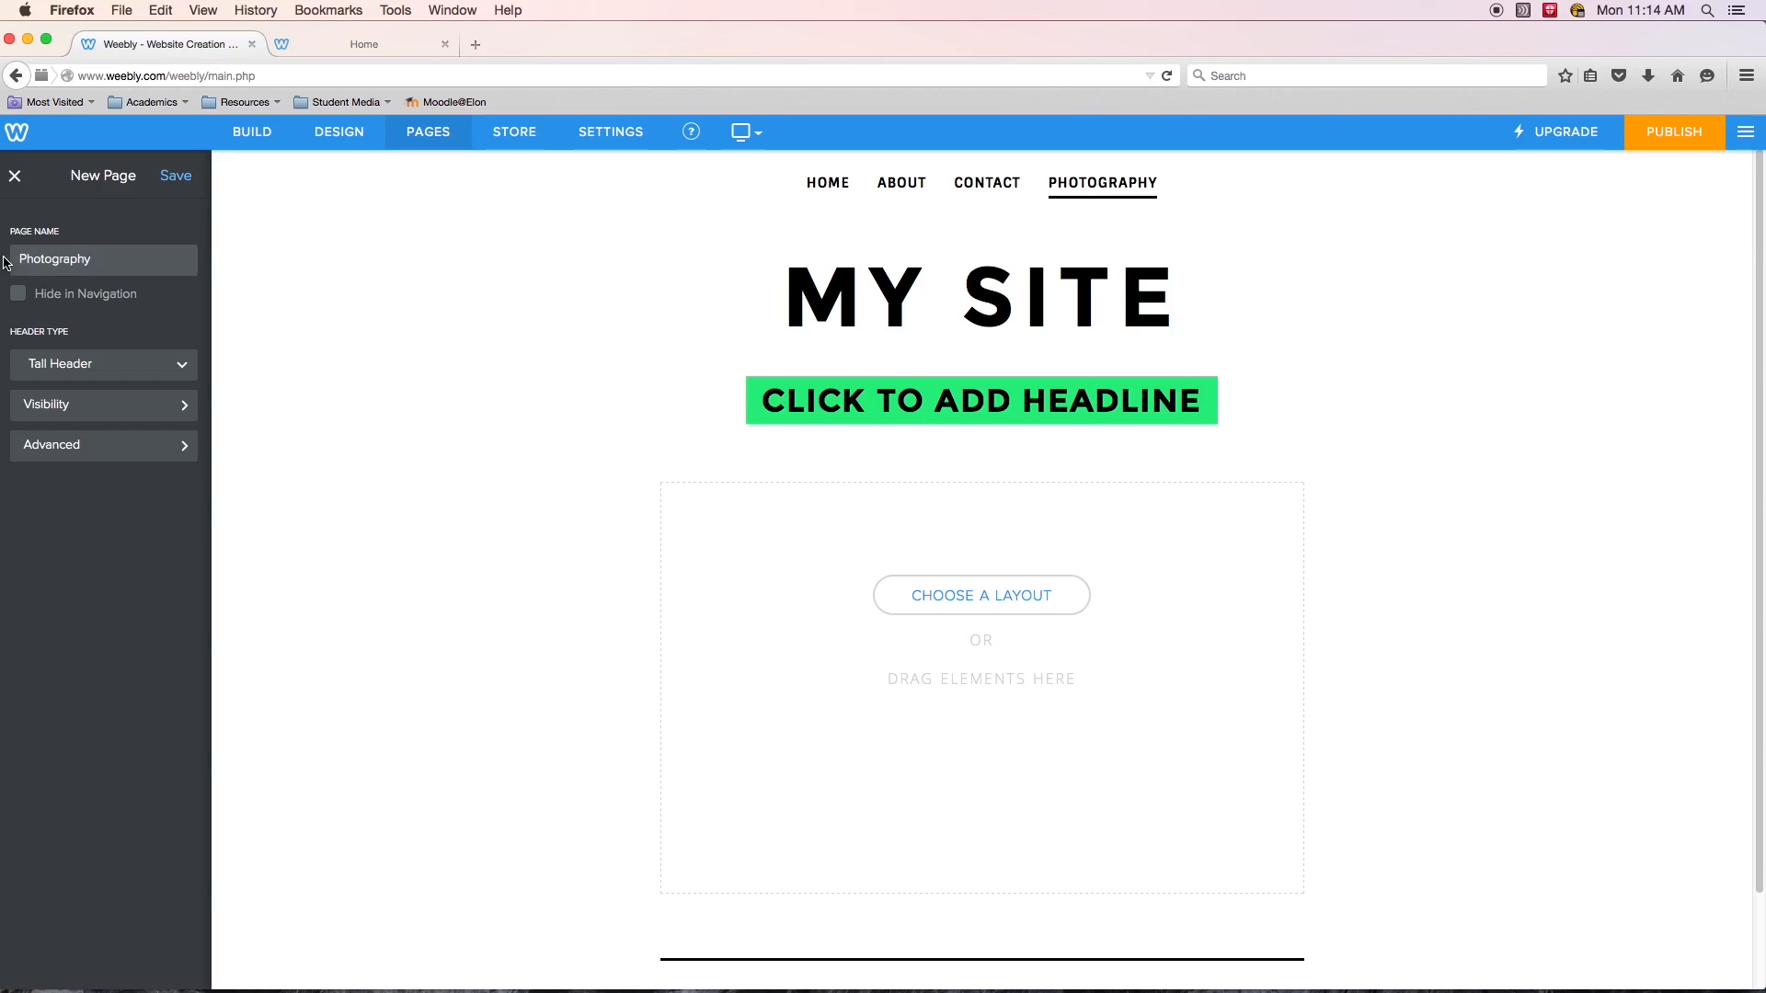
- Publish the website
{"action": "mouse_move", "coordinate": [850, 293]}
{"action": "left_click", "coordinate": [354, 149]}
{"action": "left_click", "coordinate": [252, 131]}
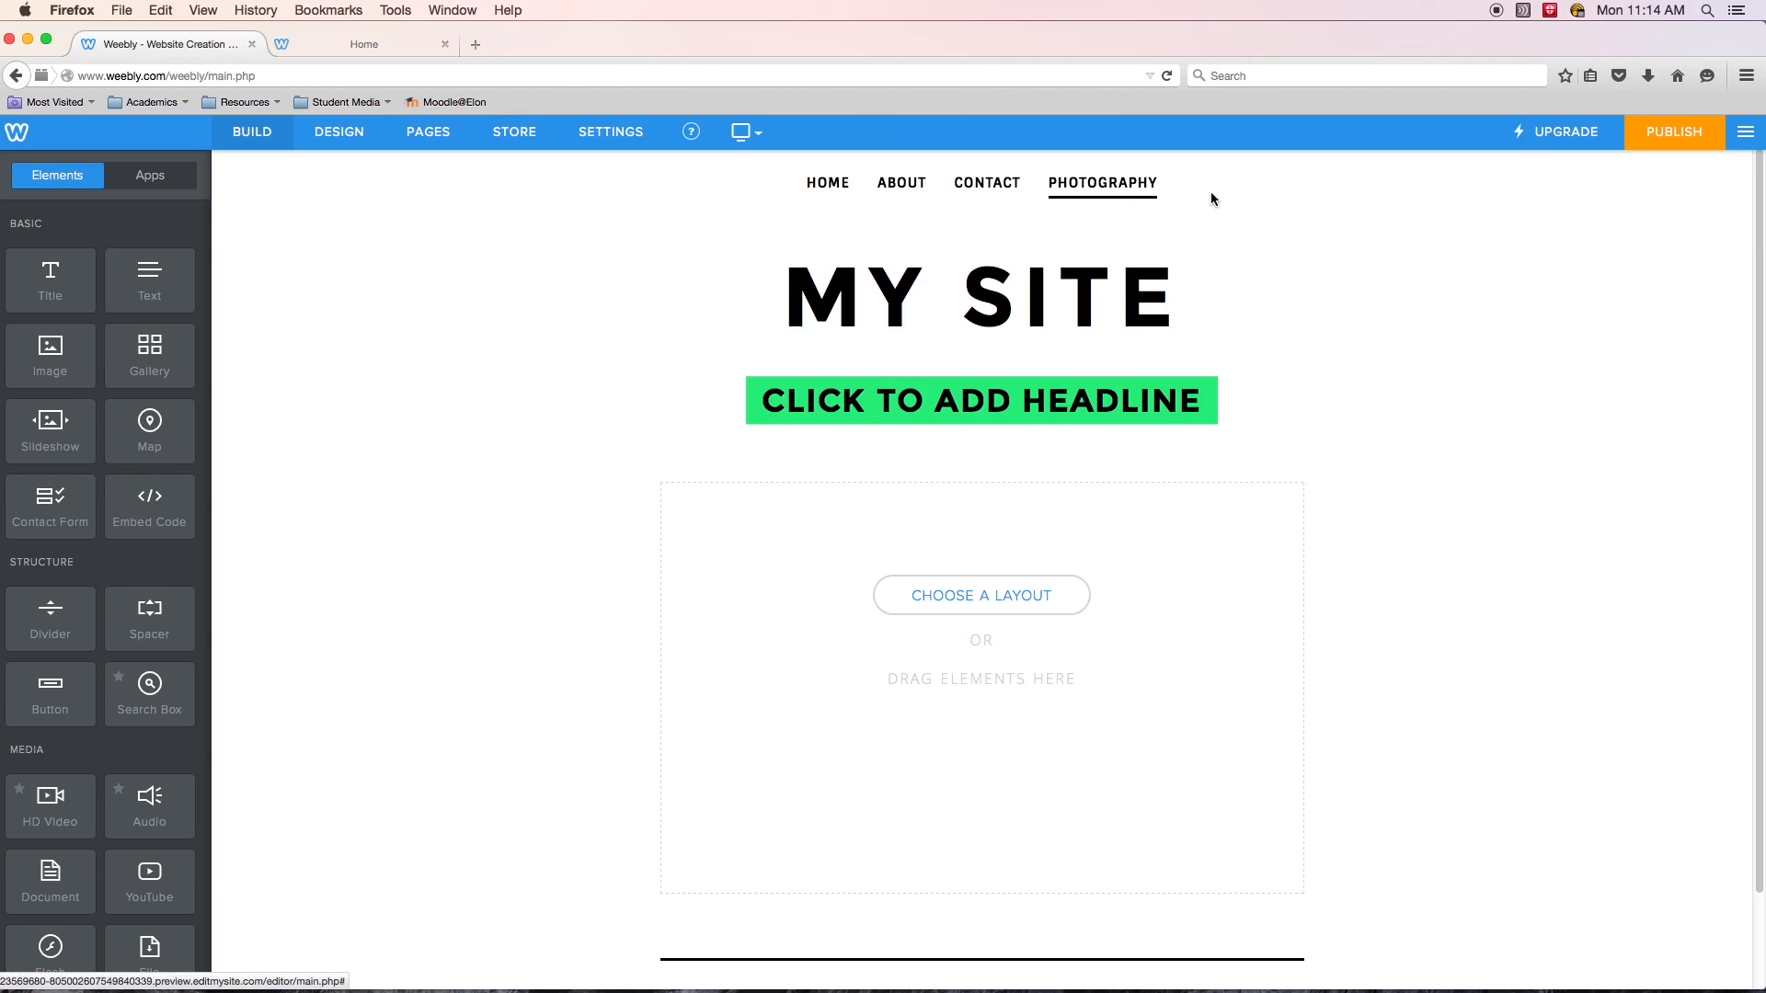
{"action": "left_click", "coordinate": [1672, 138]}
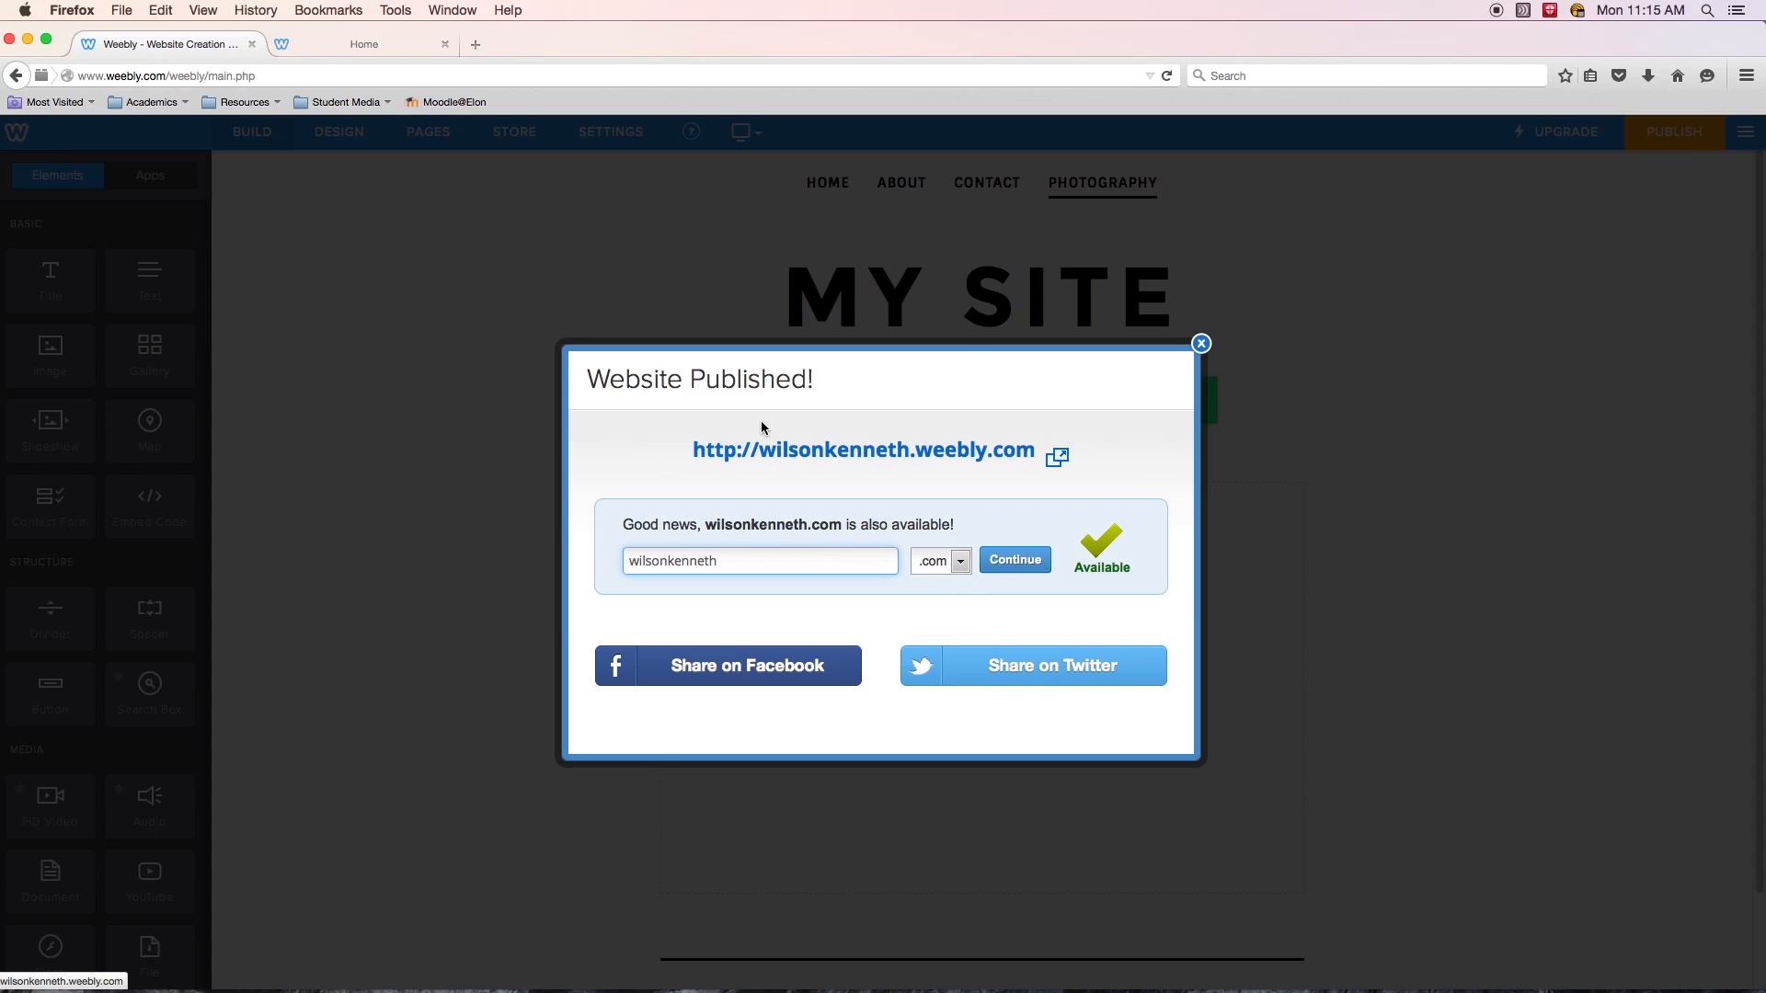
- Open the published site's address in a new browser tab, view it, and return to the editor
{"action": "right_click", "coordinate": [932, 457]}
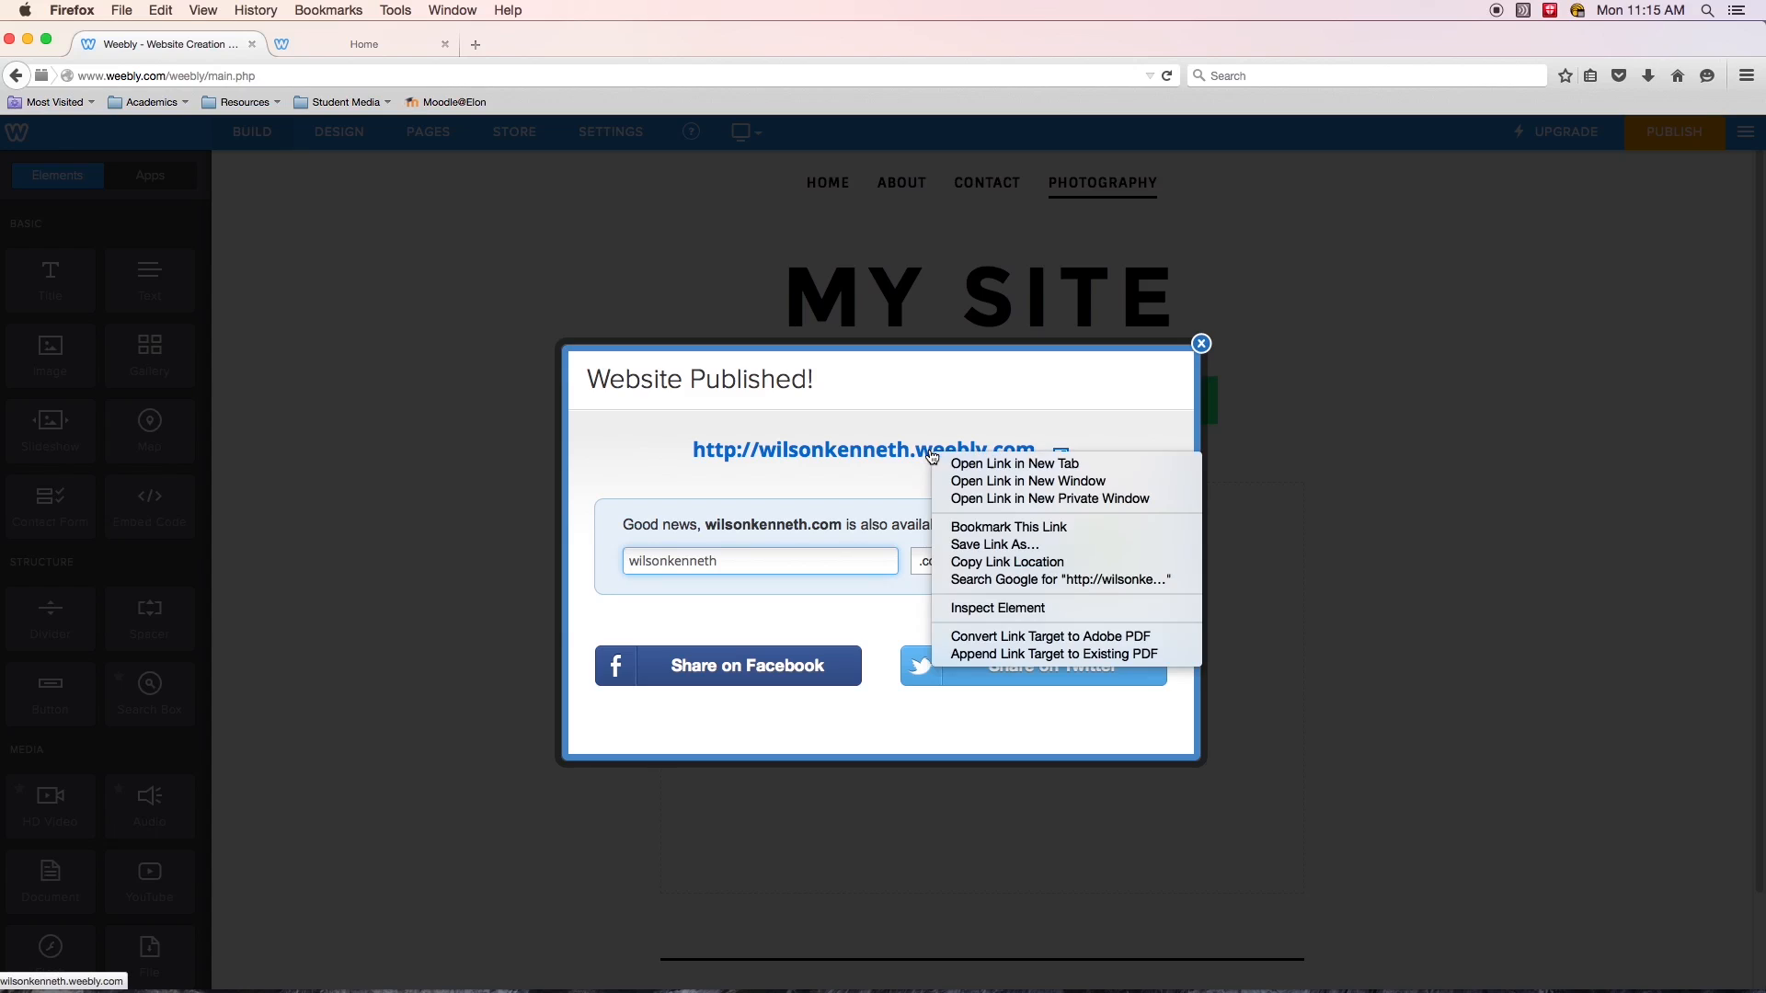
{"action": "left_click", "coordinate": [987, 467]}
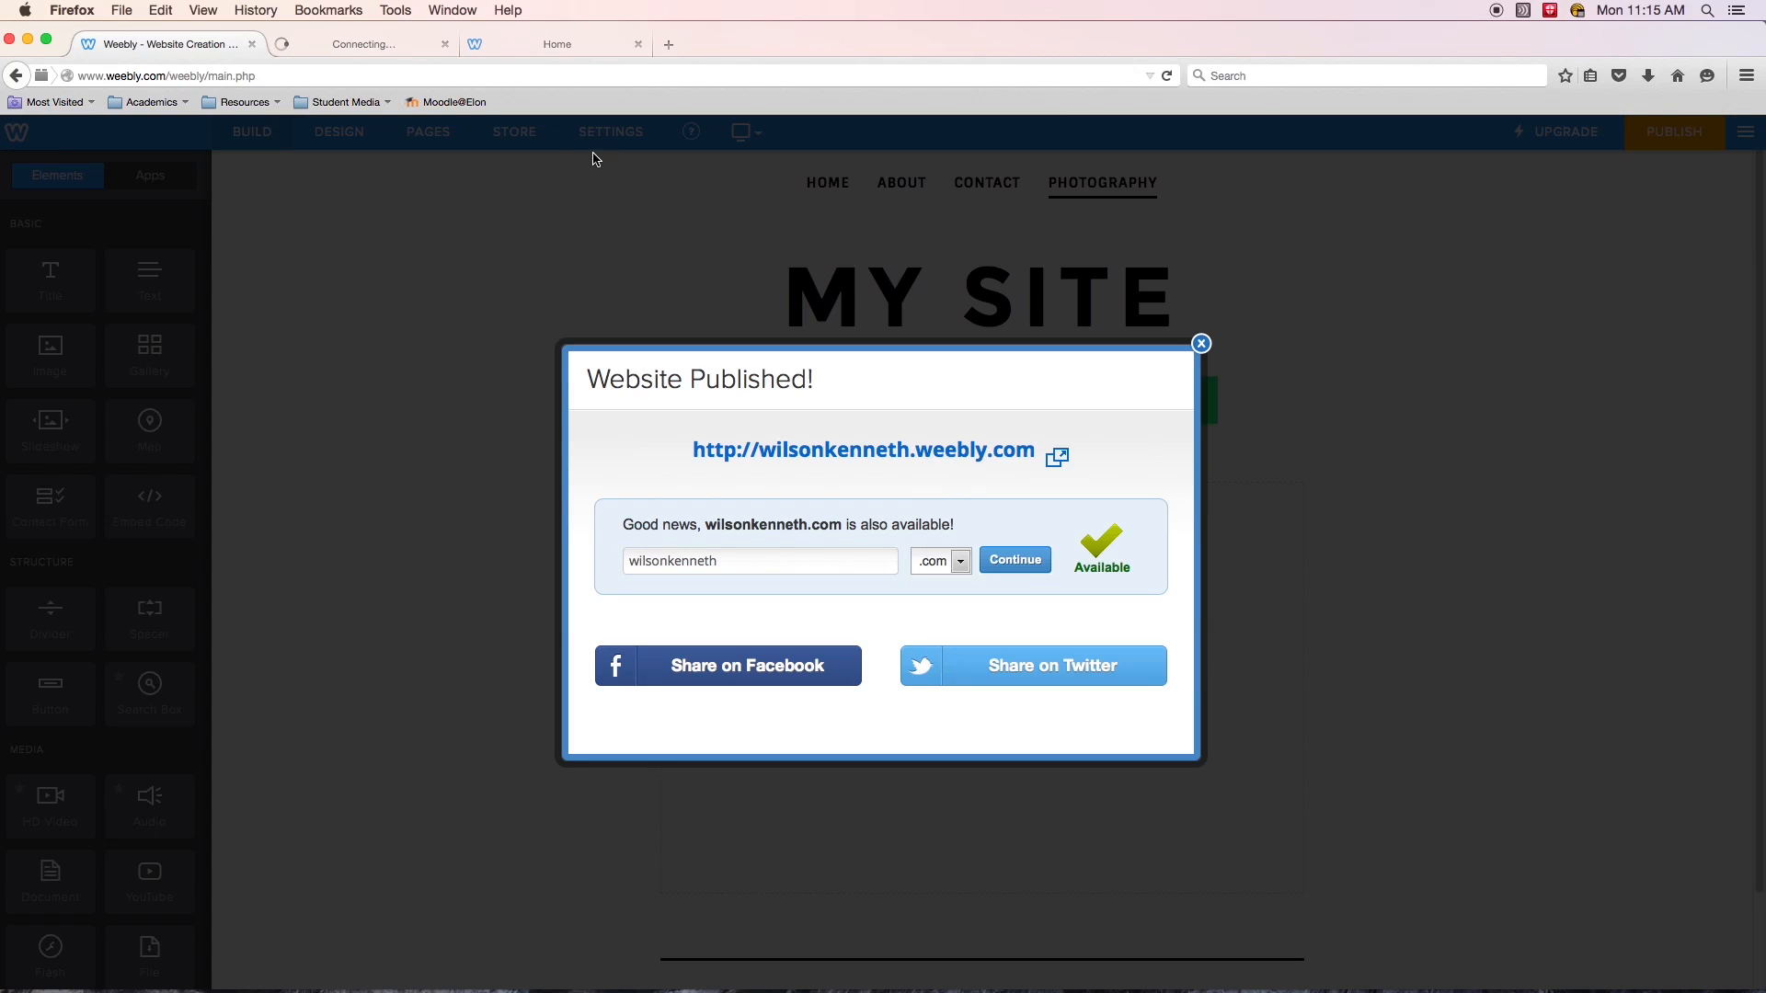
{"action": "left_click", "coordinate": [639, 44]}
{"action": "left_click", "coordinate": [374, 51]}
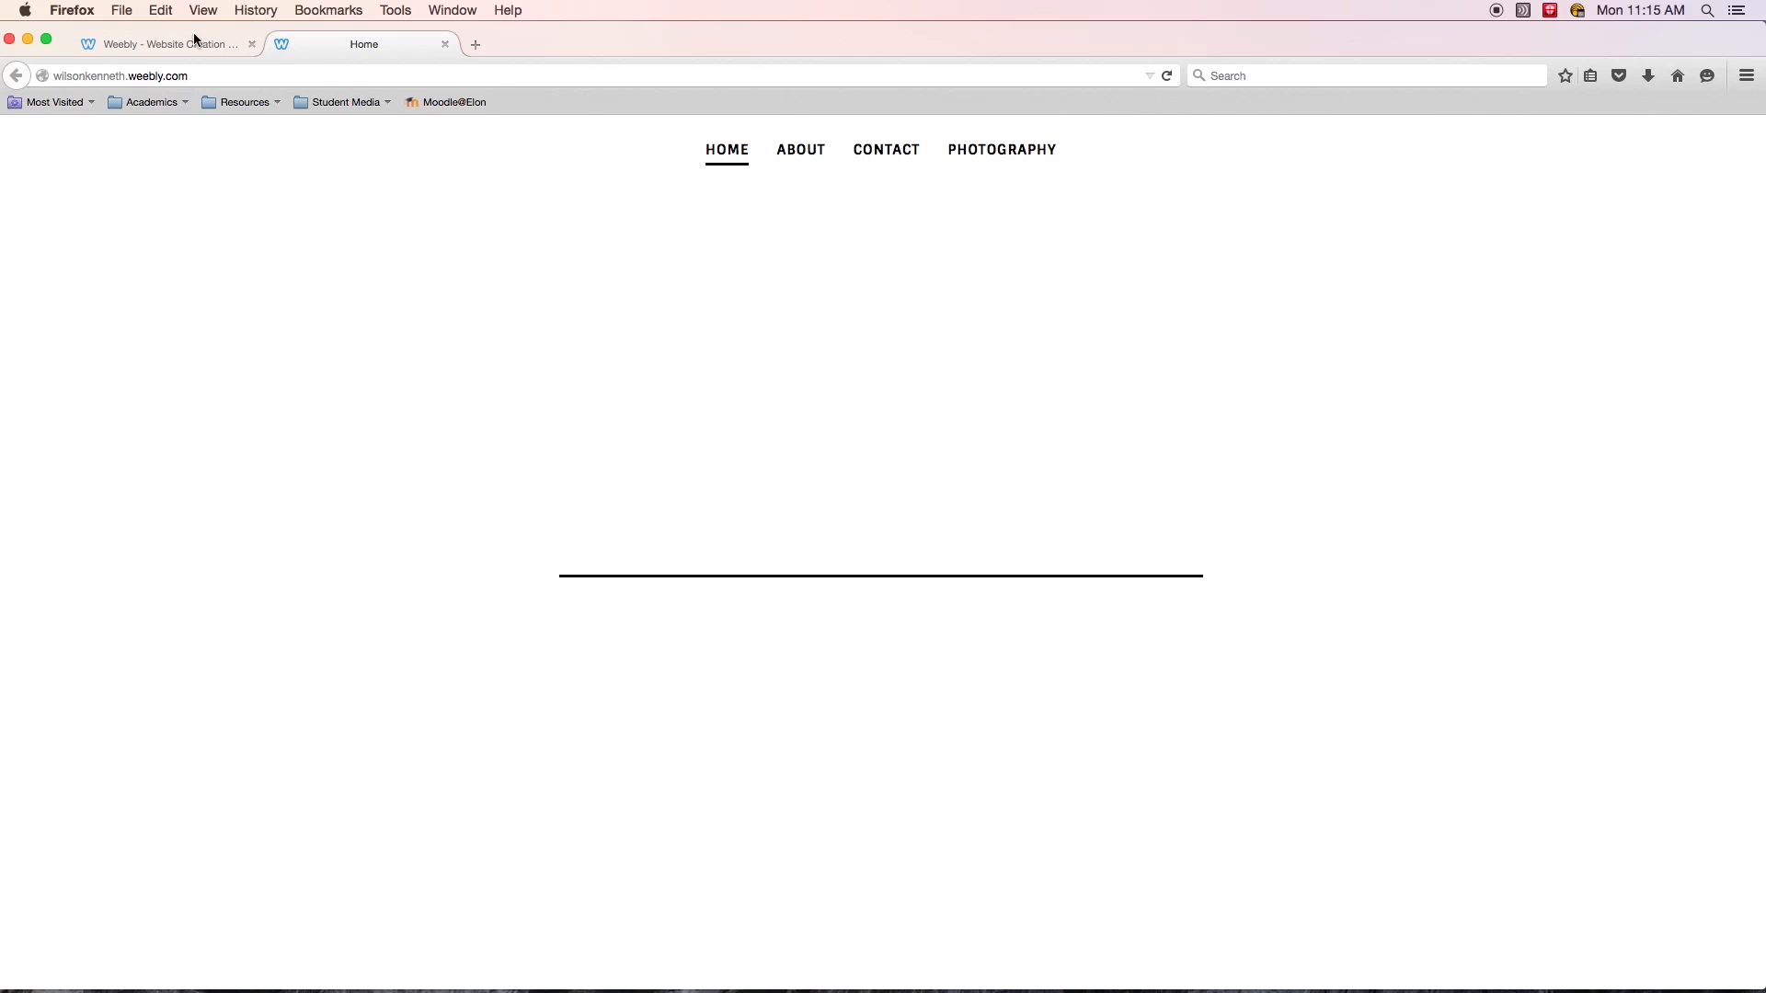
{"action": "left_click", "coordinate": [169, 40]}
{"action": "left_click", "coordinate": [355, 254]}
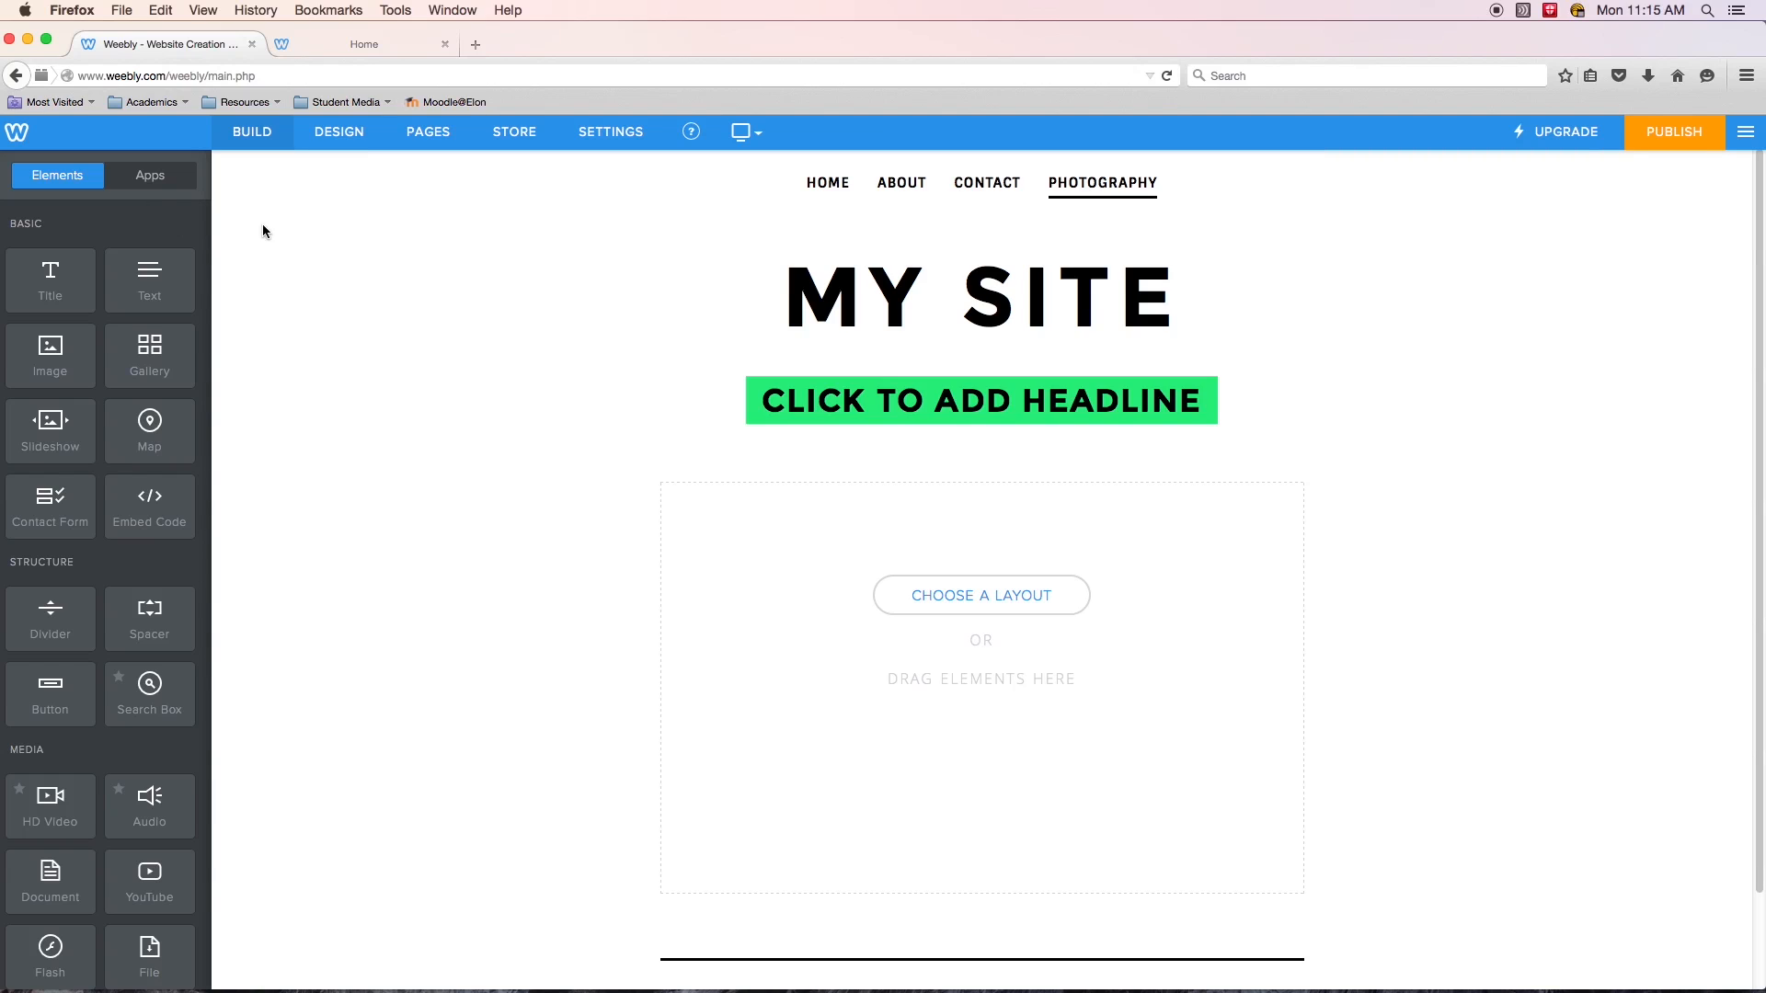
- Add and save a standard page named Video, then publish the site
{"action": "left_click", "coordinate": [430, 134]}
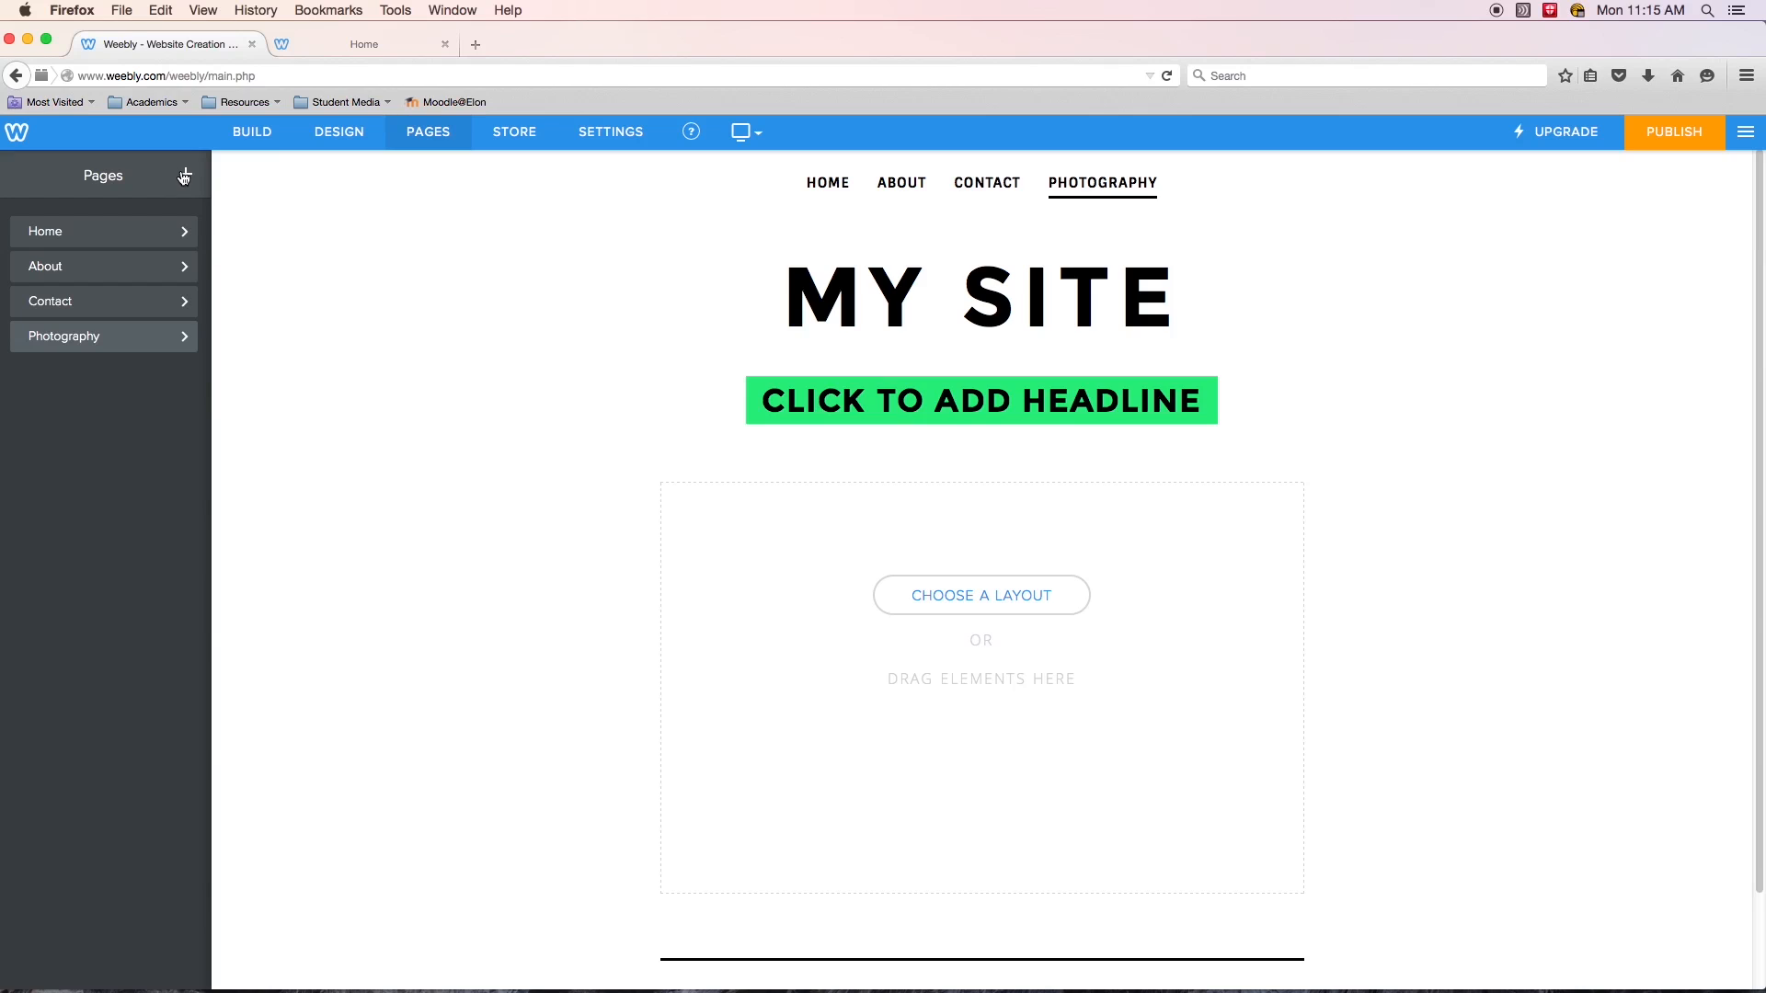
{"action": "left_click", "coordinate": [185, 174]}
{"action": "left_click", "coordinate": [119, 238]}
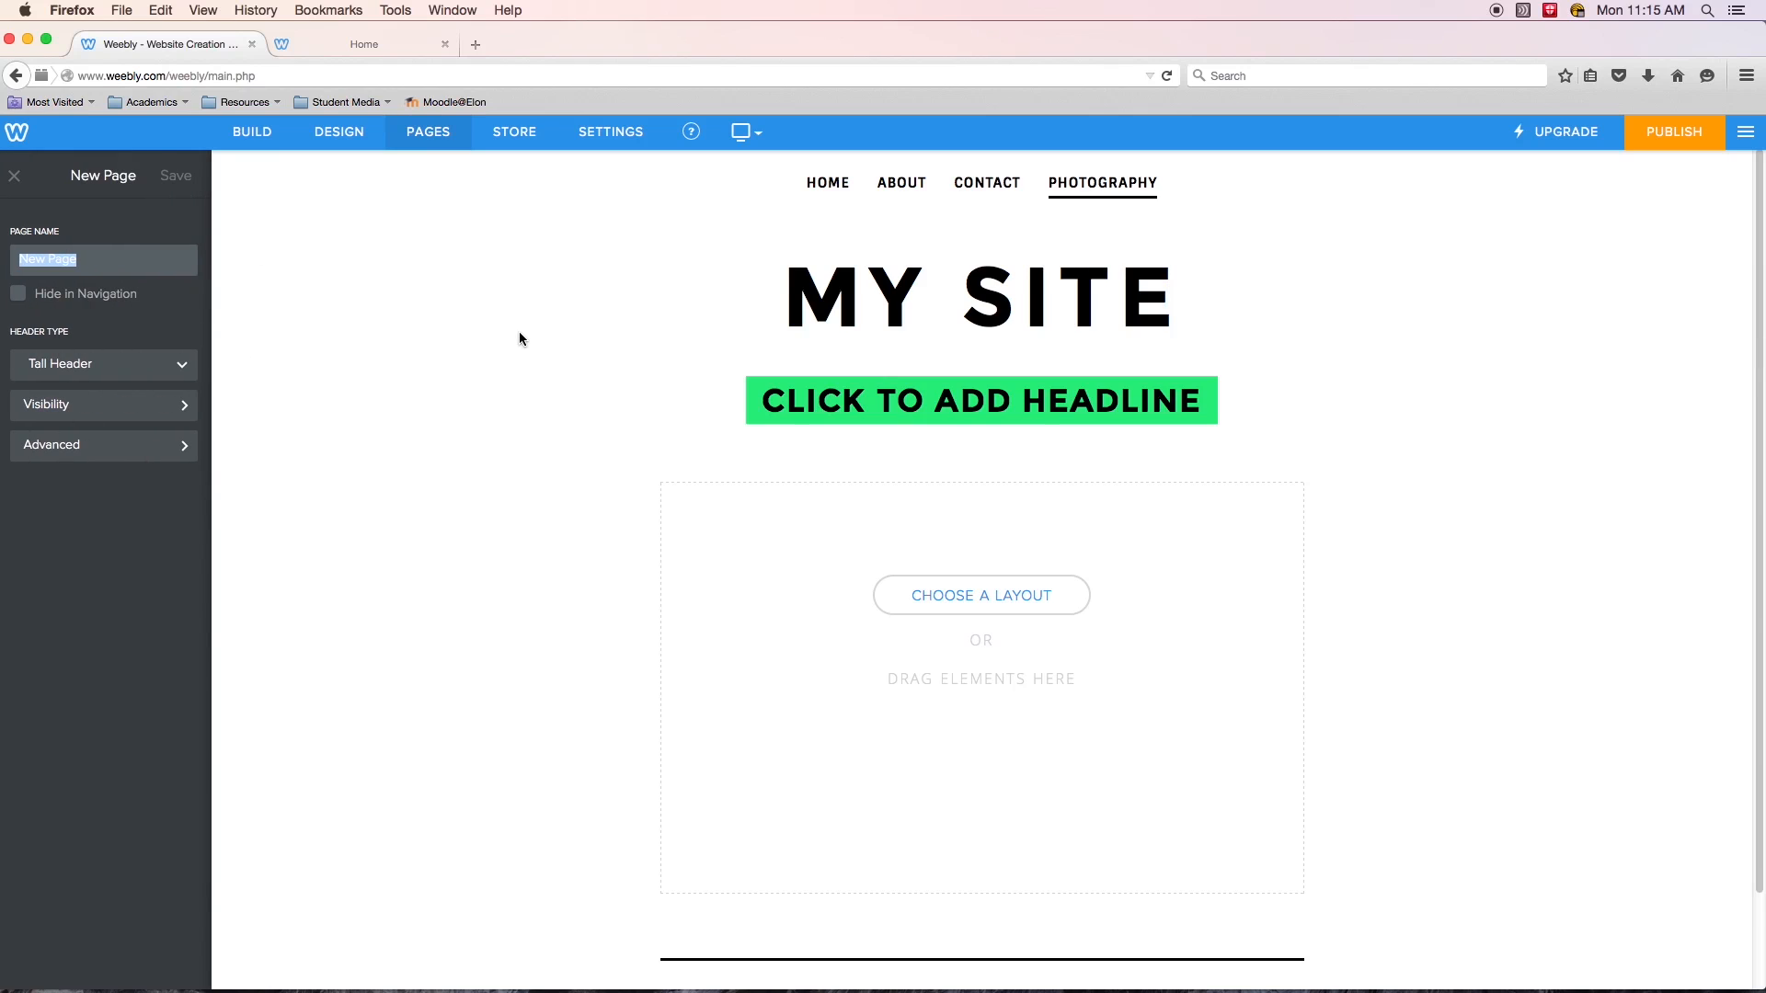
{"action": "type", "text": "Video"}
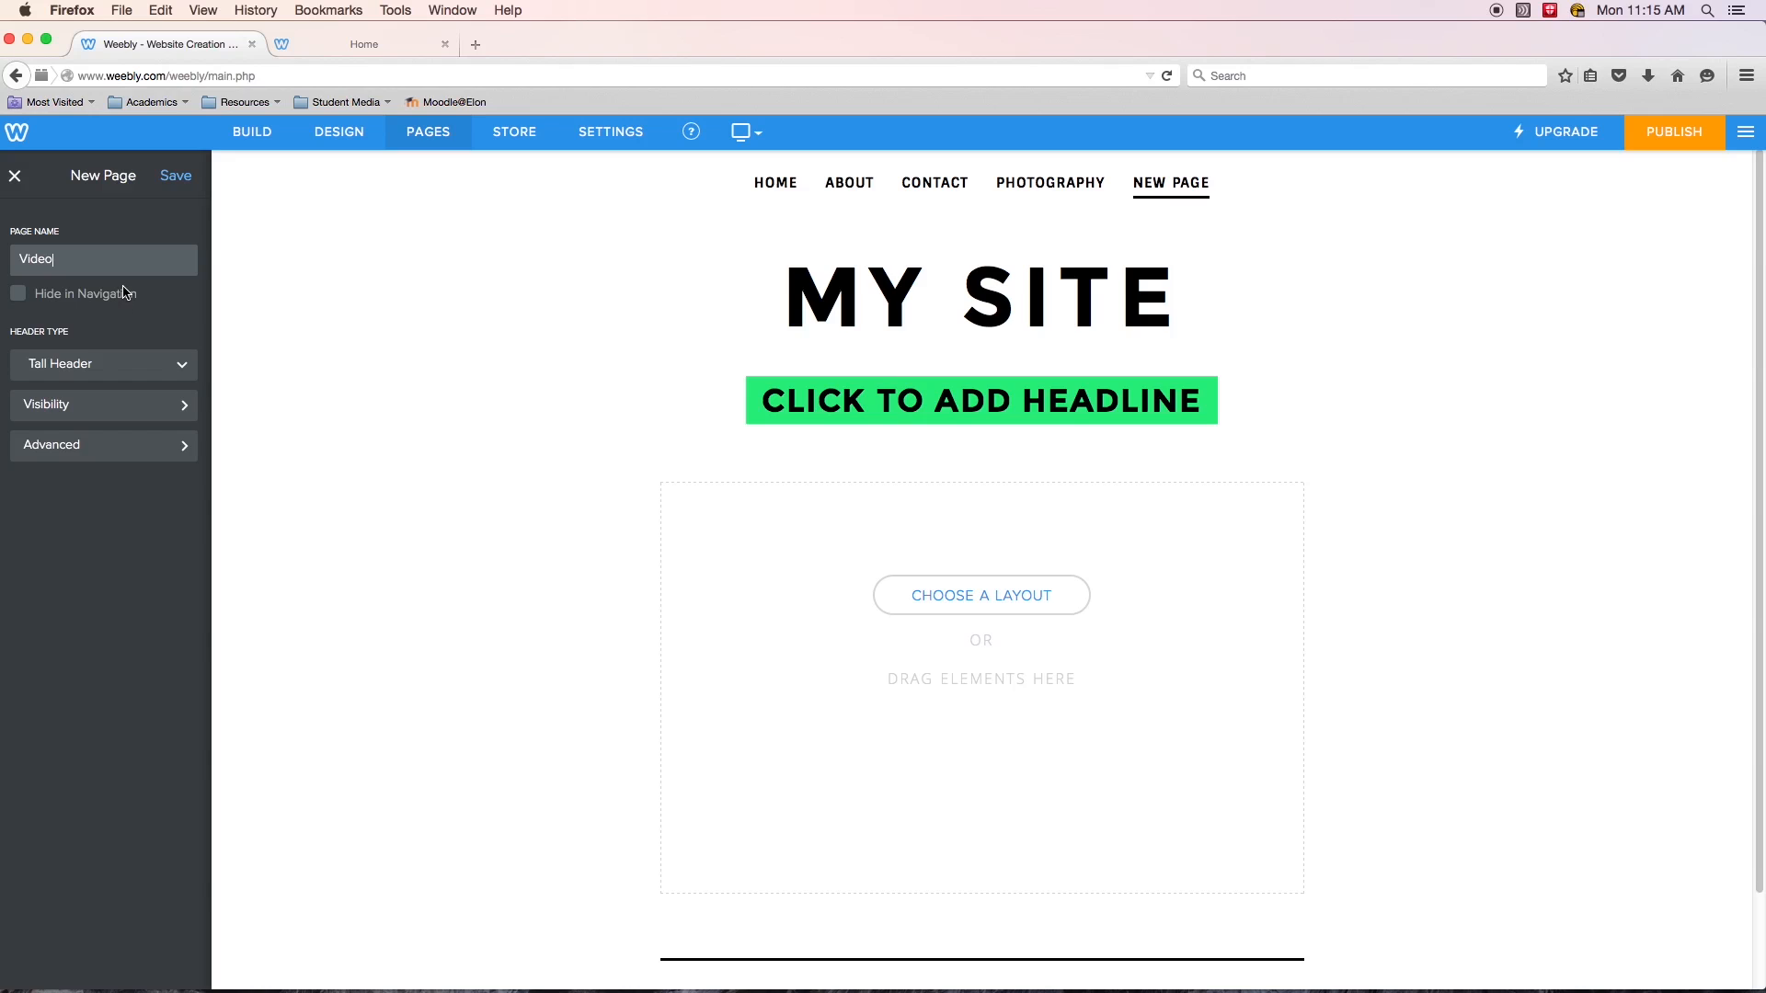
{"action": "left_click", "coordinate": [443, 323]}
{"action": "left_click", "coordinate": [176, 175]}
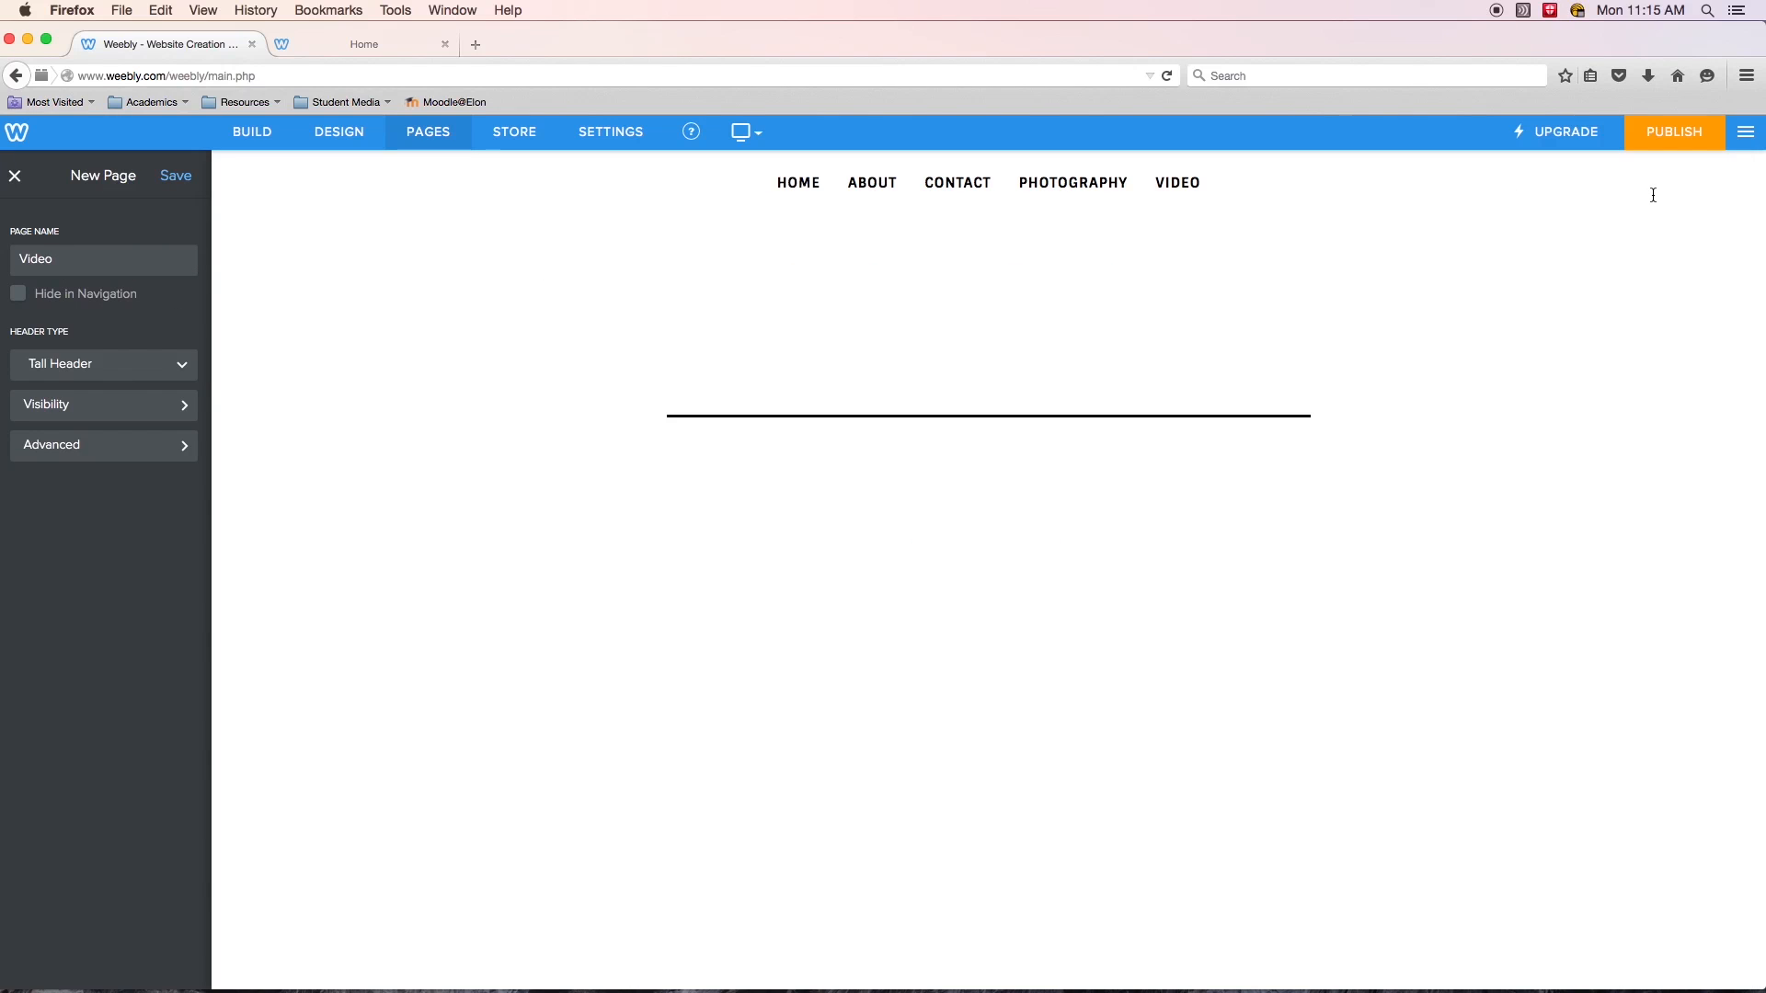
{"action": "left_click", "coordinate": [1675, 138]}
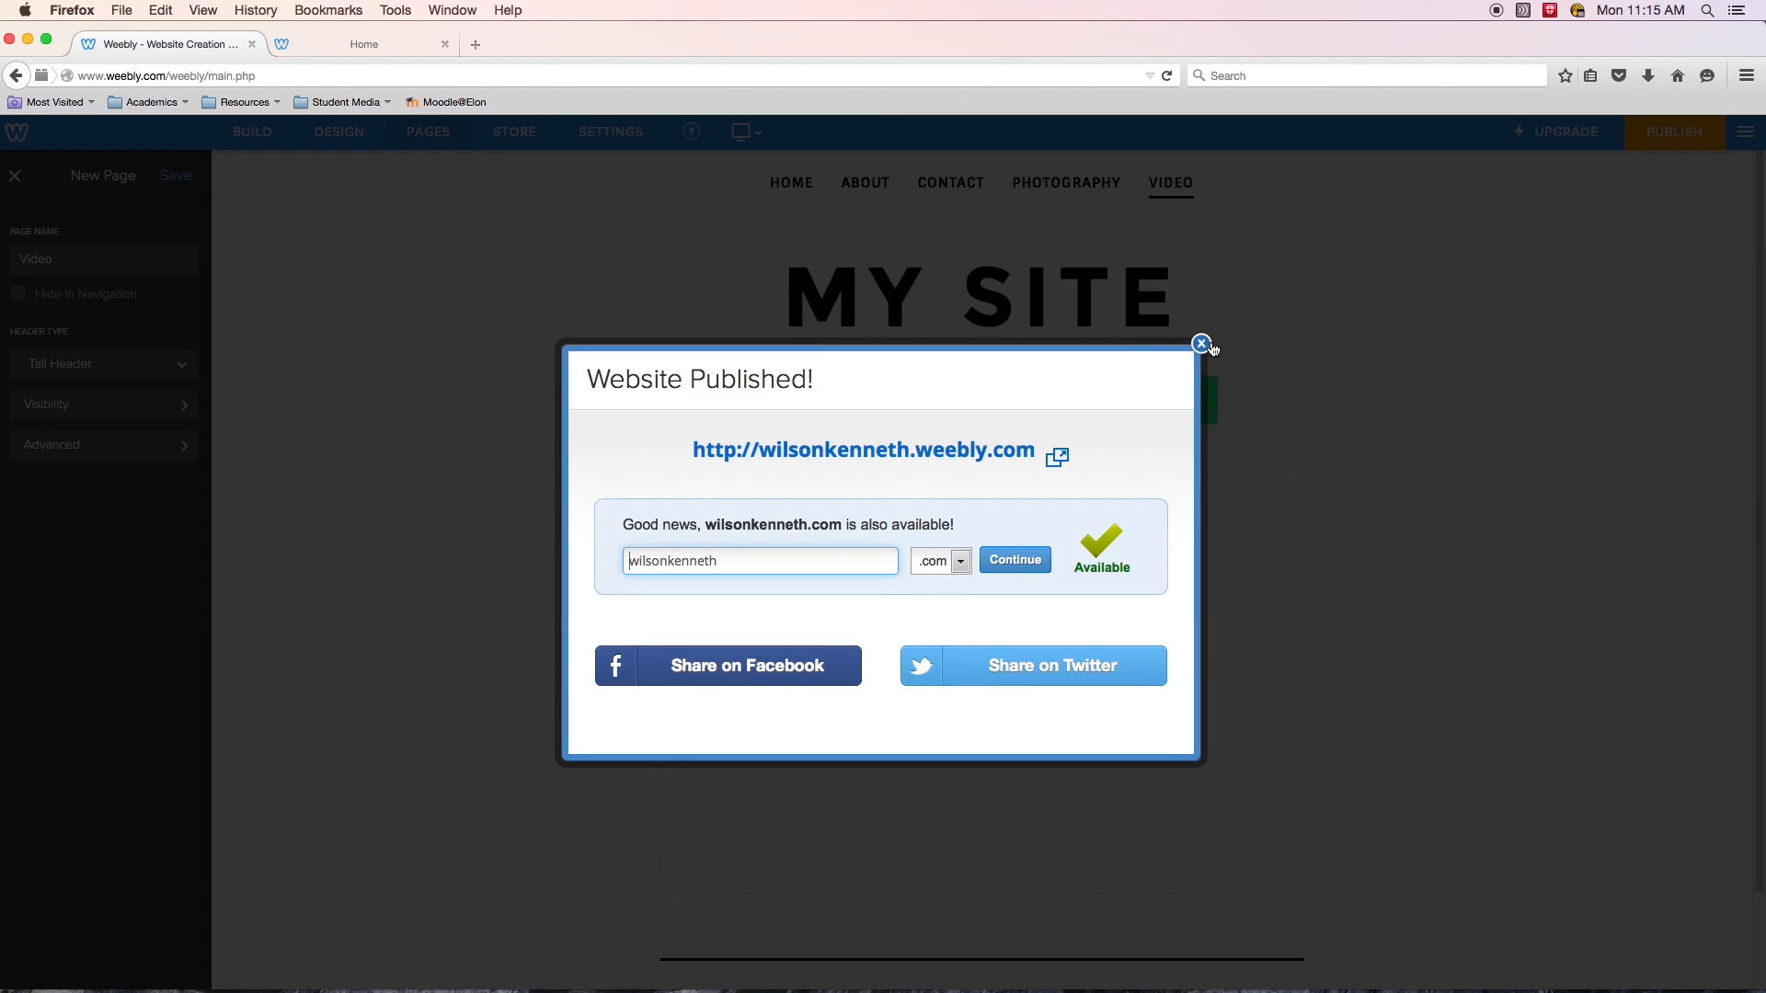
{"action": "left_click", "coordinate": [1201, 344]}
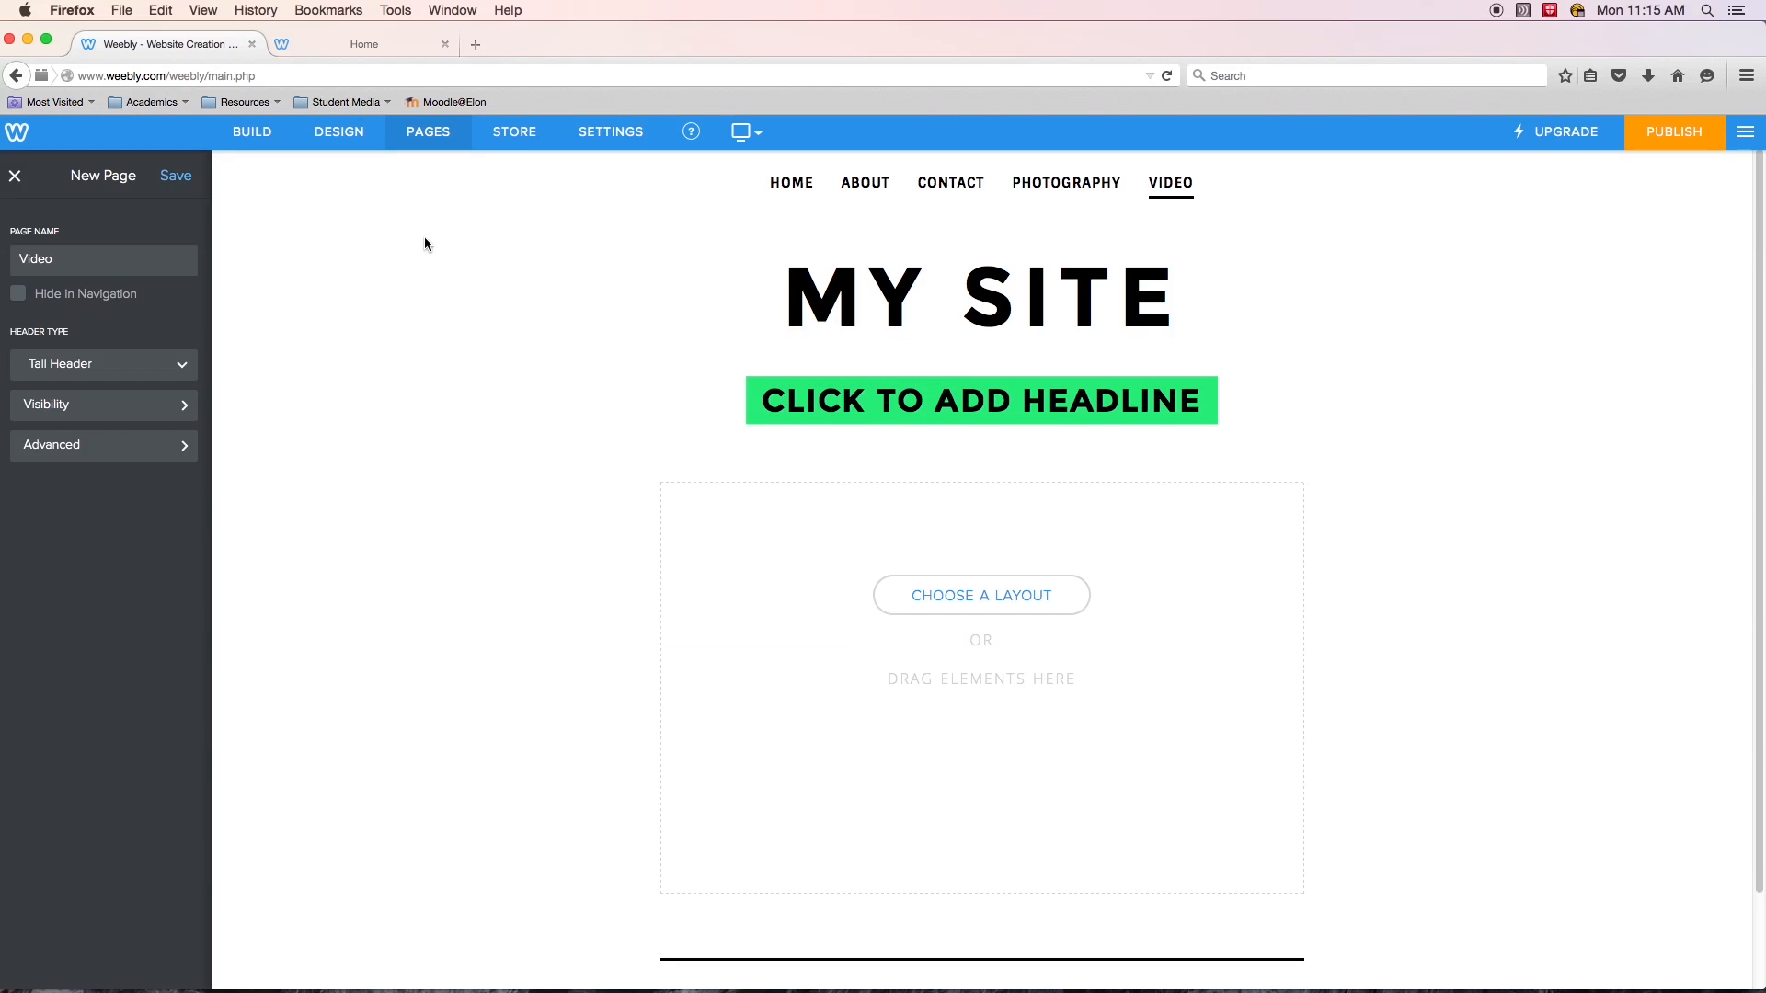
- Add a standard page named Writing, publish the site, and reopen the page list
{"action": "left_click", "coordinate": [421, 133]}
{"action": "left_click", "coordinate": [185, 175]}
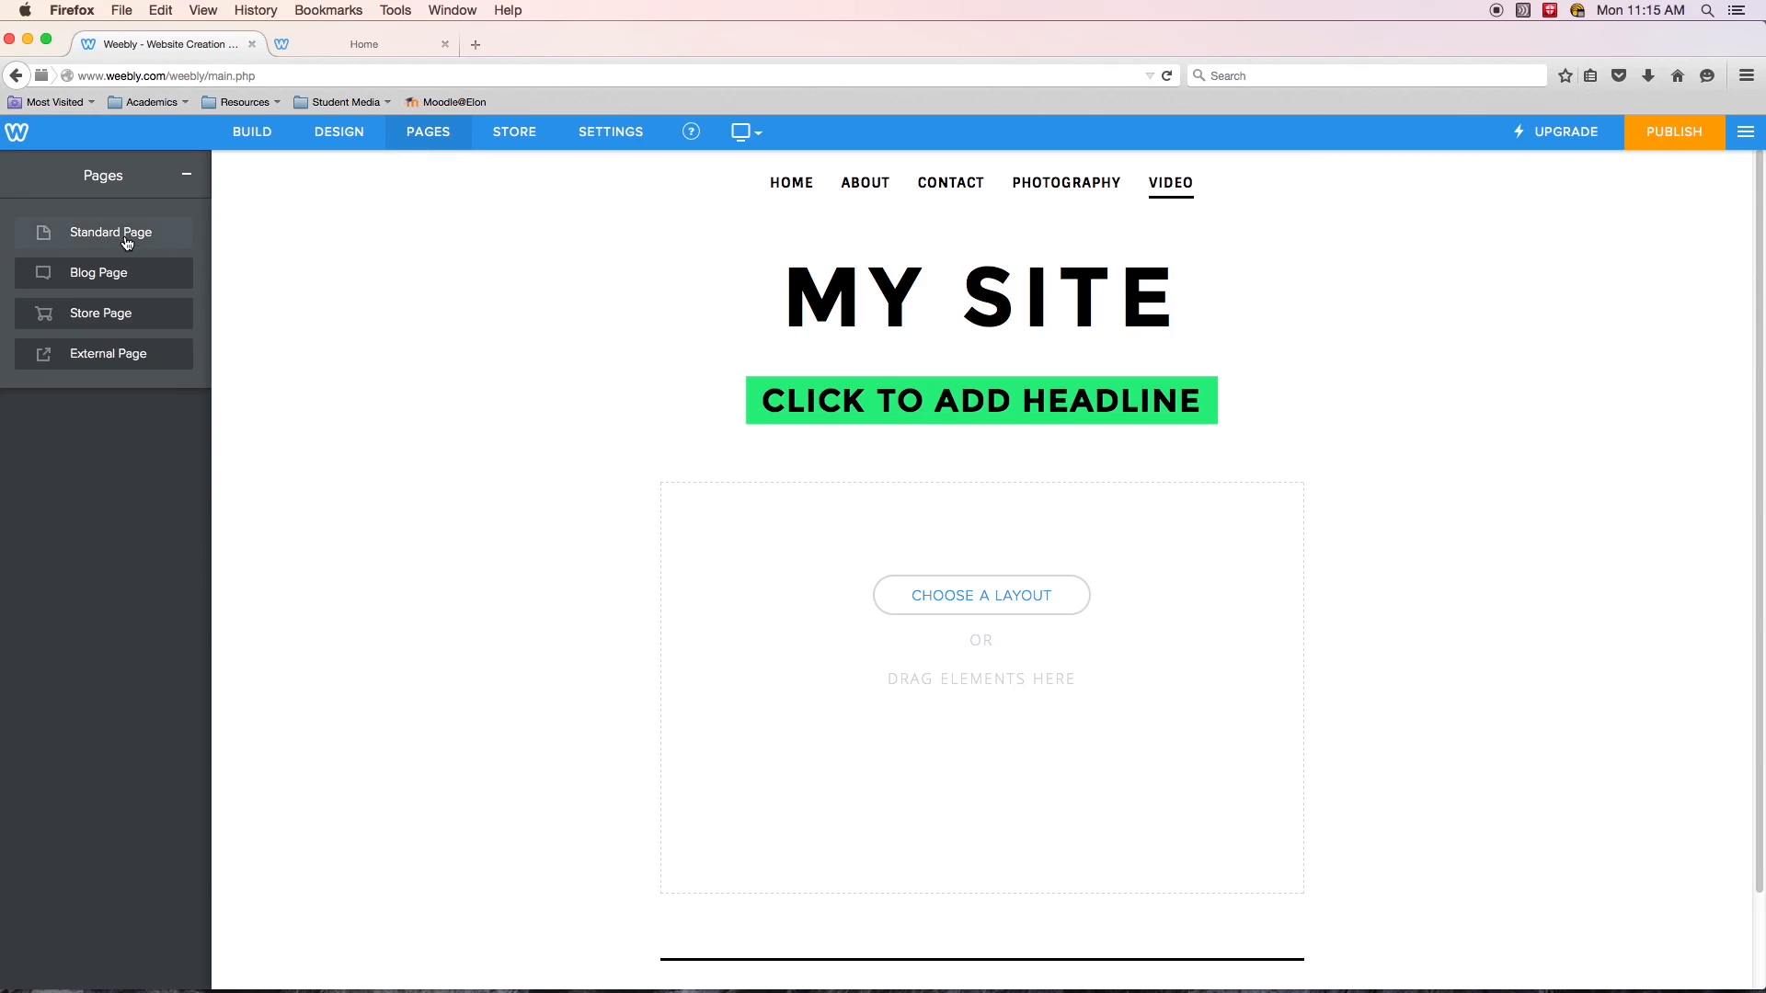
{"action": "left_click", "coordinate": [118, 236]}
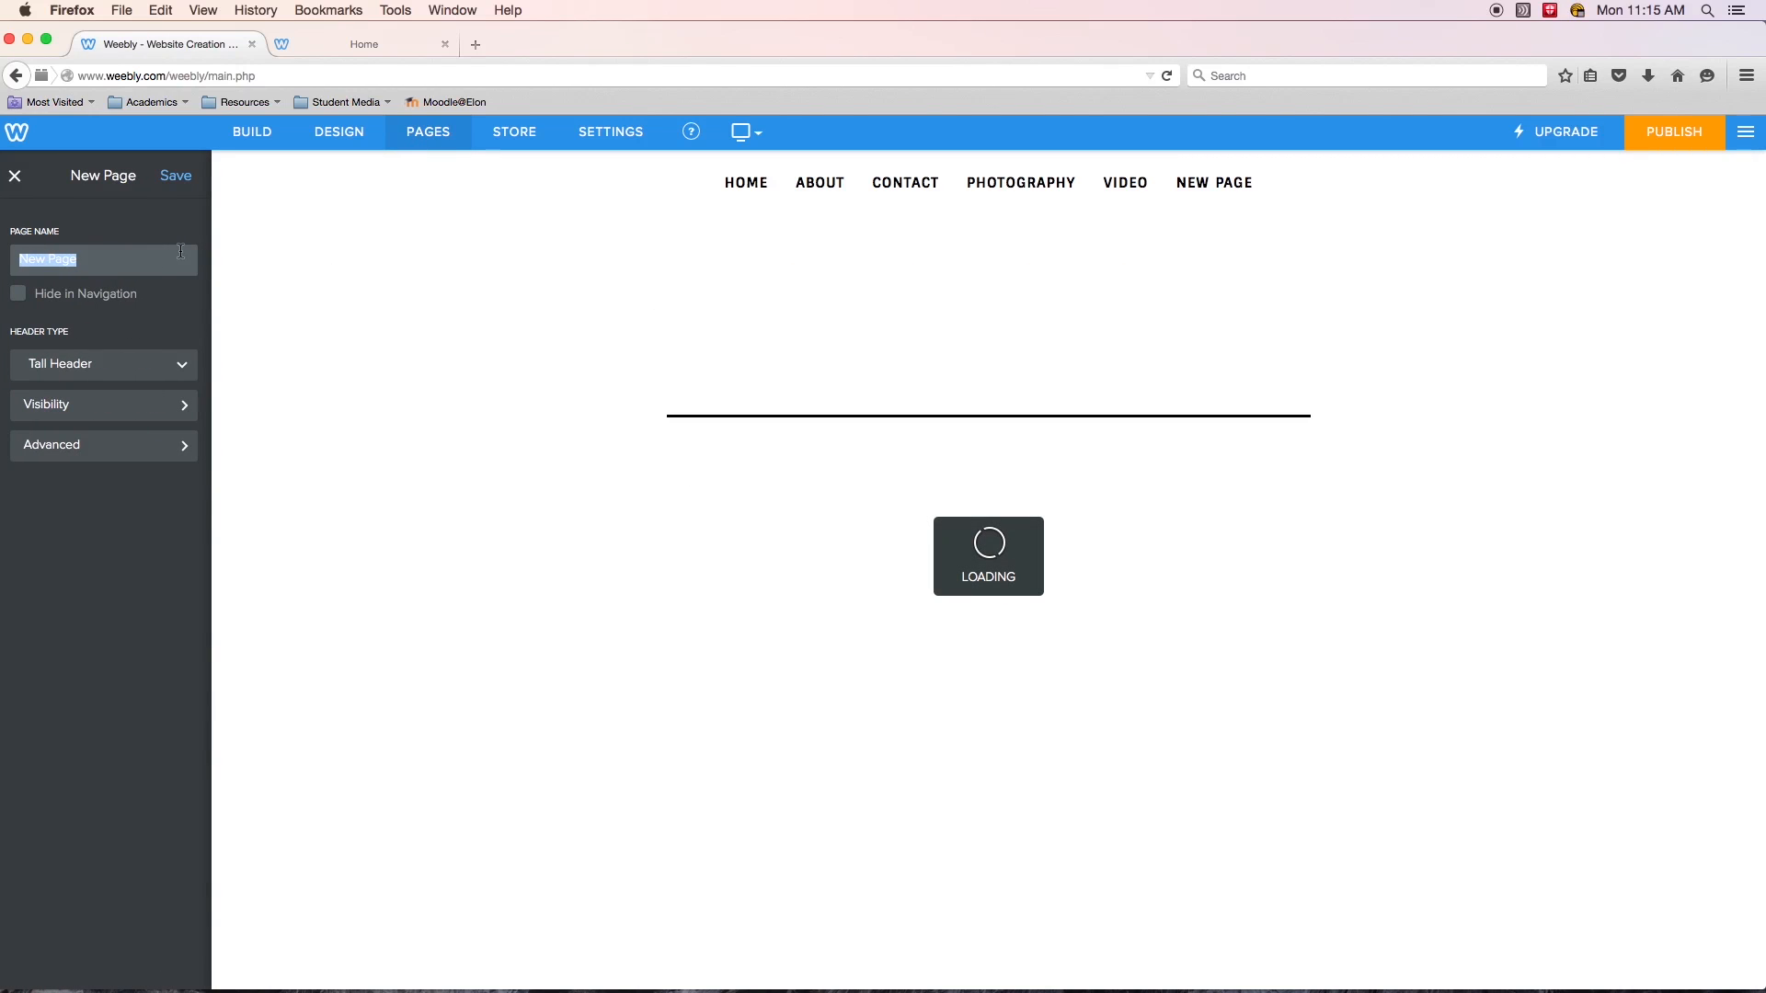
{"action": "type", "text": "Writing"}
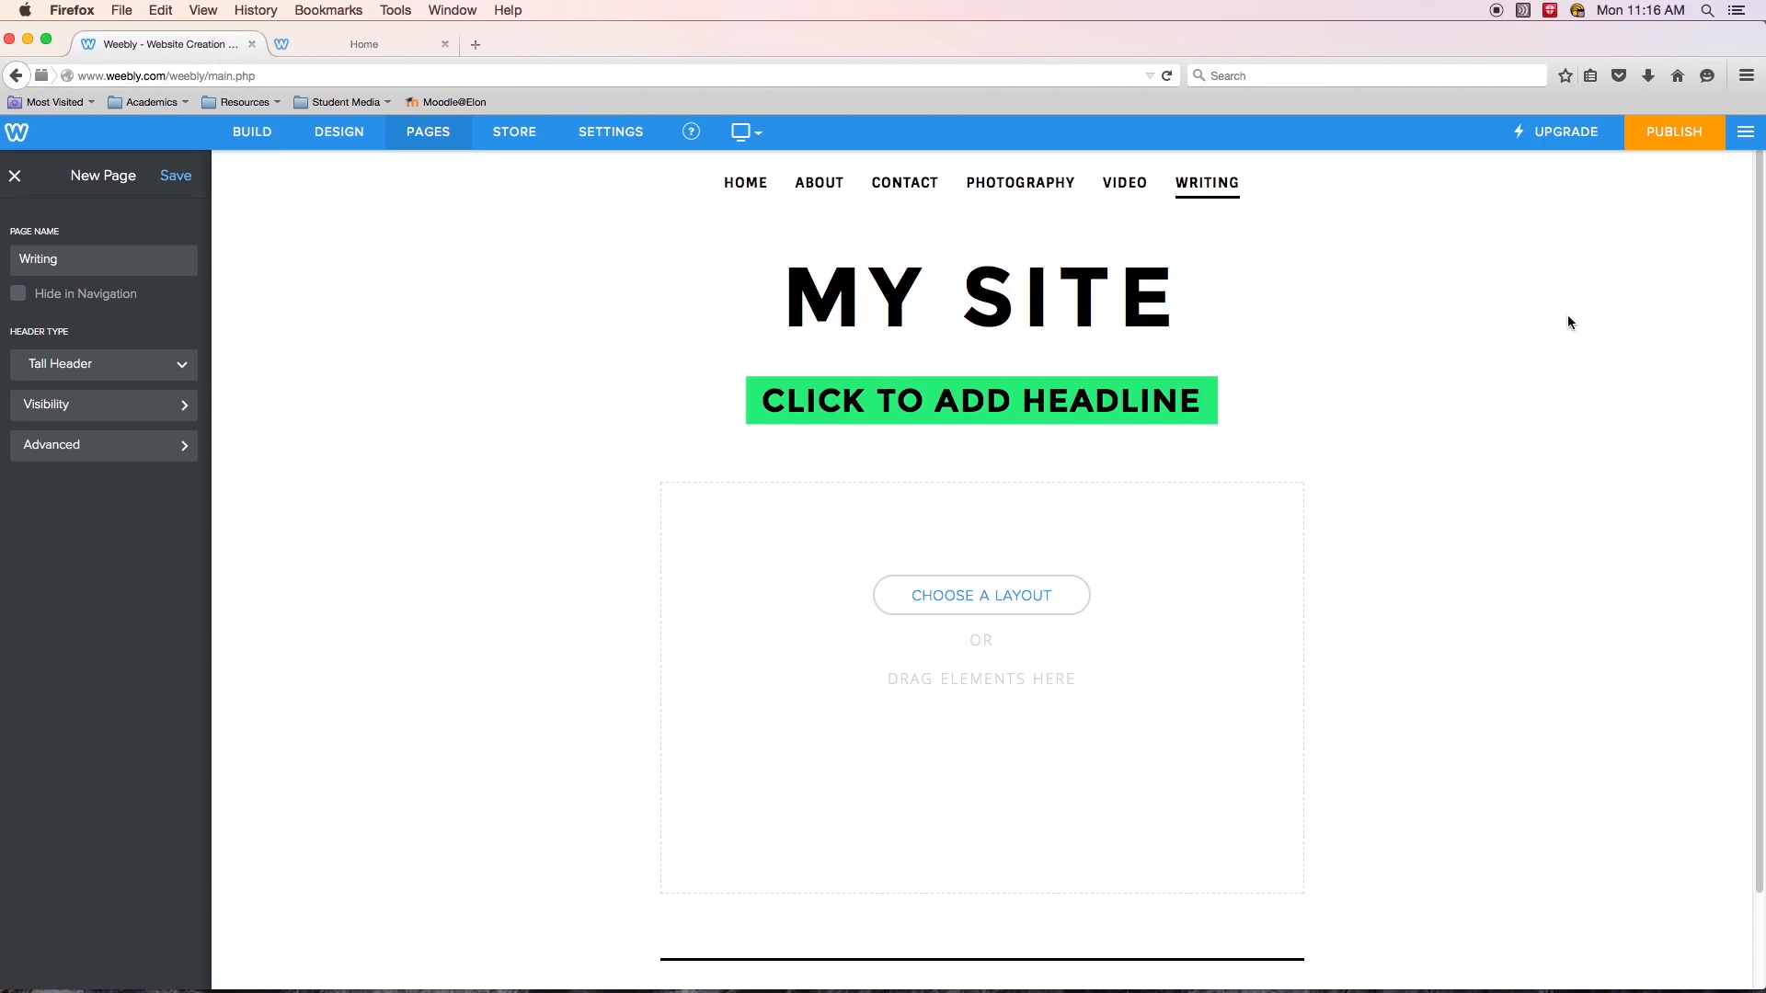
{"action": "left_click", "coordinate": [1626, 144]}
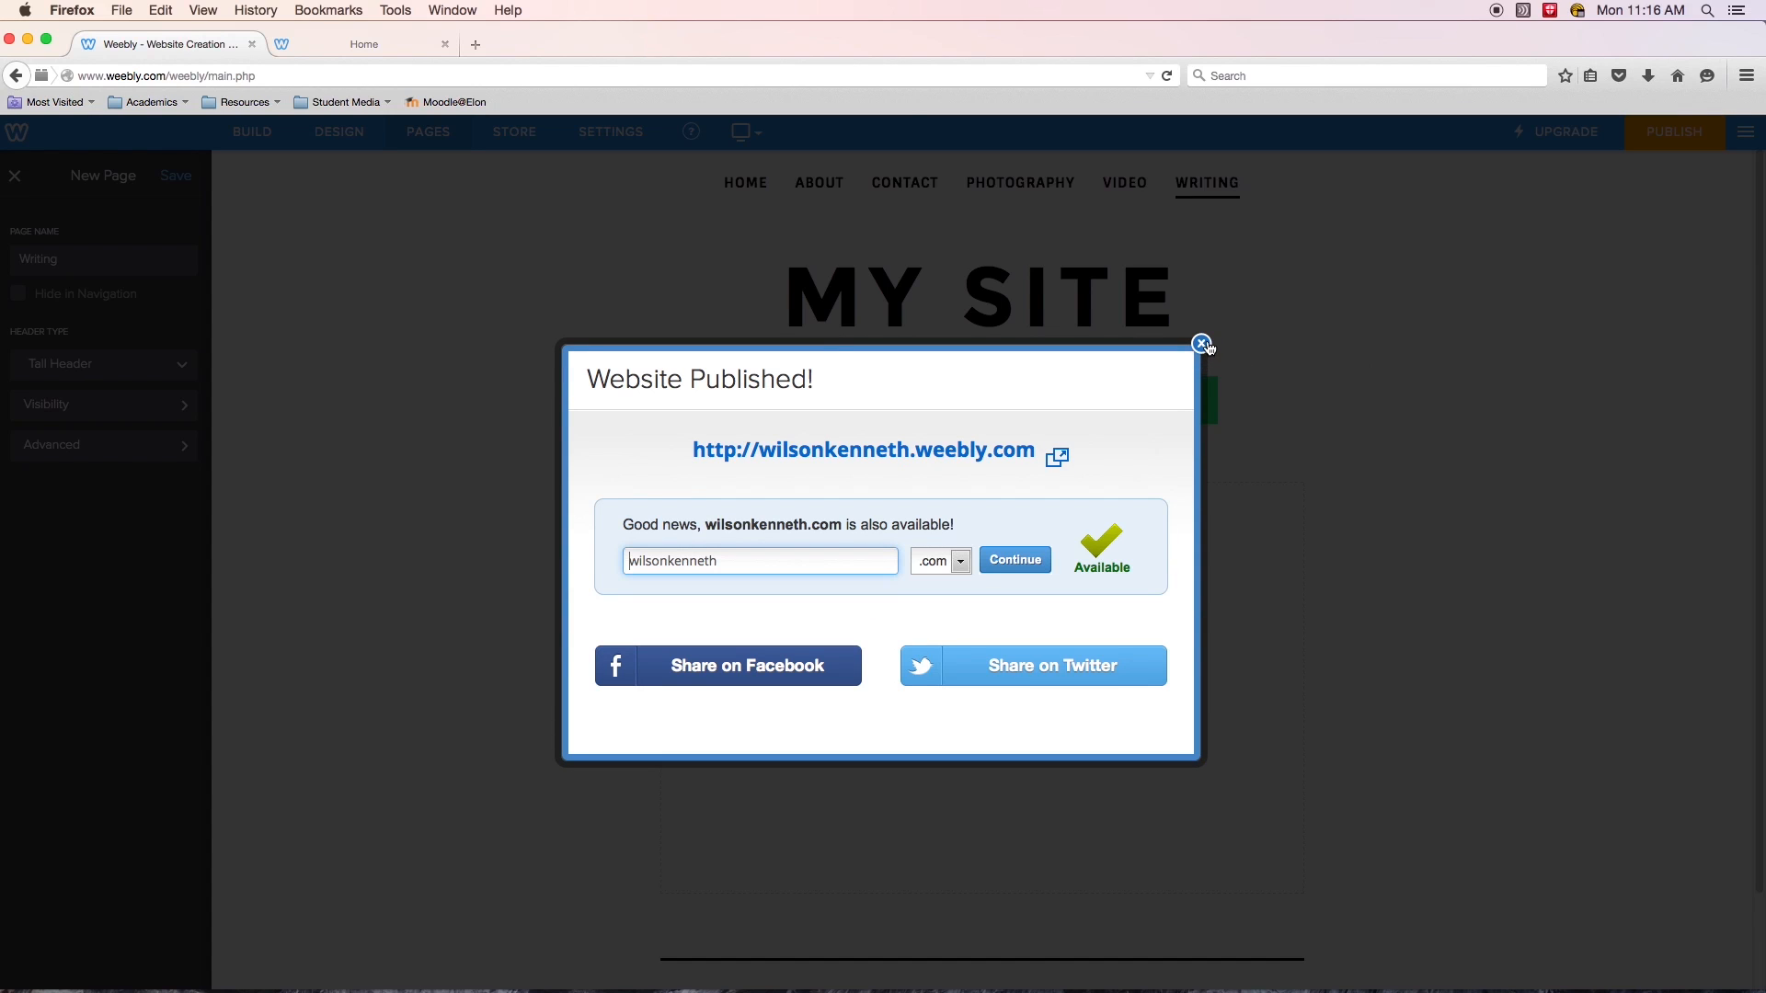
{"action": "left_click", "coordinate": [1201, 344]}
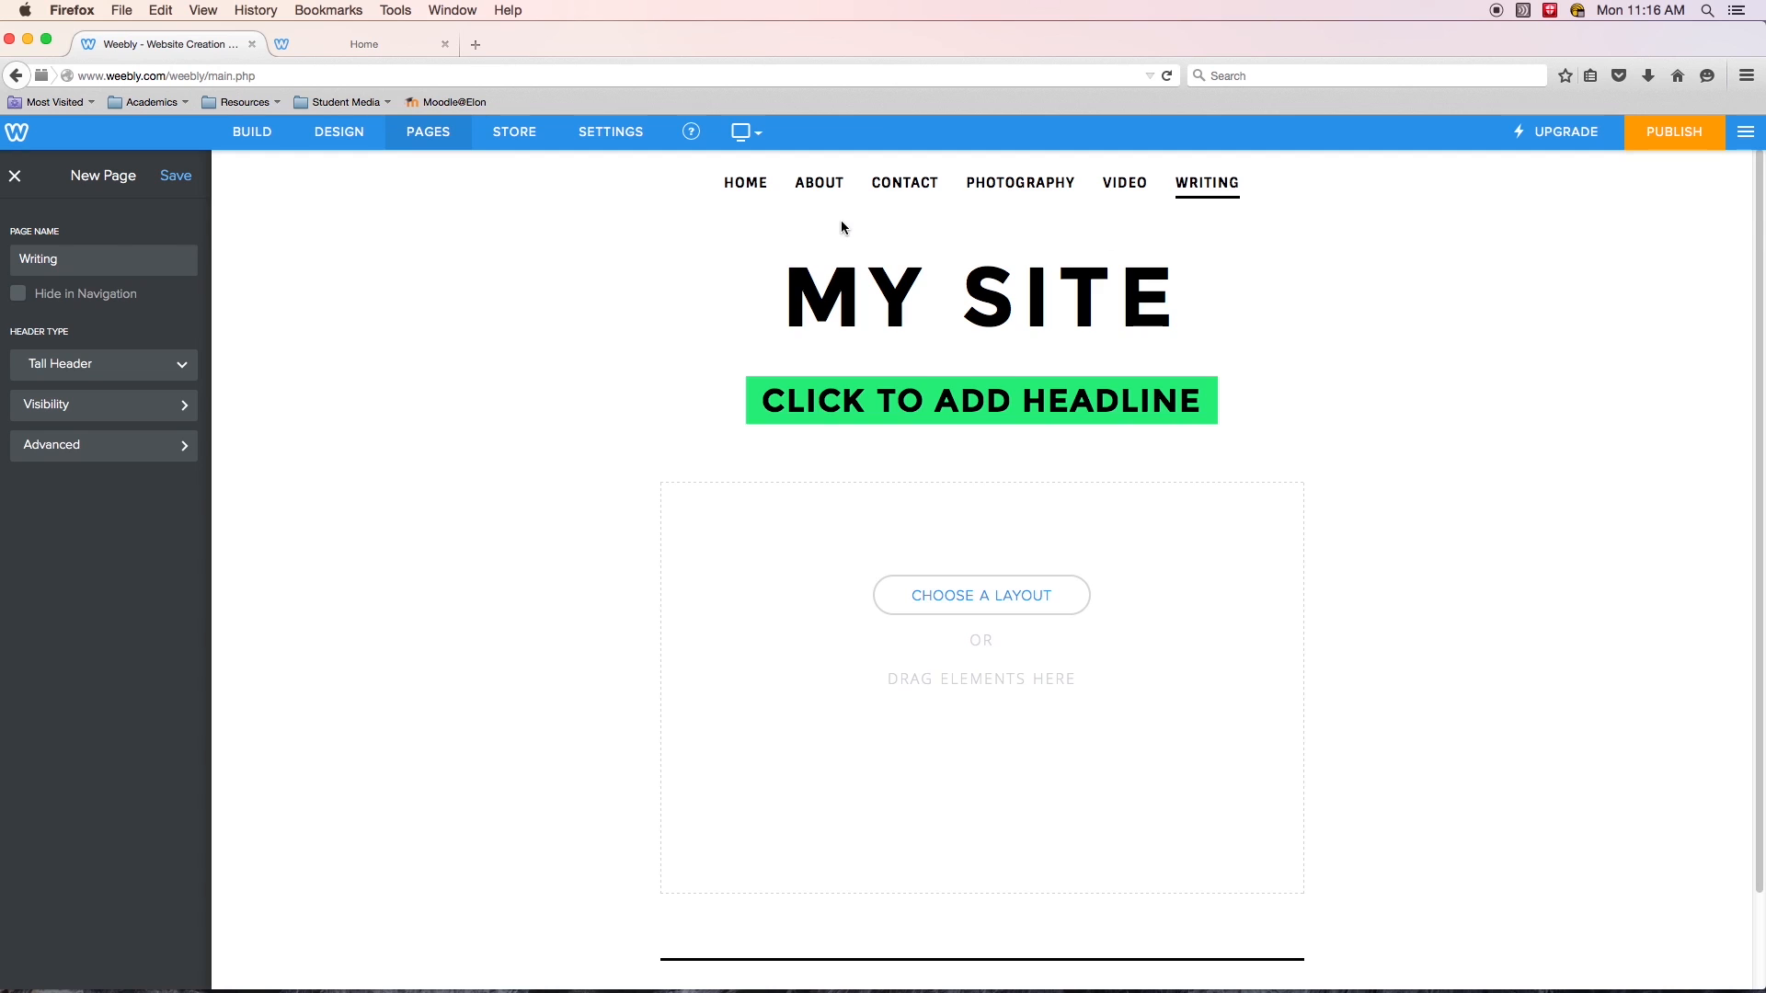
{"action": "left_click", "coordinate": [424, 135]}
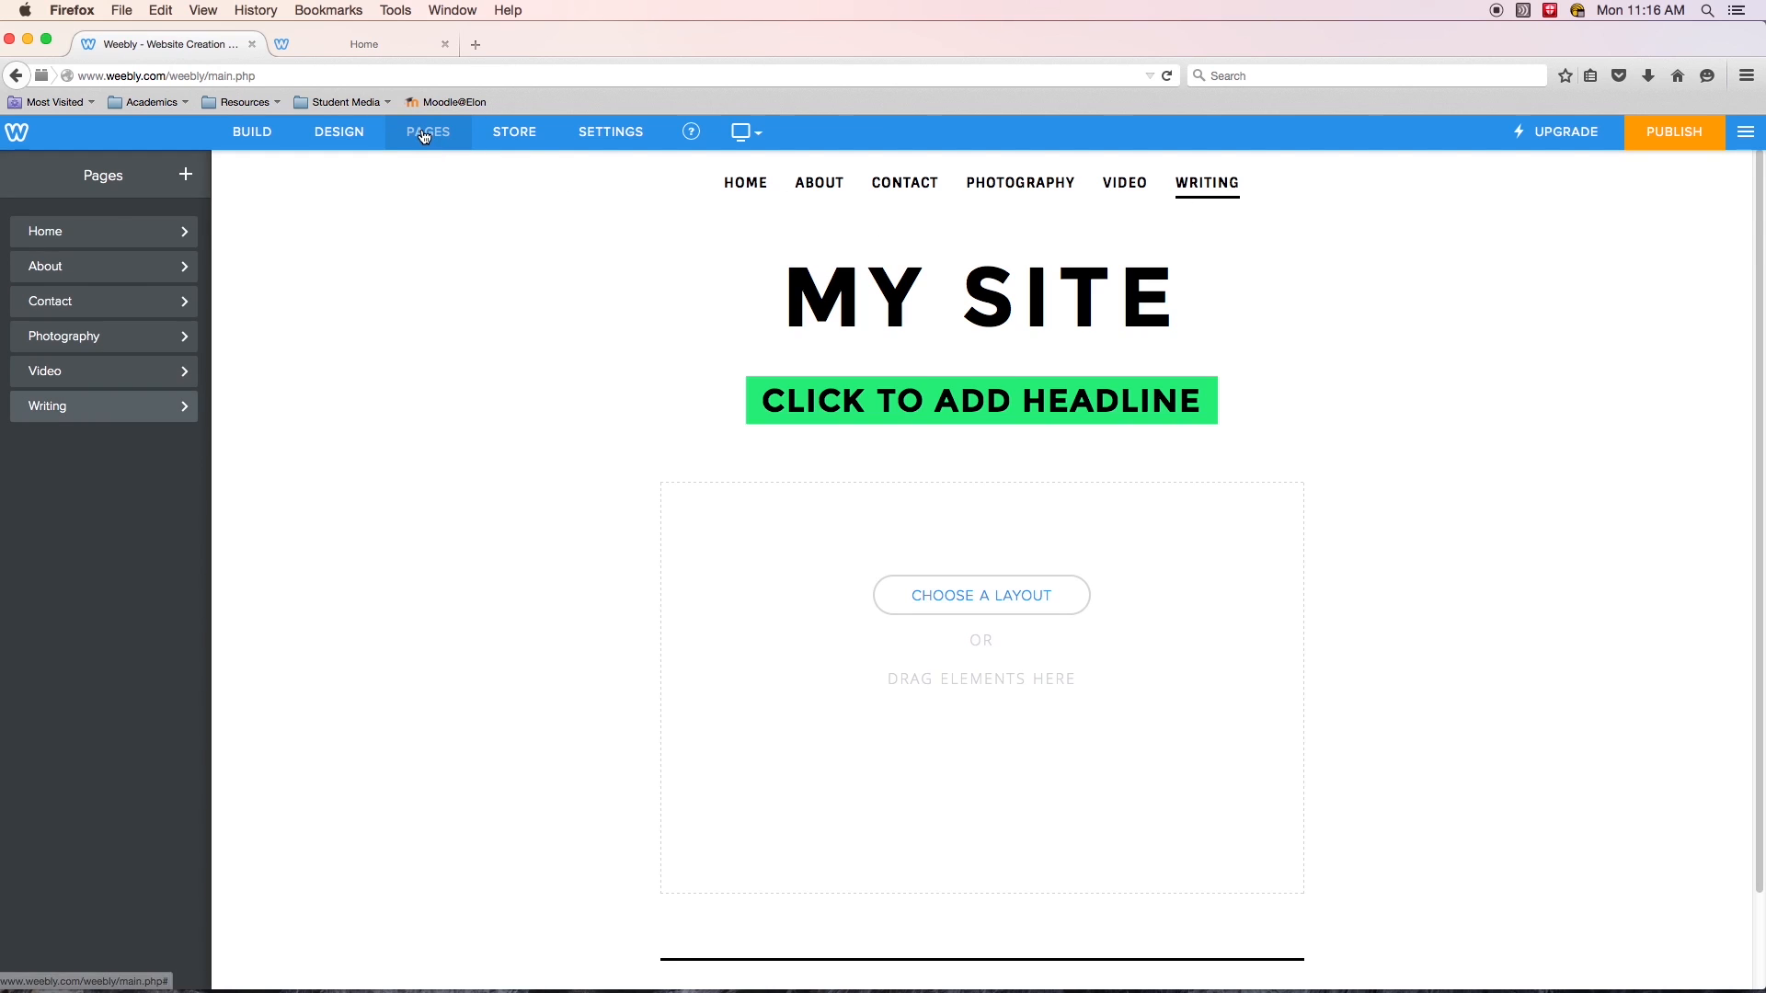
- Add a standard page named Student Work, publish the site, and reopen the page list
{"action": "left_click", "coordinate": [185, 175]}
{"action": "left_click", "coordinate": [143, 236]}
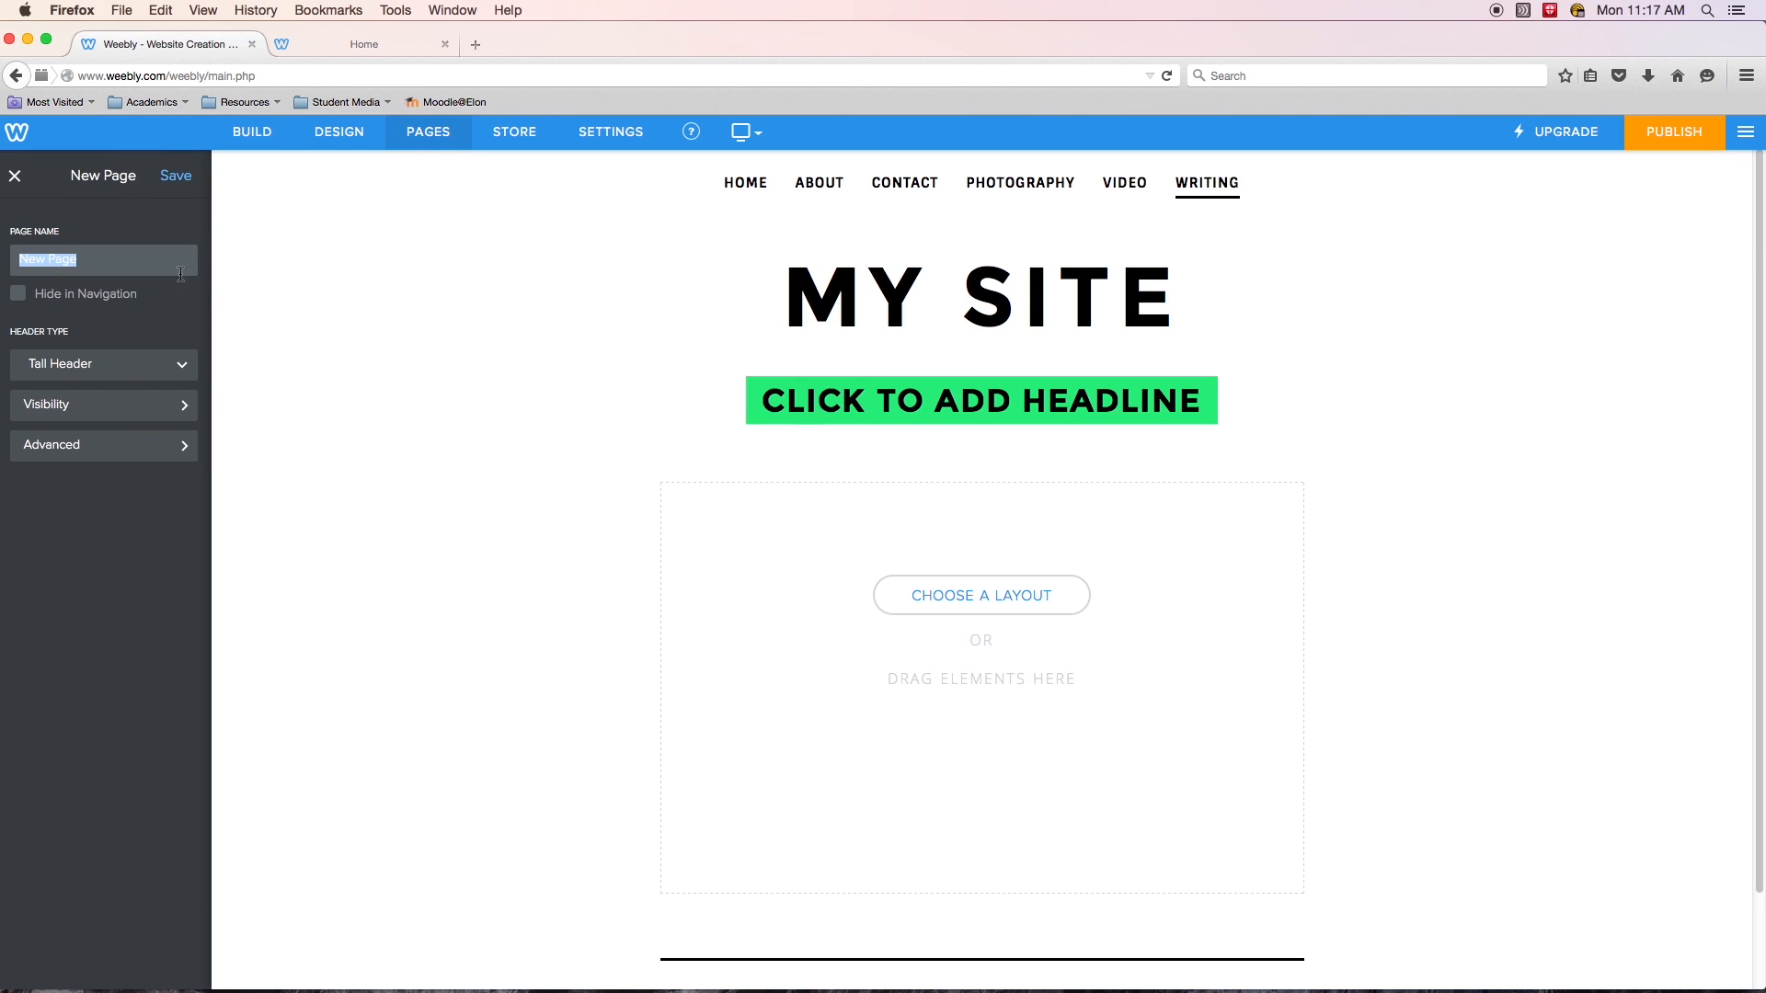
{"action": "type", "text": "Student Work"}
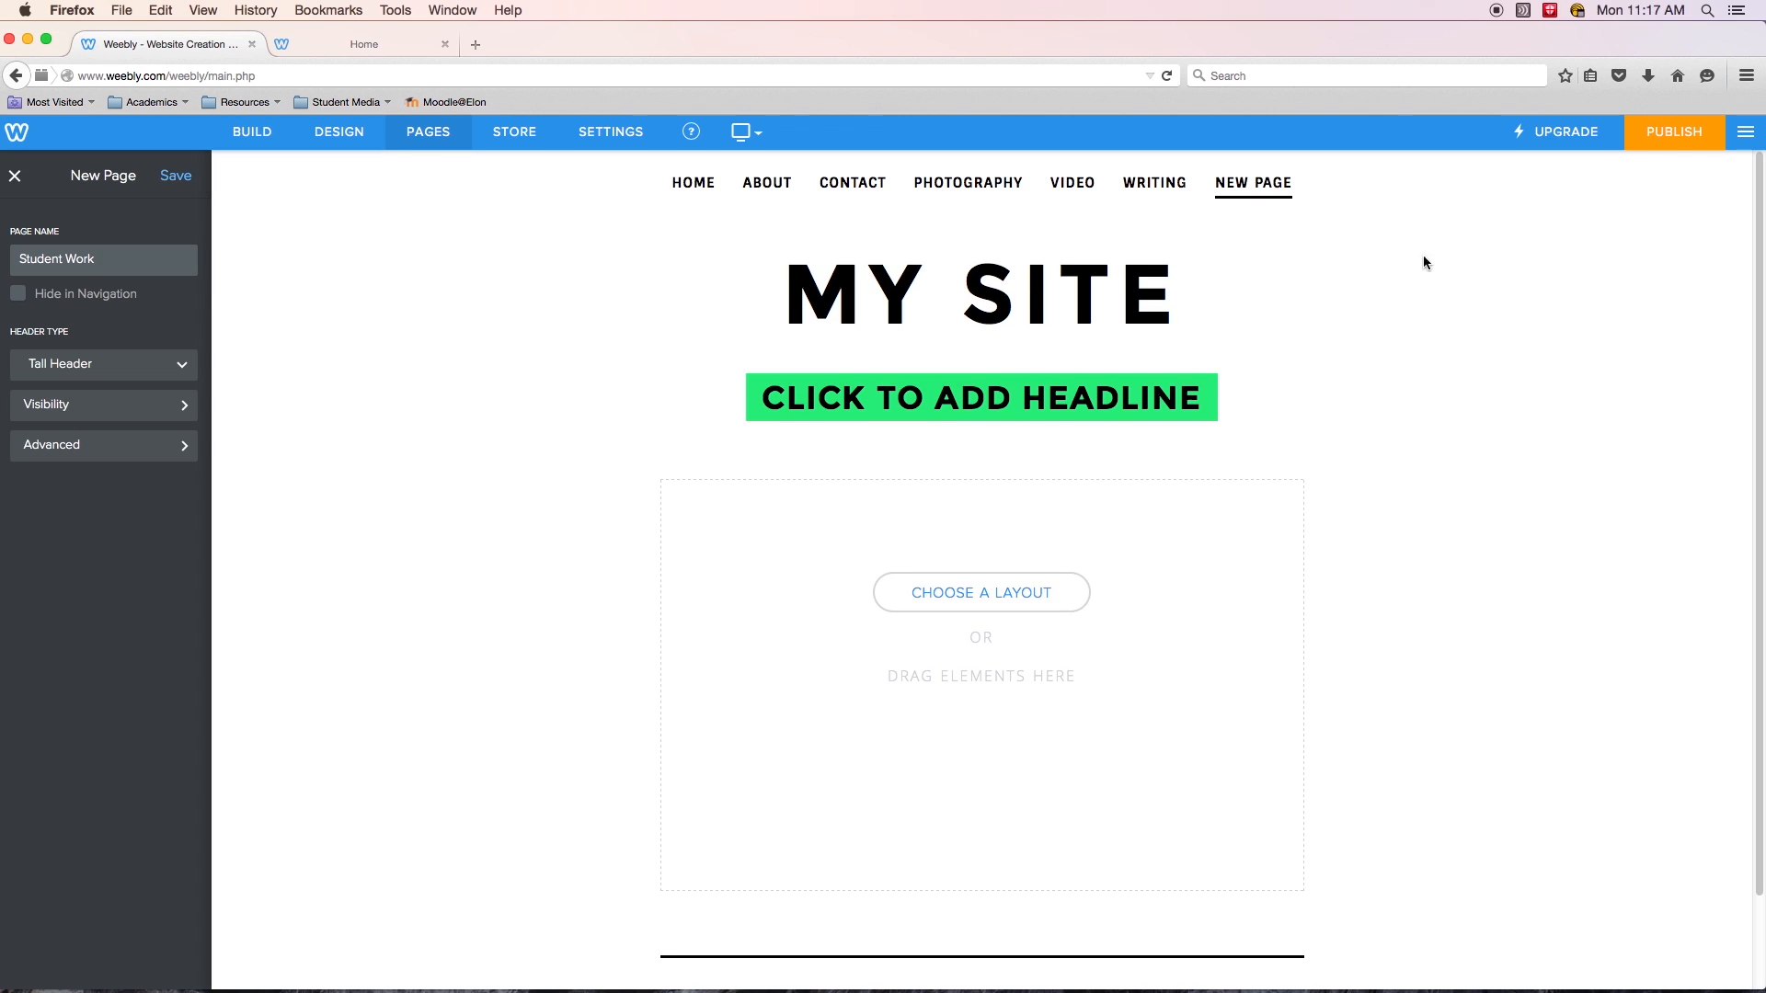
{"action": "left_click", "coordinate": [1670, 140]}
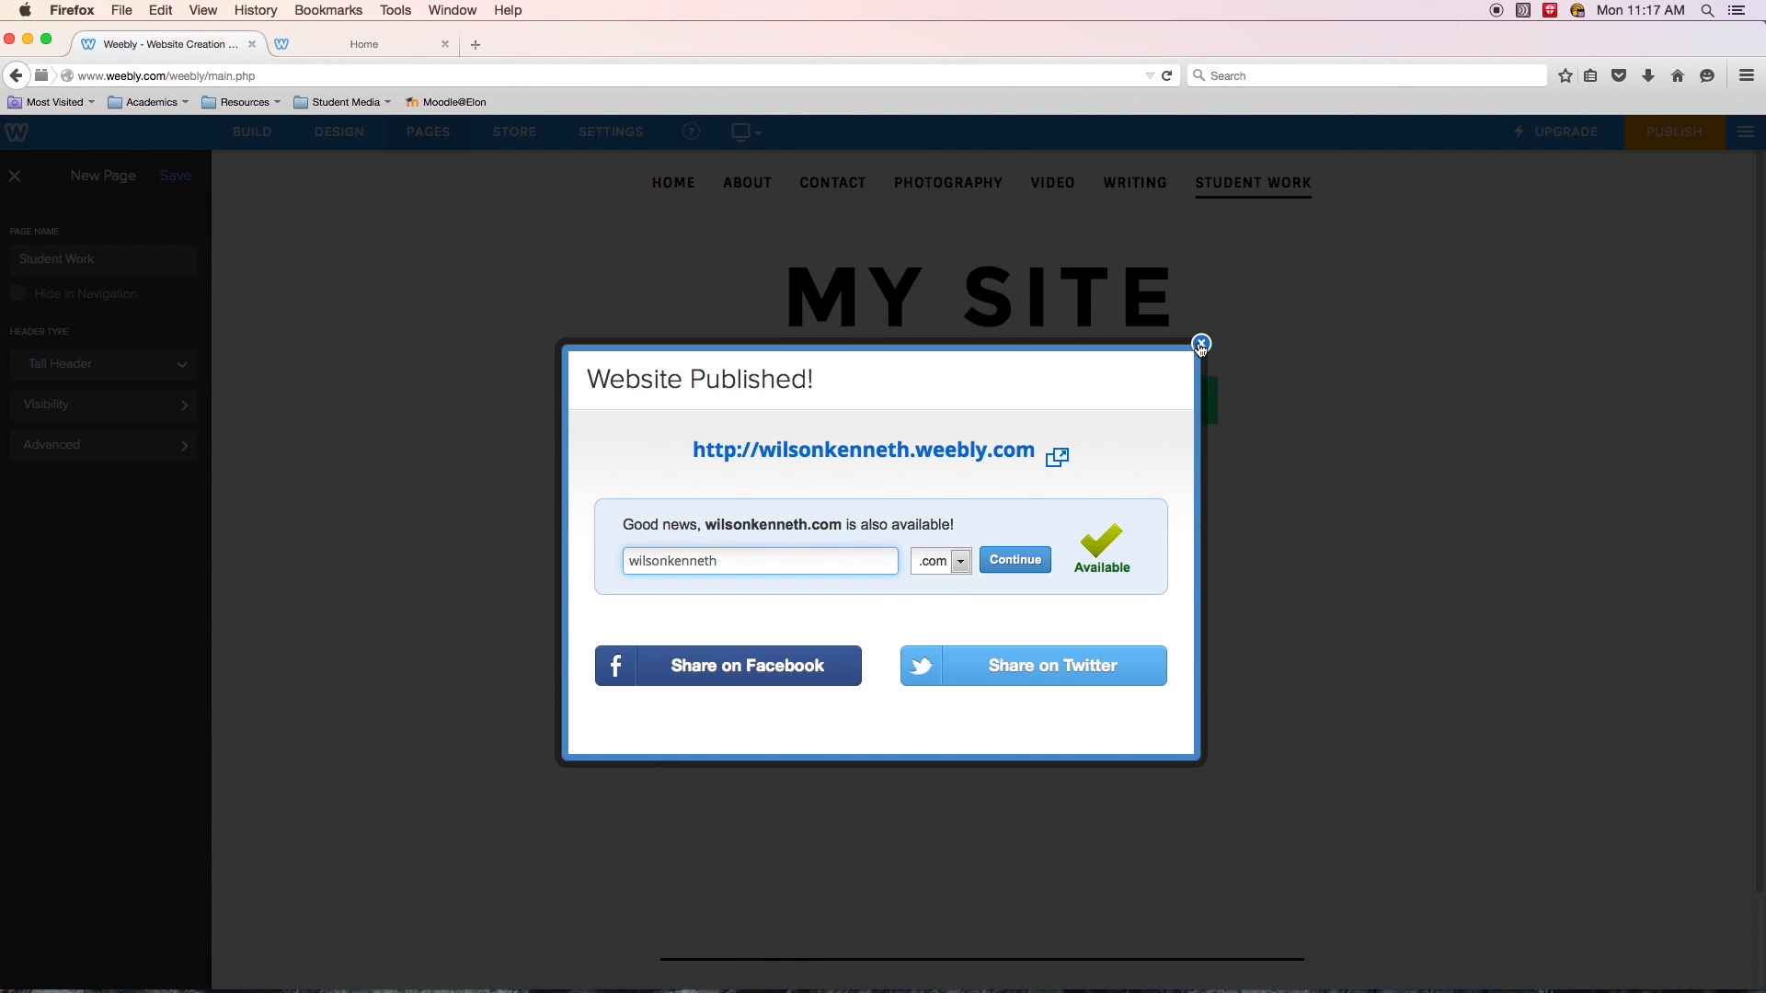
{"action": "left_click", "coordinate": [1201, 345]}
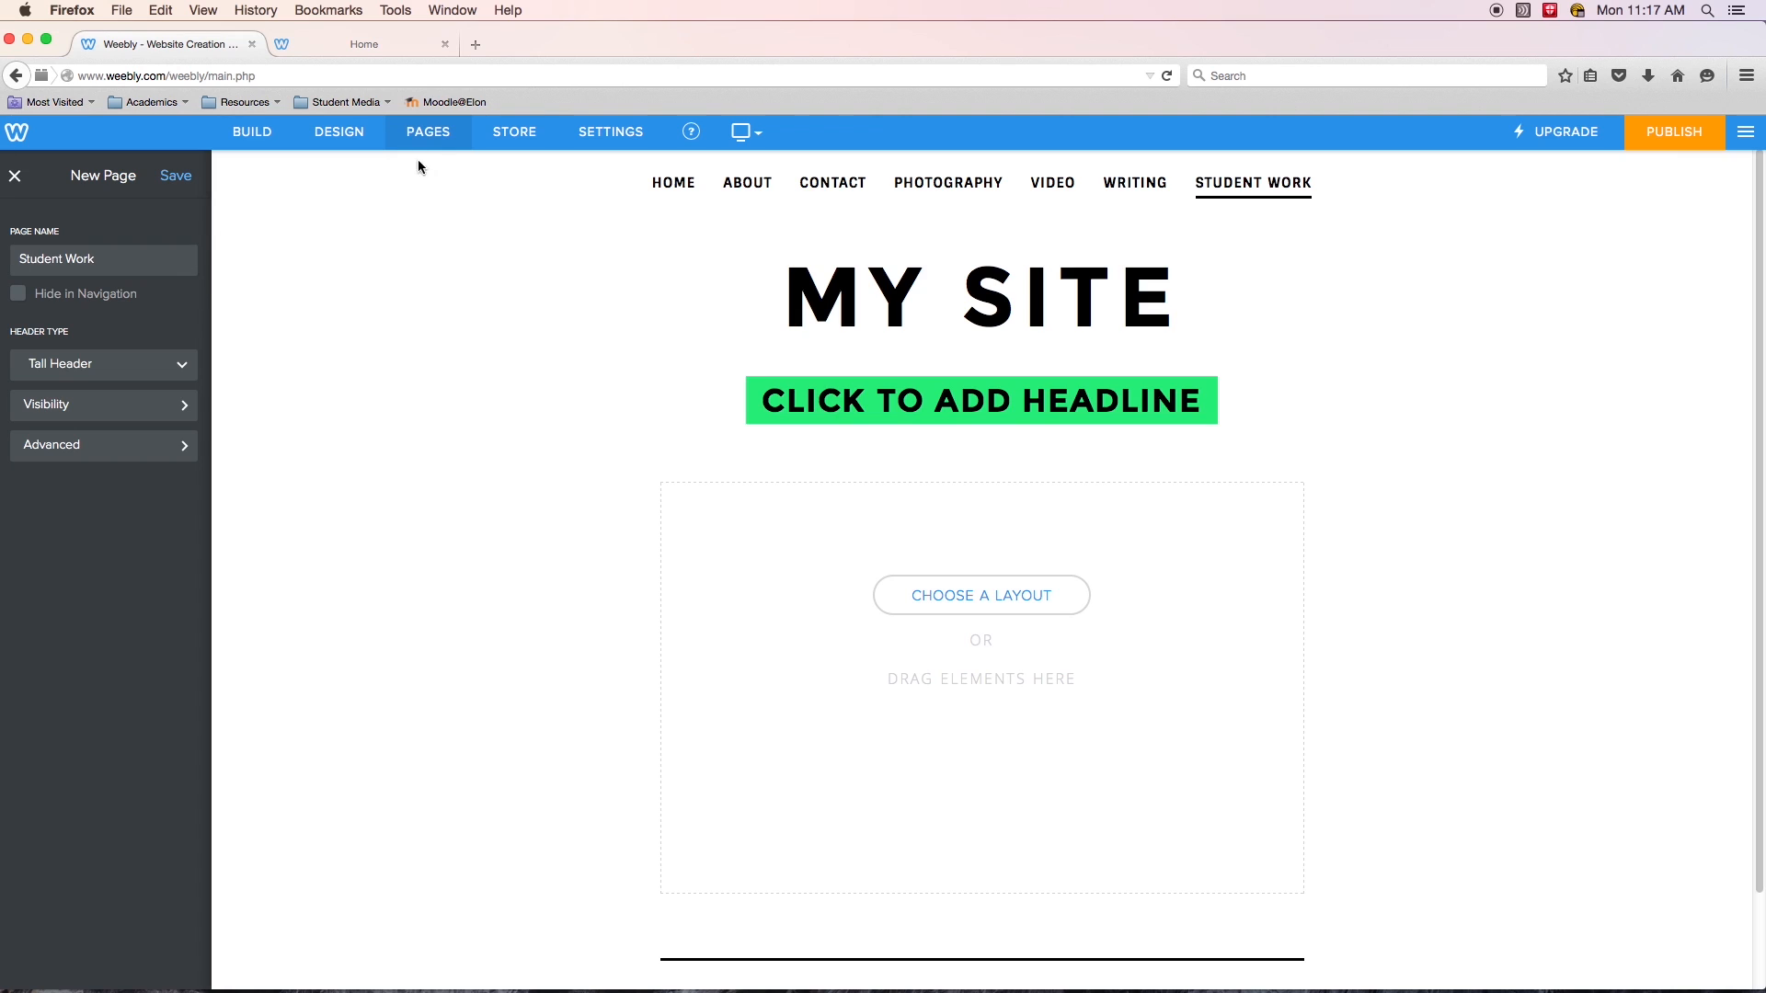
{"action": "left_click", "coordinate": [423, 134]}
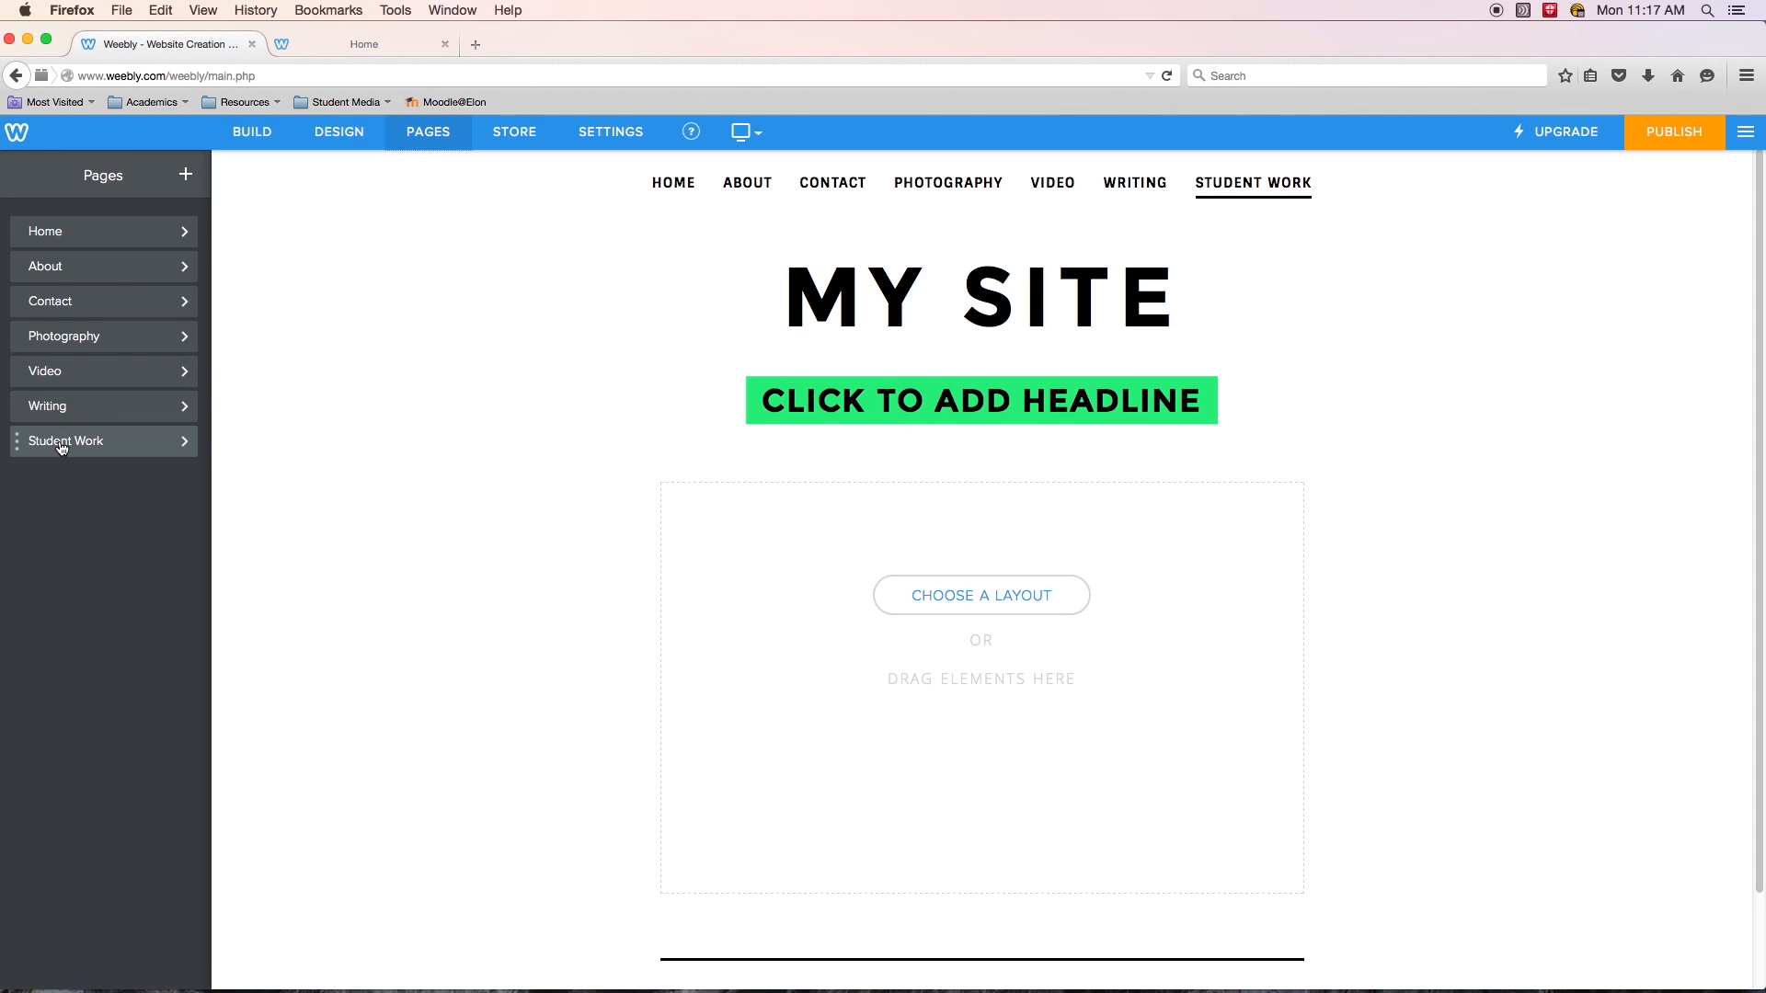
- Move Student Work below About and nest Photography and Video under it as subpages
{"action": "left_click_drag", "start_coordinate": [58, 443], "coordinate": [50, 304]}
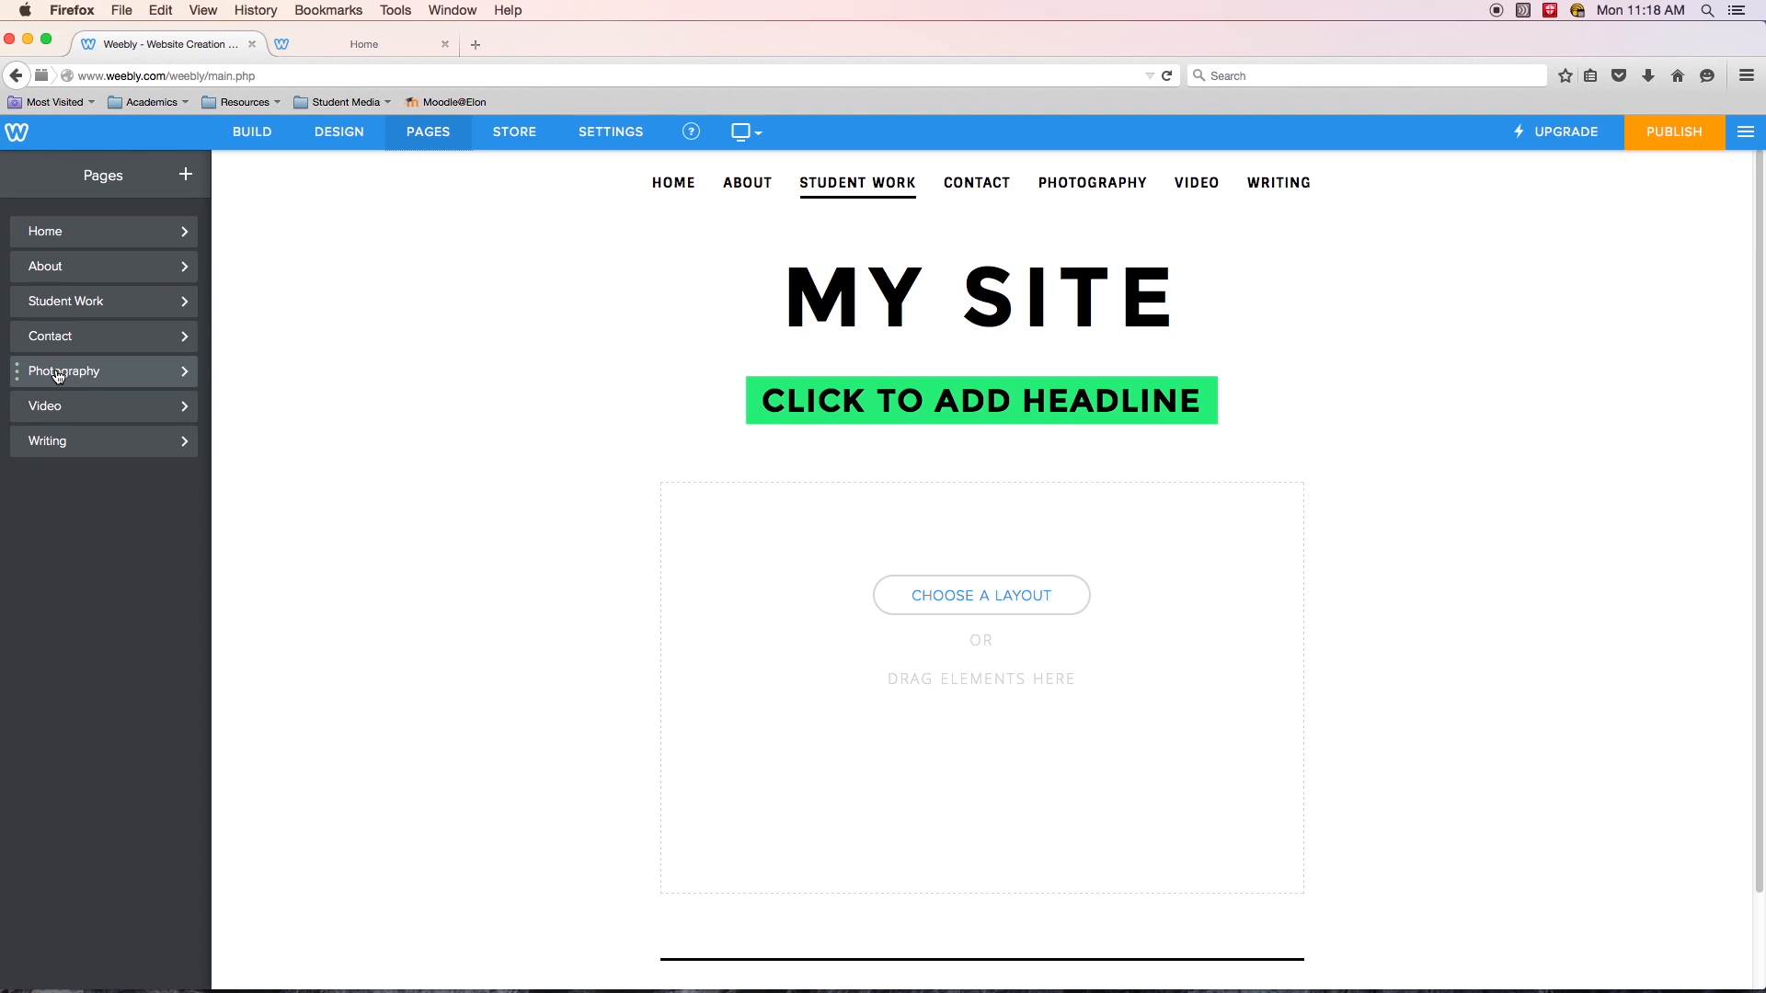
{"action": "left_click_drag", "start_coordinate": [56, 374], "coordinate": [89, 342]}
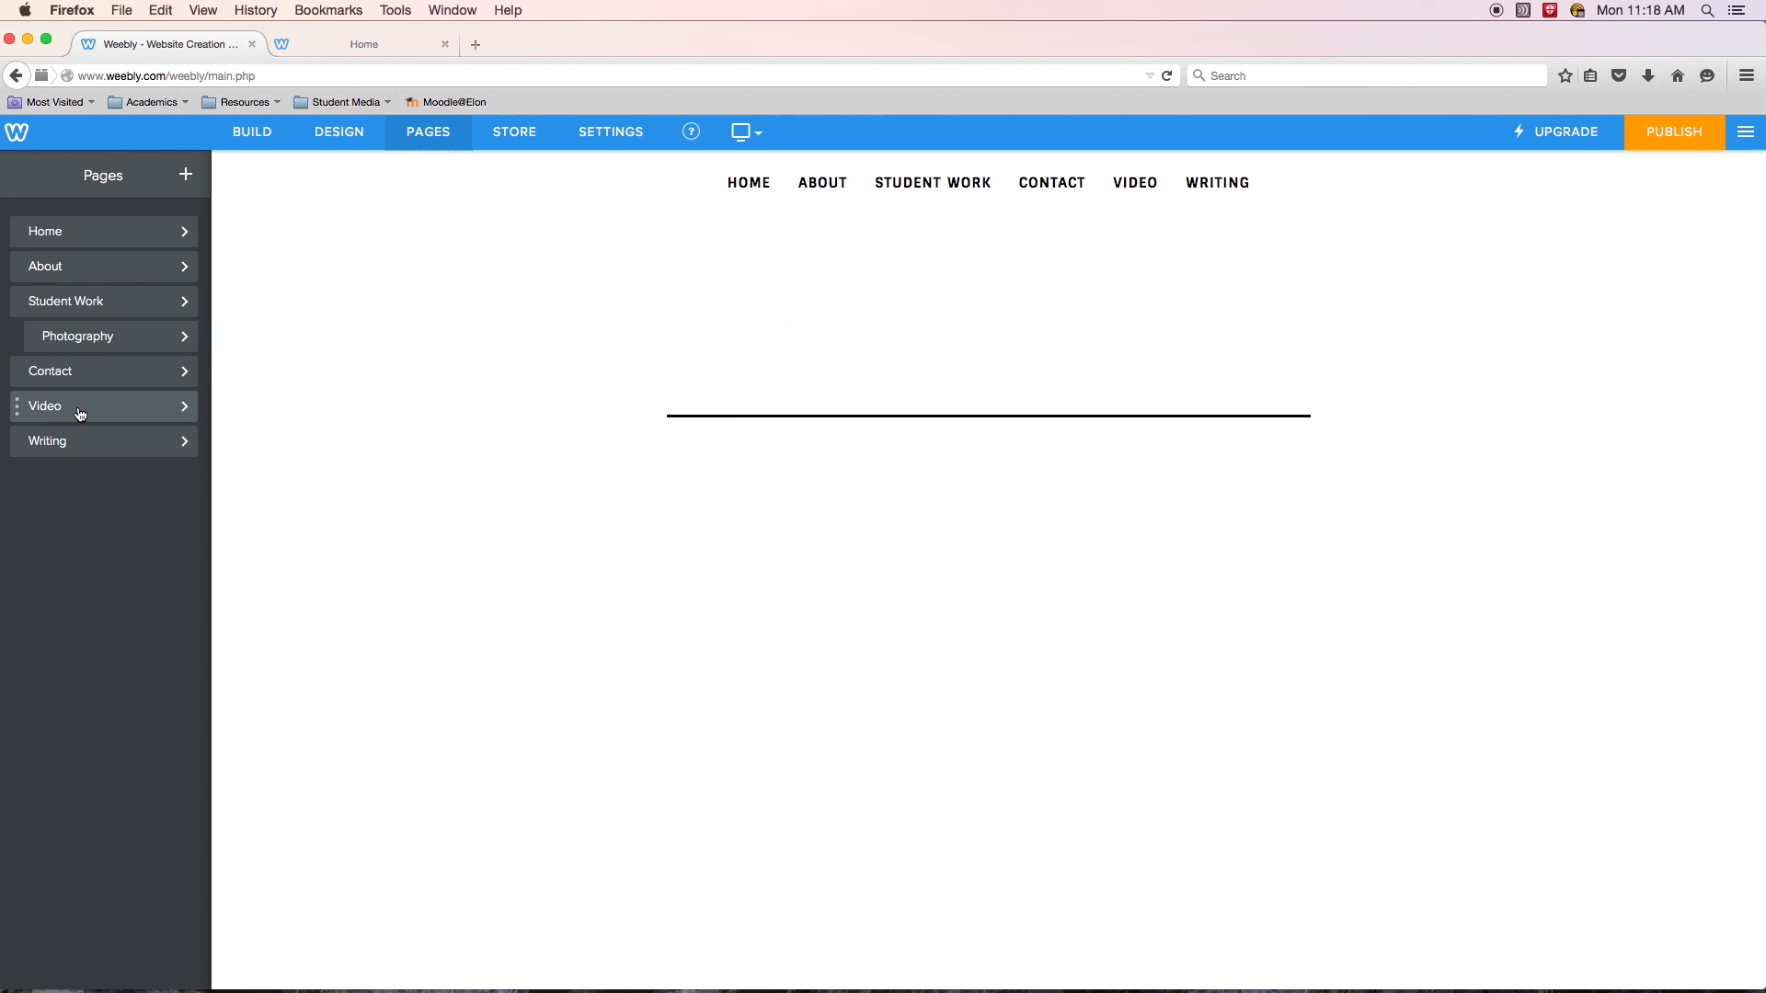
{"action": "left_click_drag", "start_coordinate": [73, 411], "coordinate": [82, 369]}
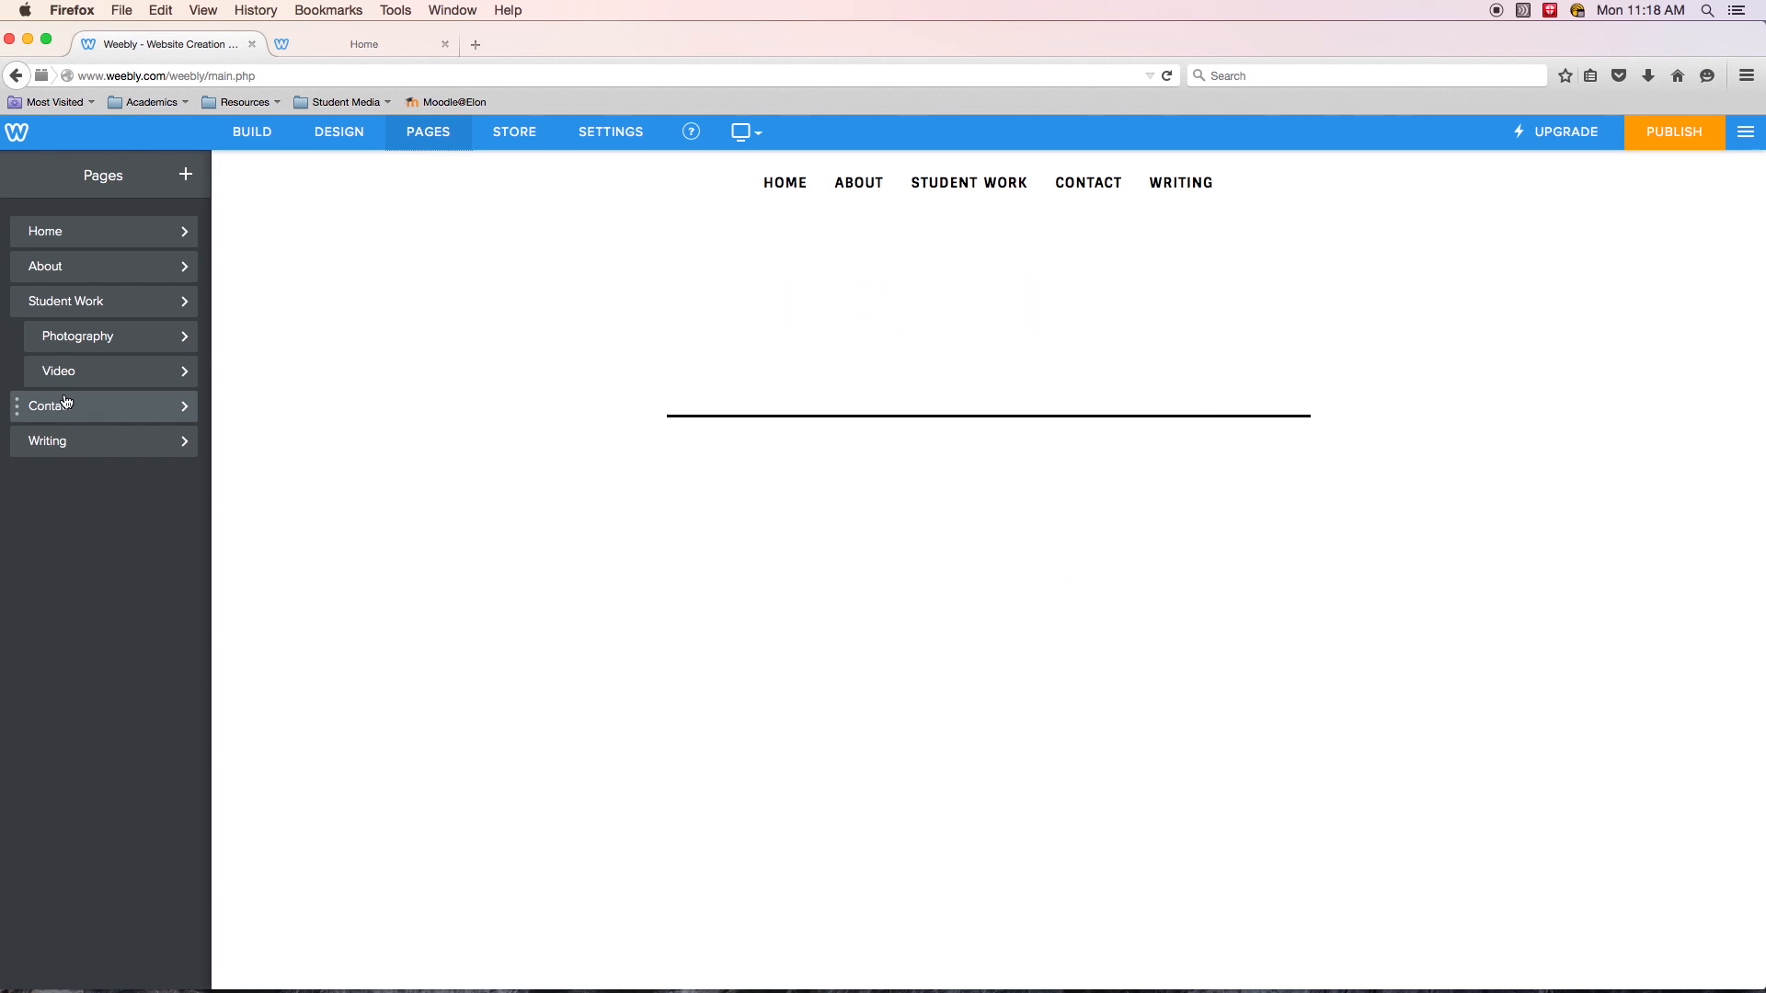
- Nest the Writing page under Student Work, between Photography and Video
{"action": "left_click", "coordinate": [77, 446]}
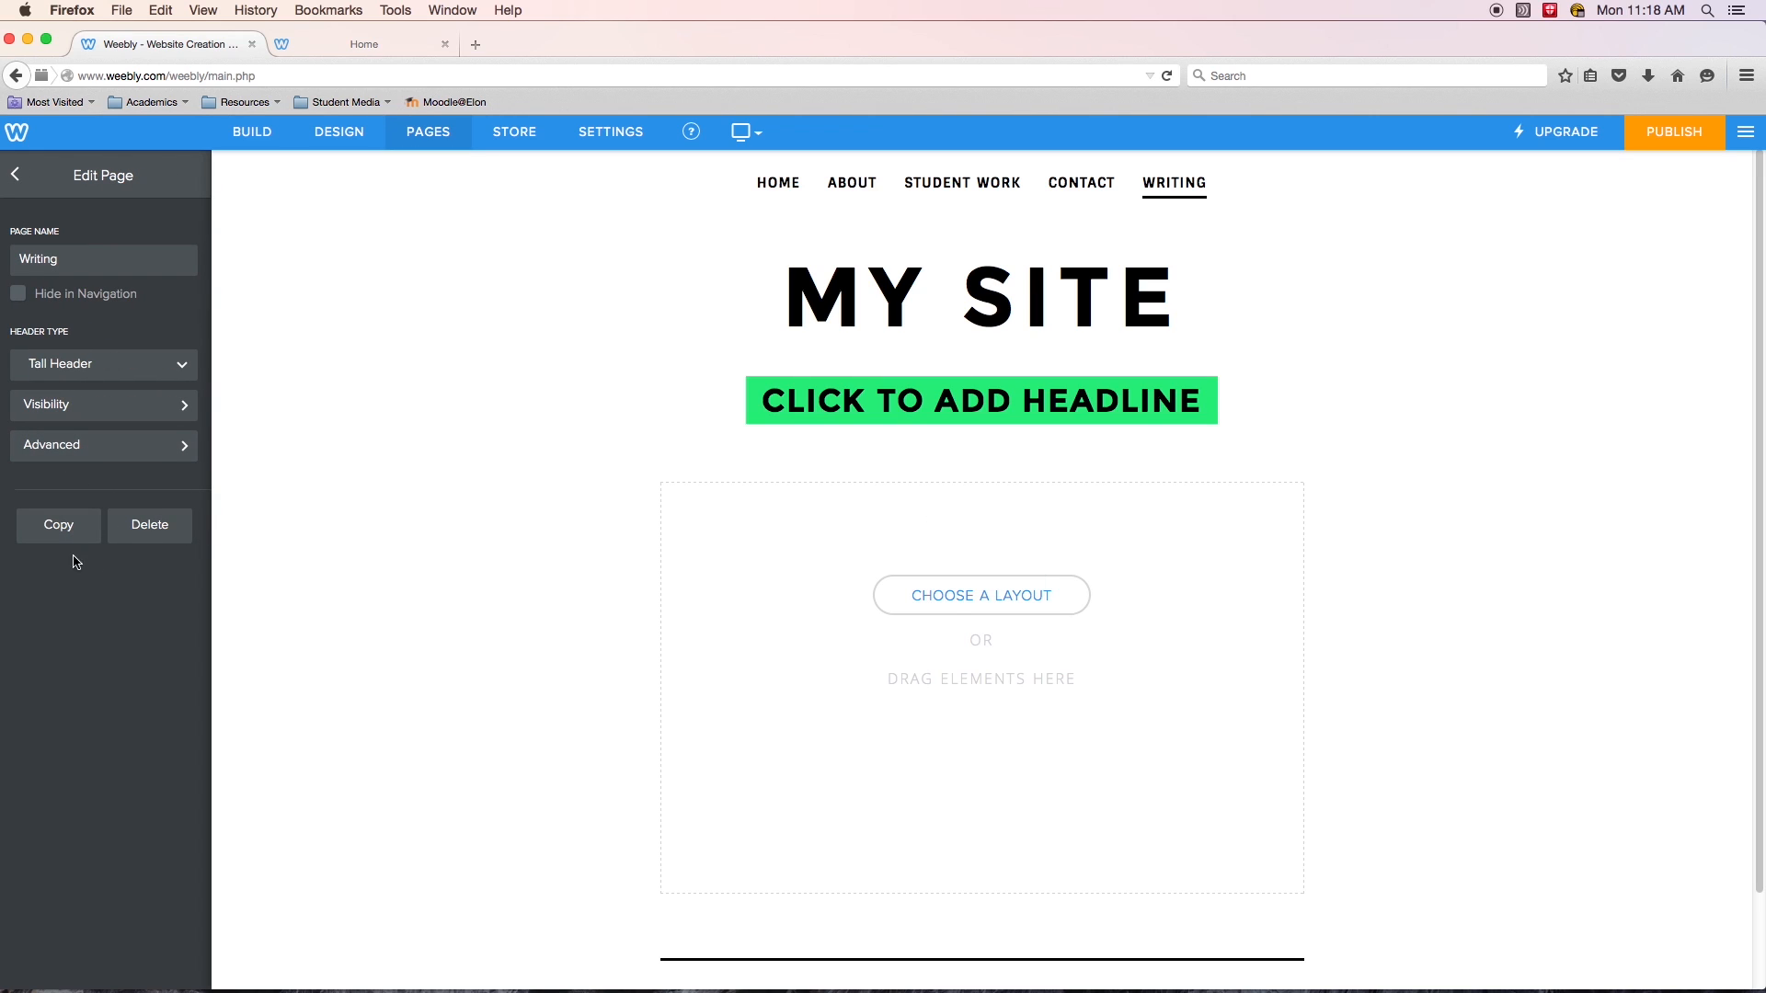
{"action": "left_click", "coordinate": [13, 174]}
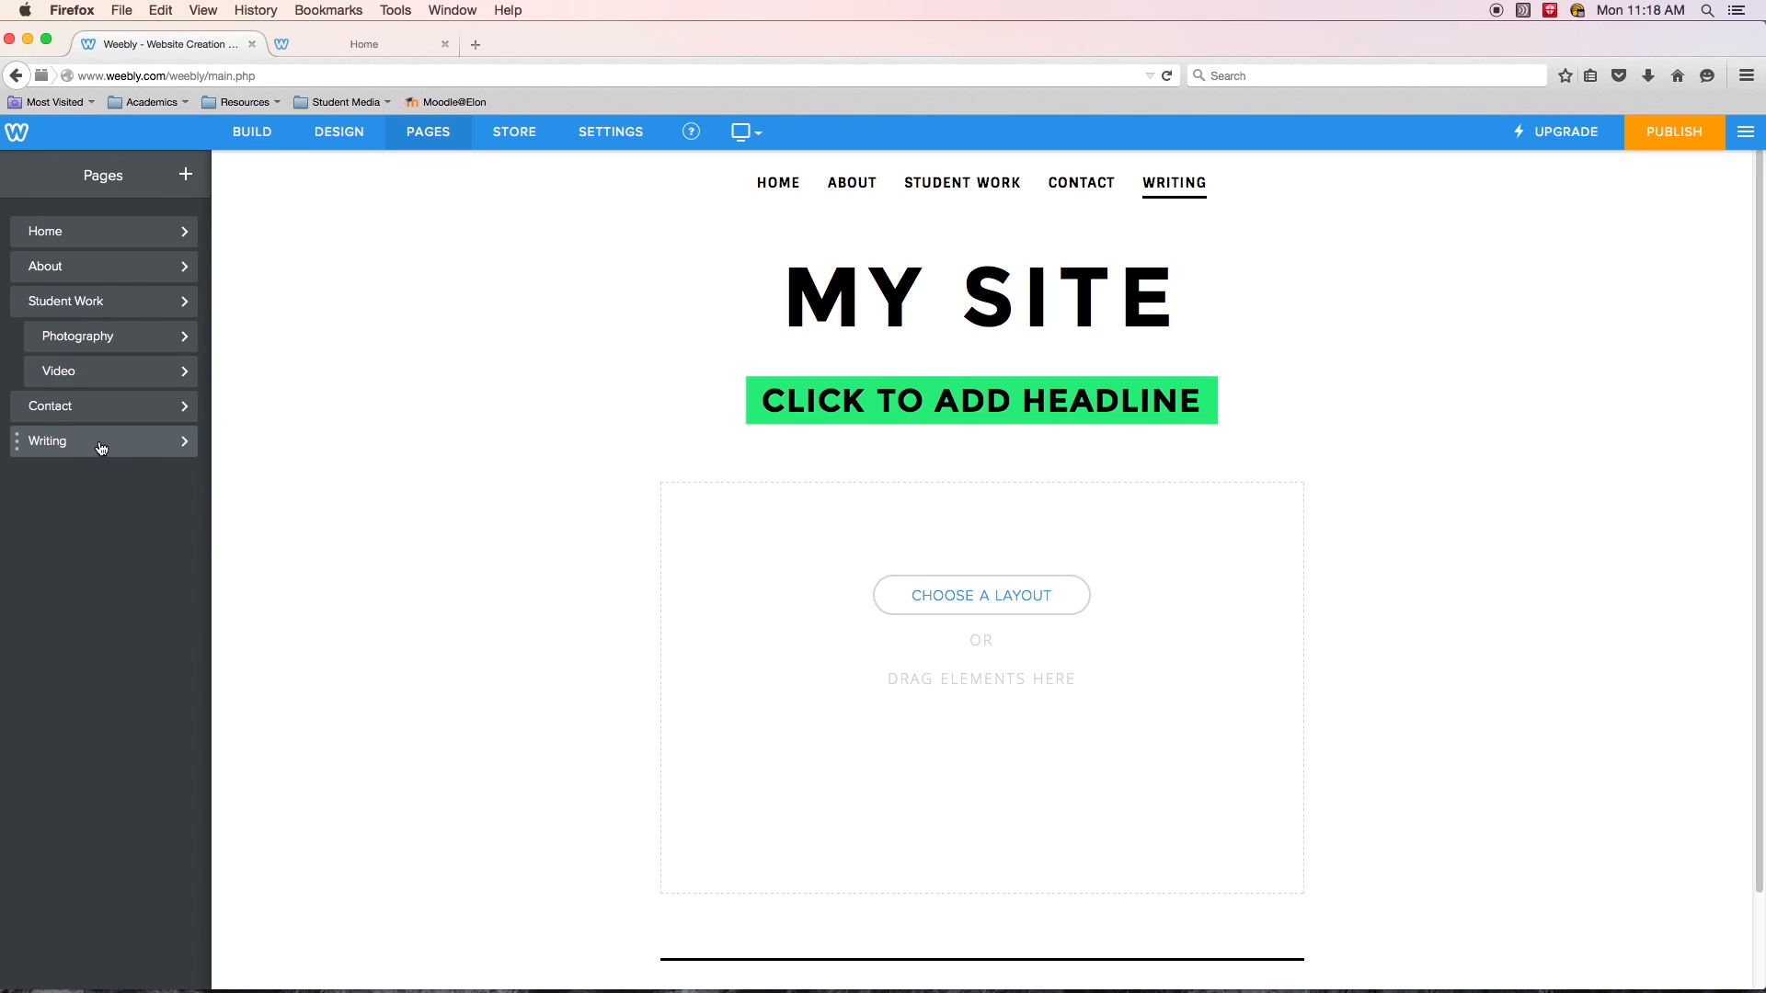
{"action": "left_click_drag", "start_coordinate": [107, 441], "coordinate": [110, 401]}
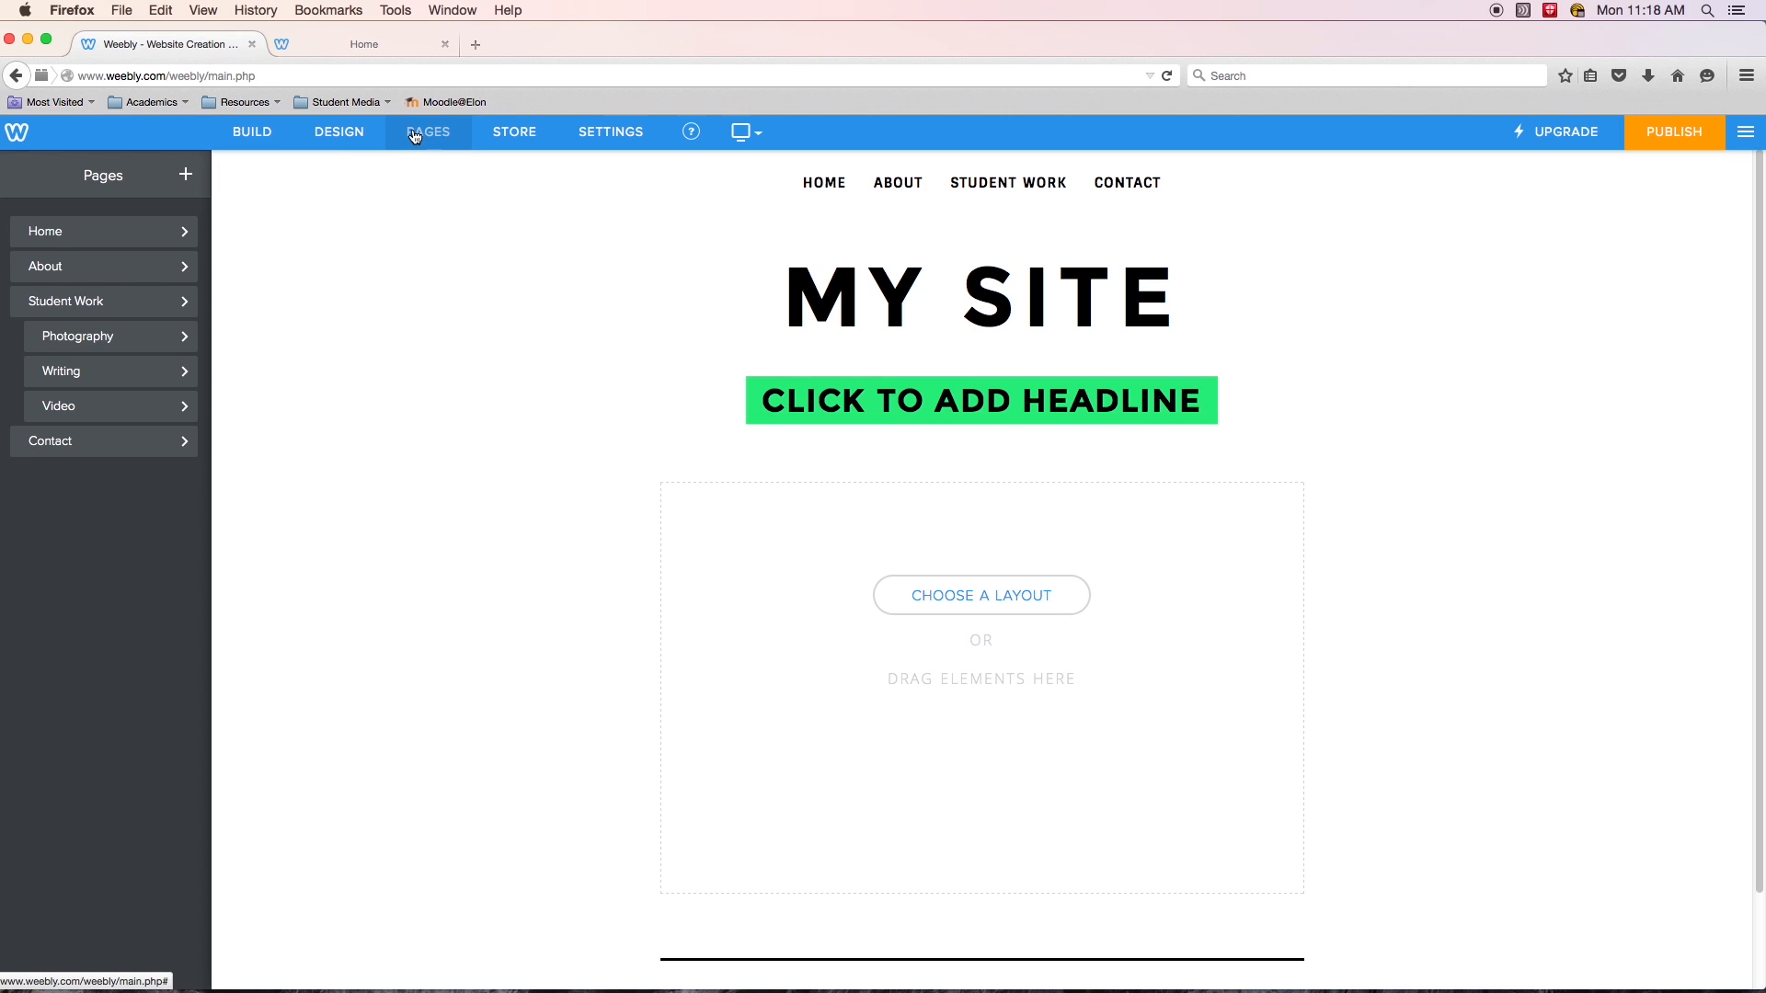
- Add a standard page named Resume, publish the site, and reopen the page list
{"action": "left_click", "coordinate": [185, 175]}
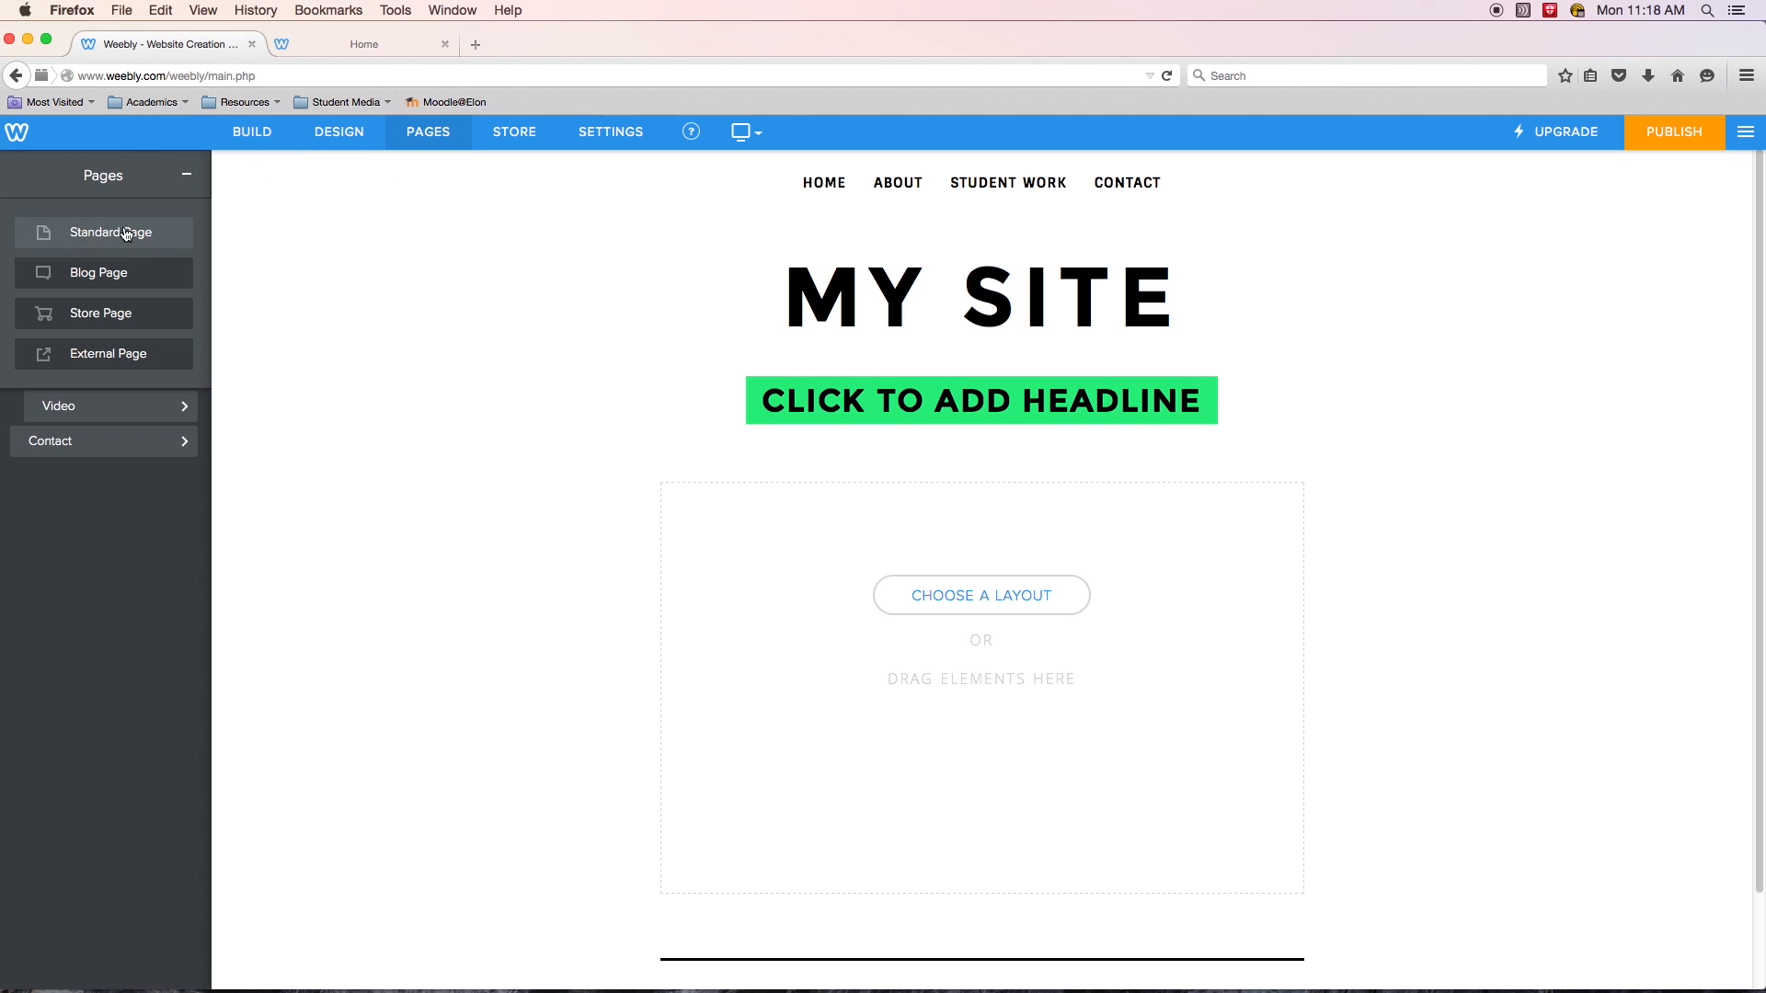
{"action": "left_click", "coordinate": [83, 230]}
{"action": "type", "text": "Resume"}
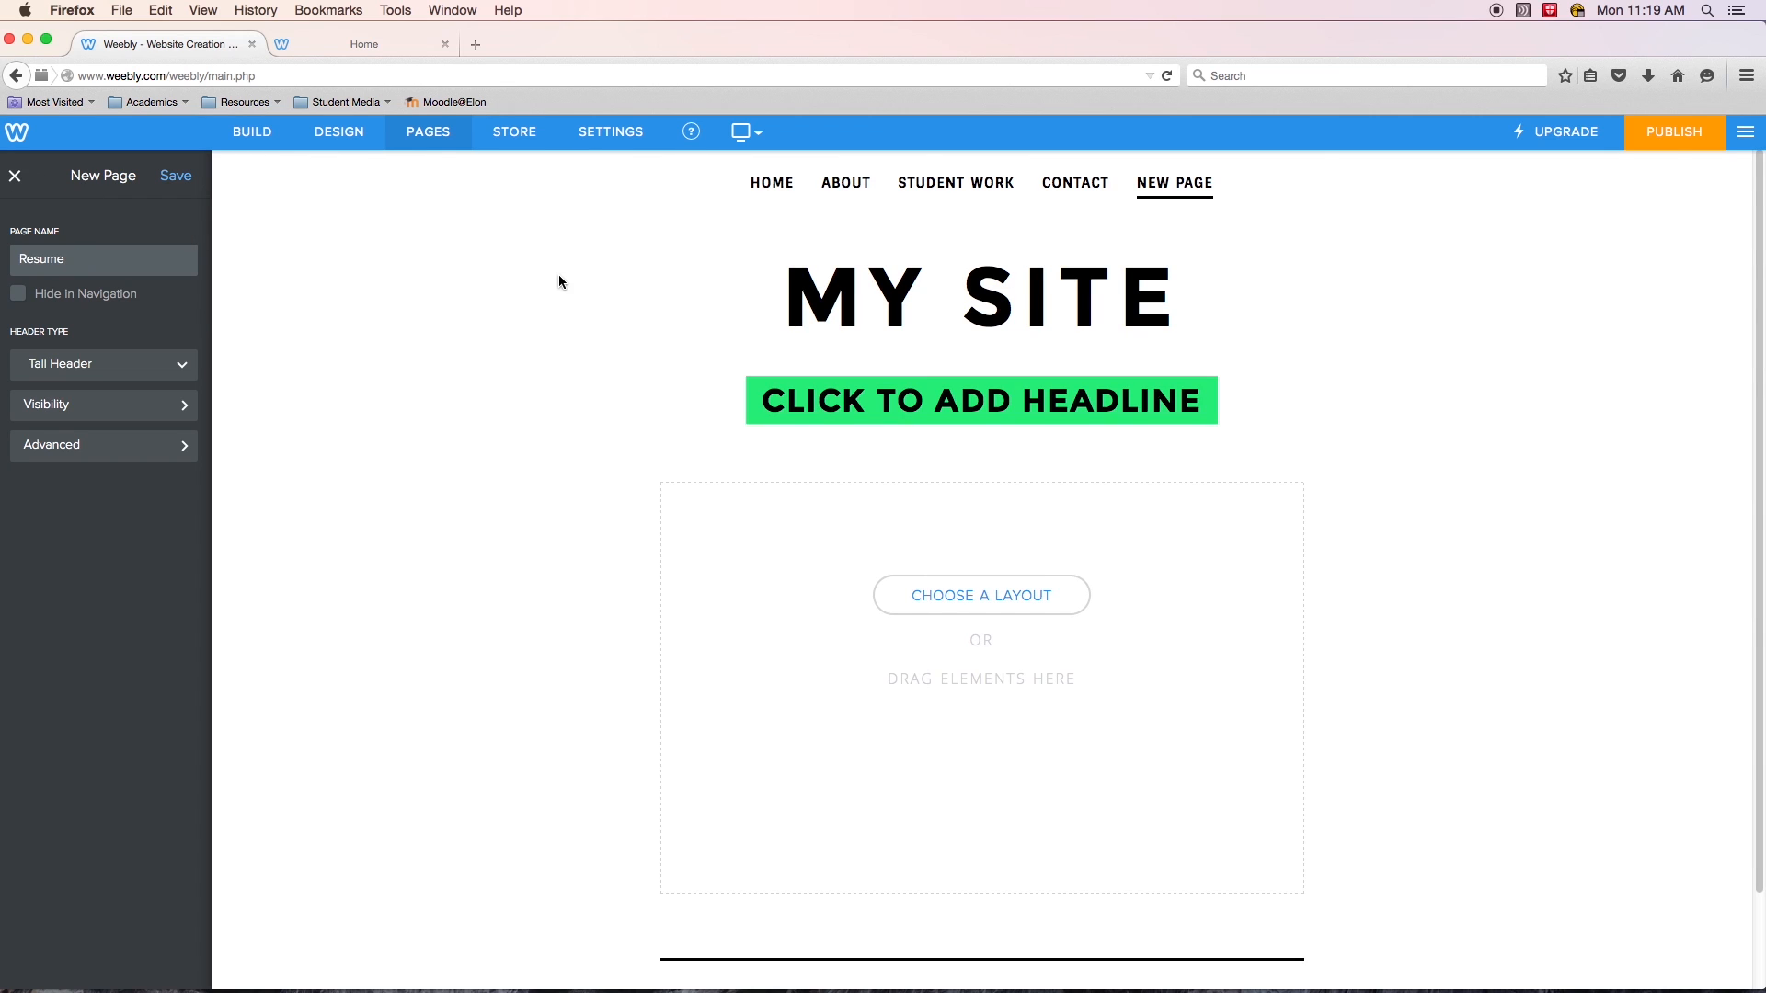
{"action": "left_click", "coordinate": [1679, 140]}
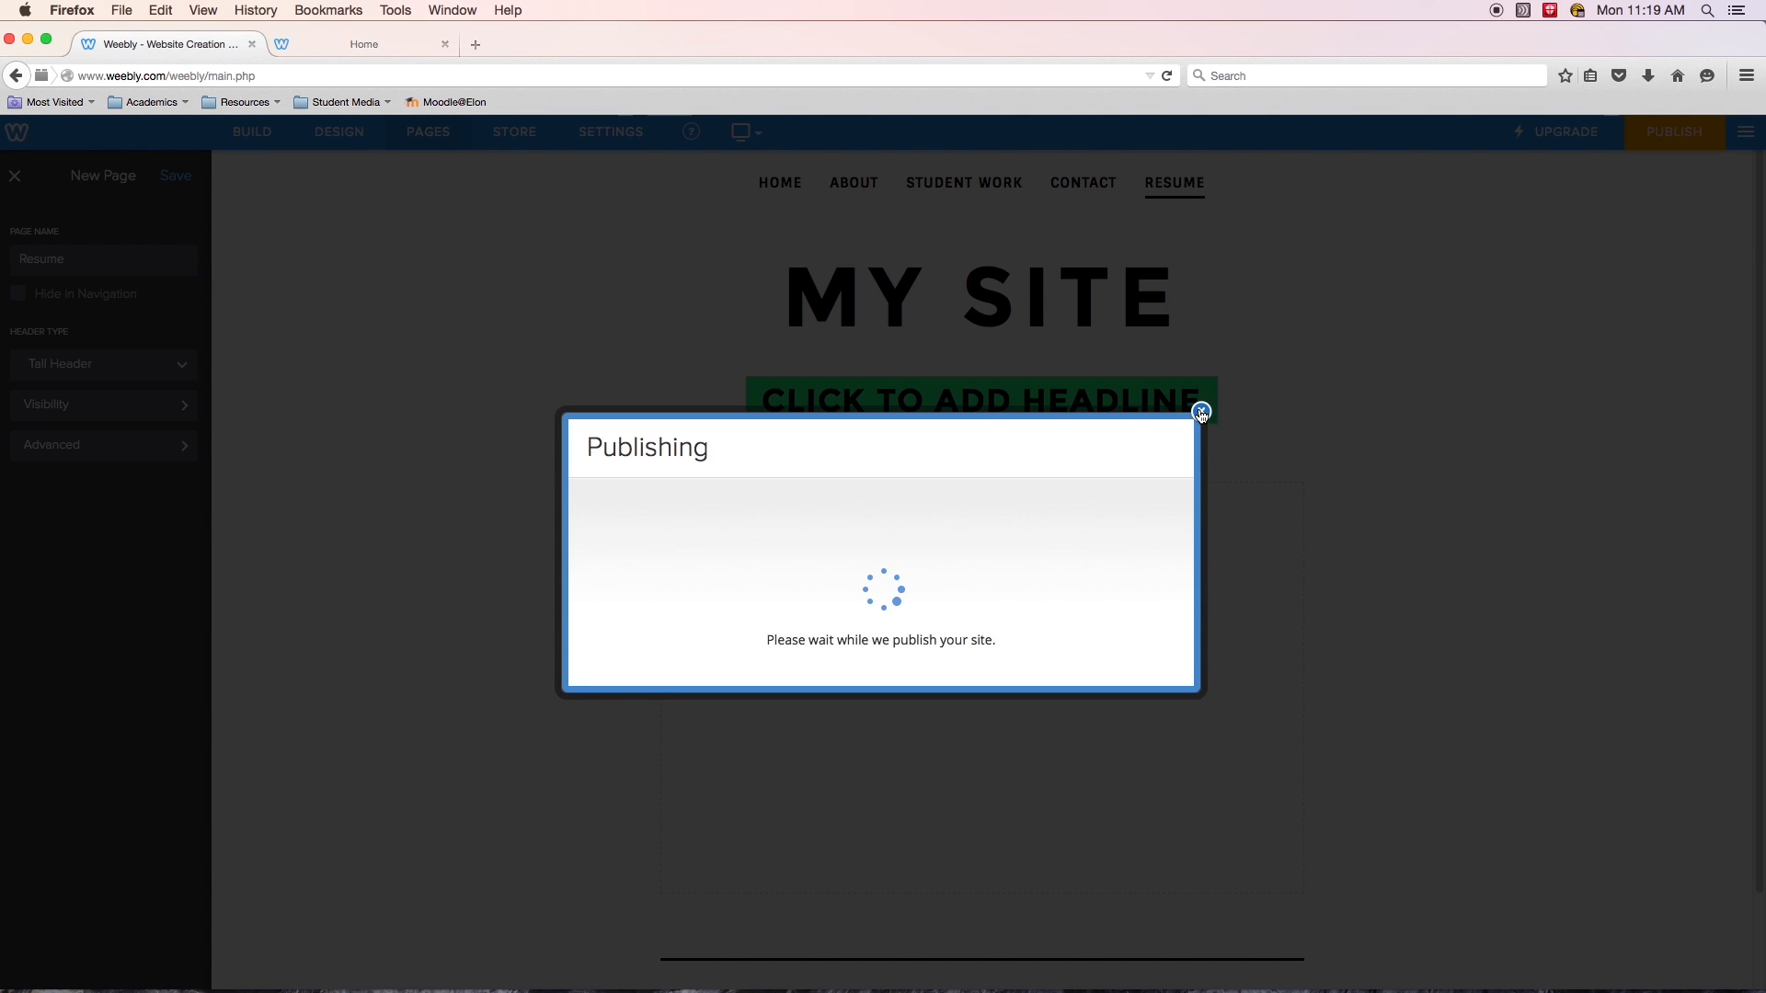
{"action": "left_click", "coordinate": [1203, 345]}
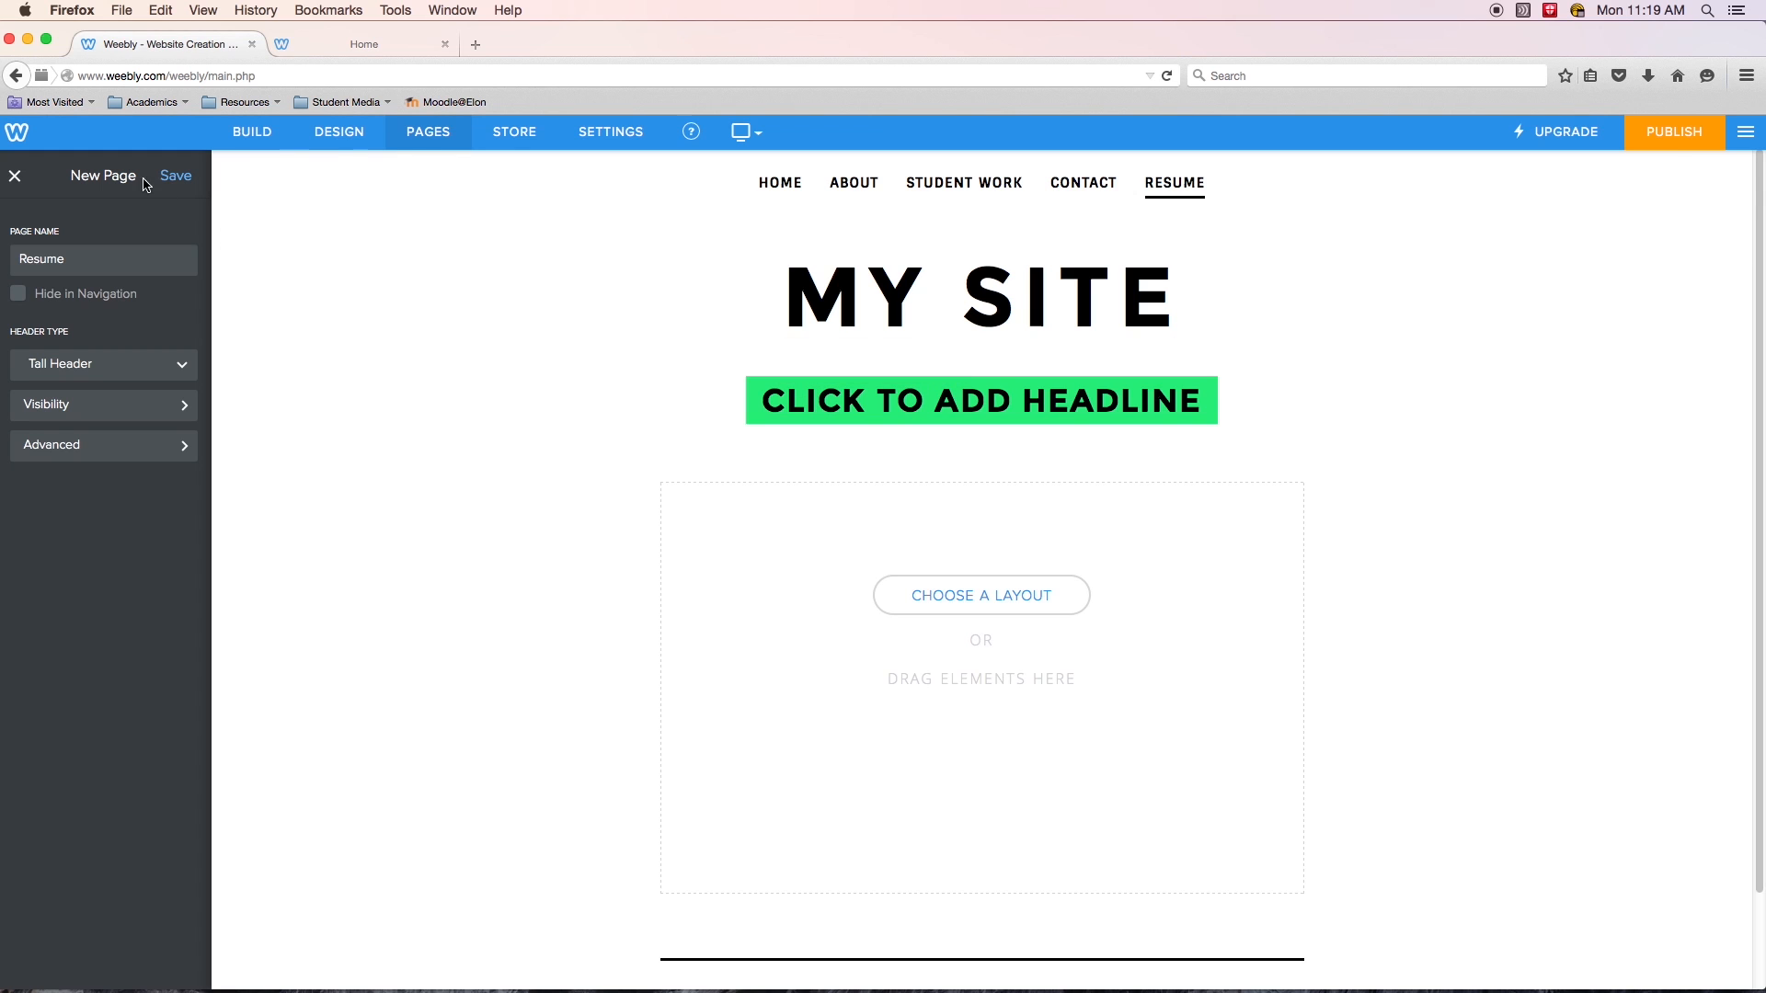
{"action": "left_click", "coordinate": [429, 136]}
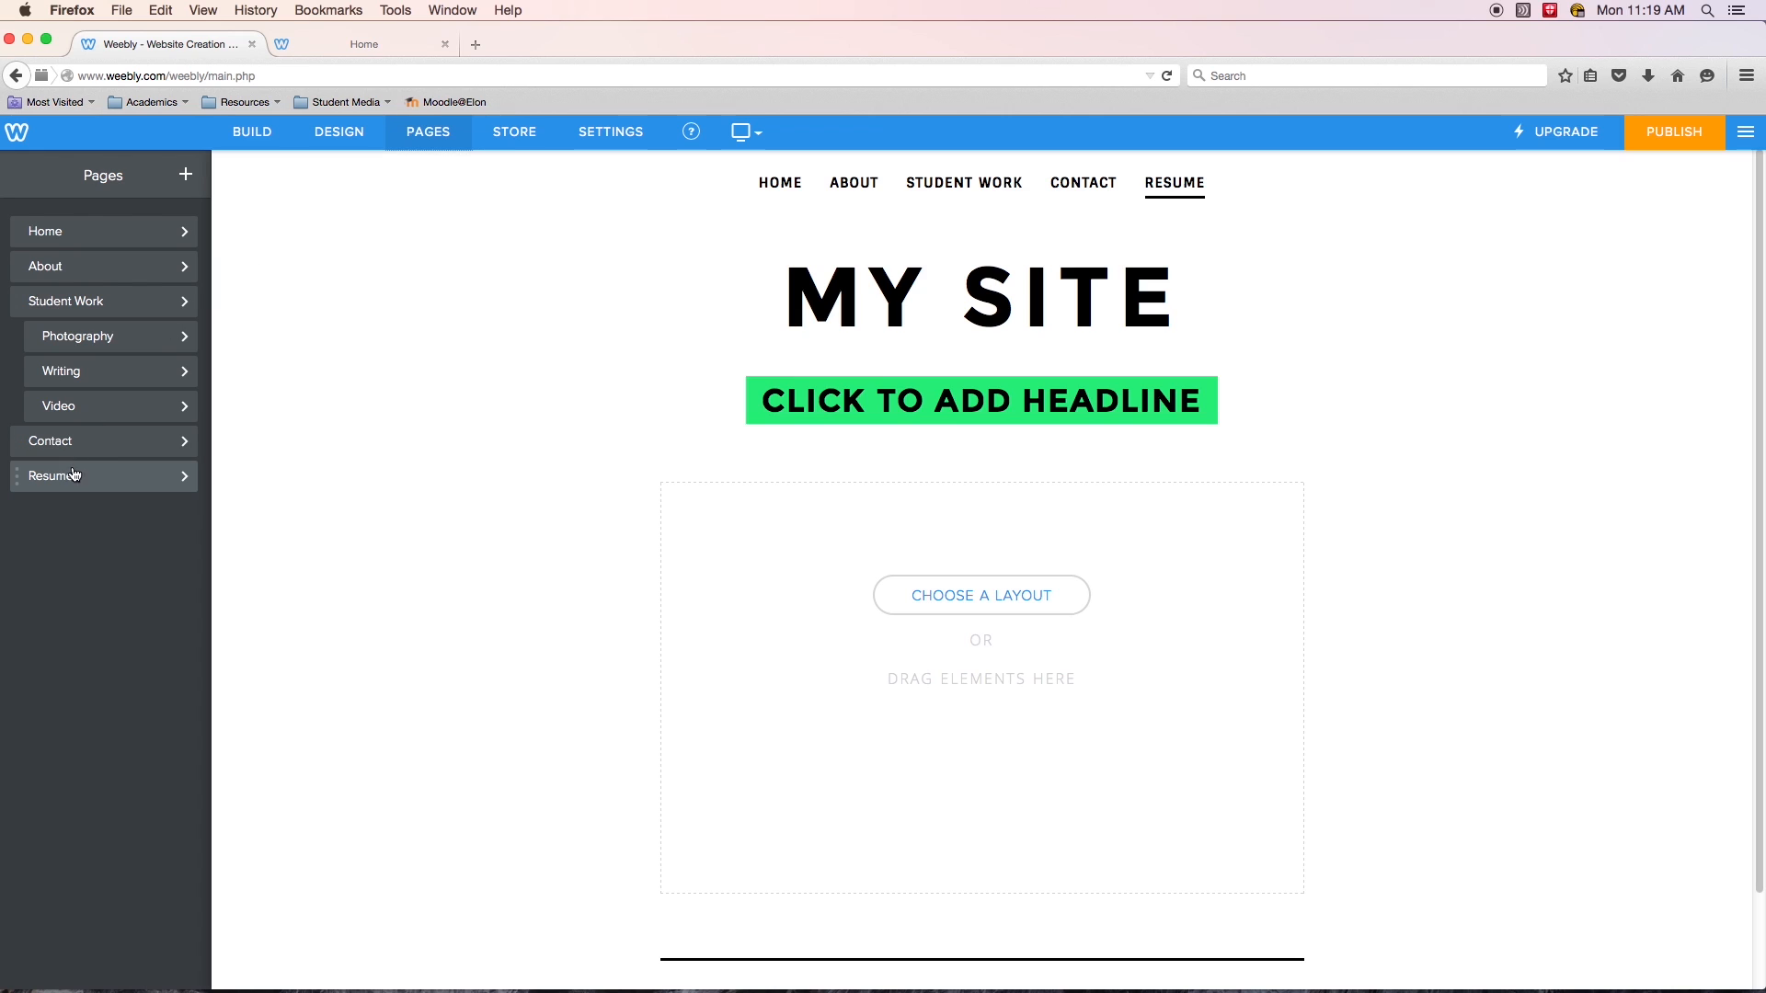
- Move the Resume page between About and Student Work and publish the site
{"action": "left_click_drag", "start_coordinate": [57, 485], "coordinate": [35, 302]}
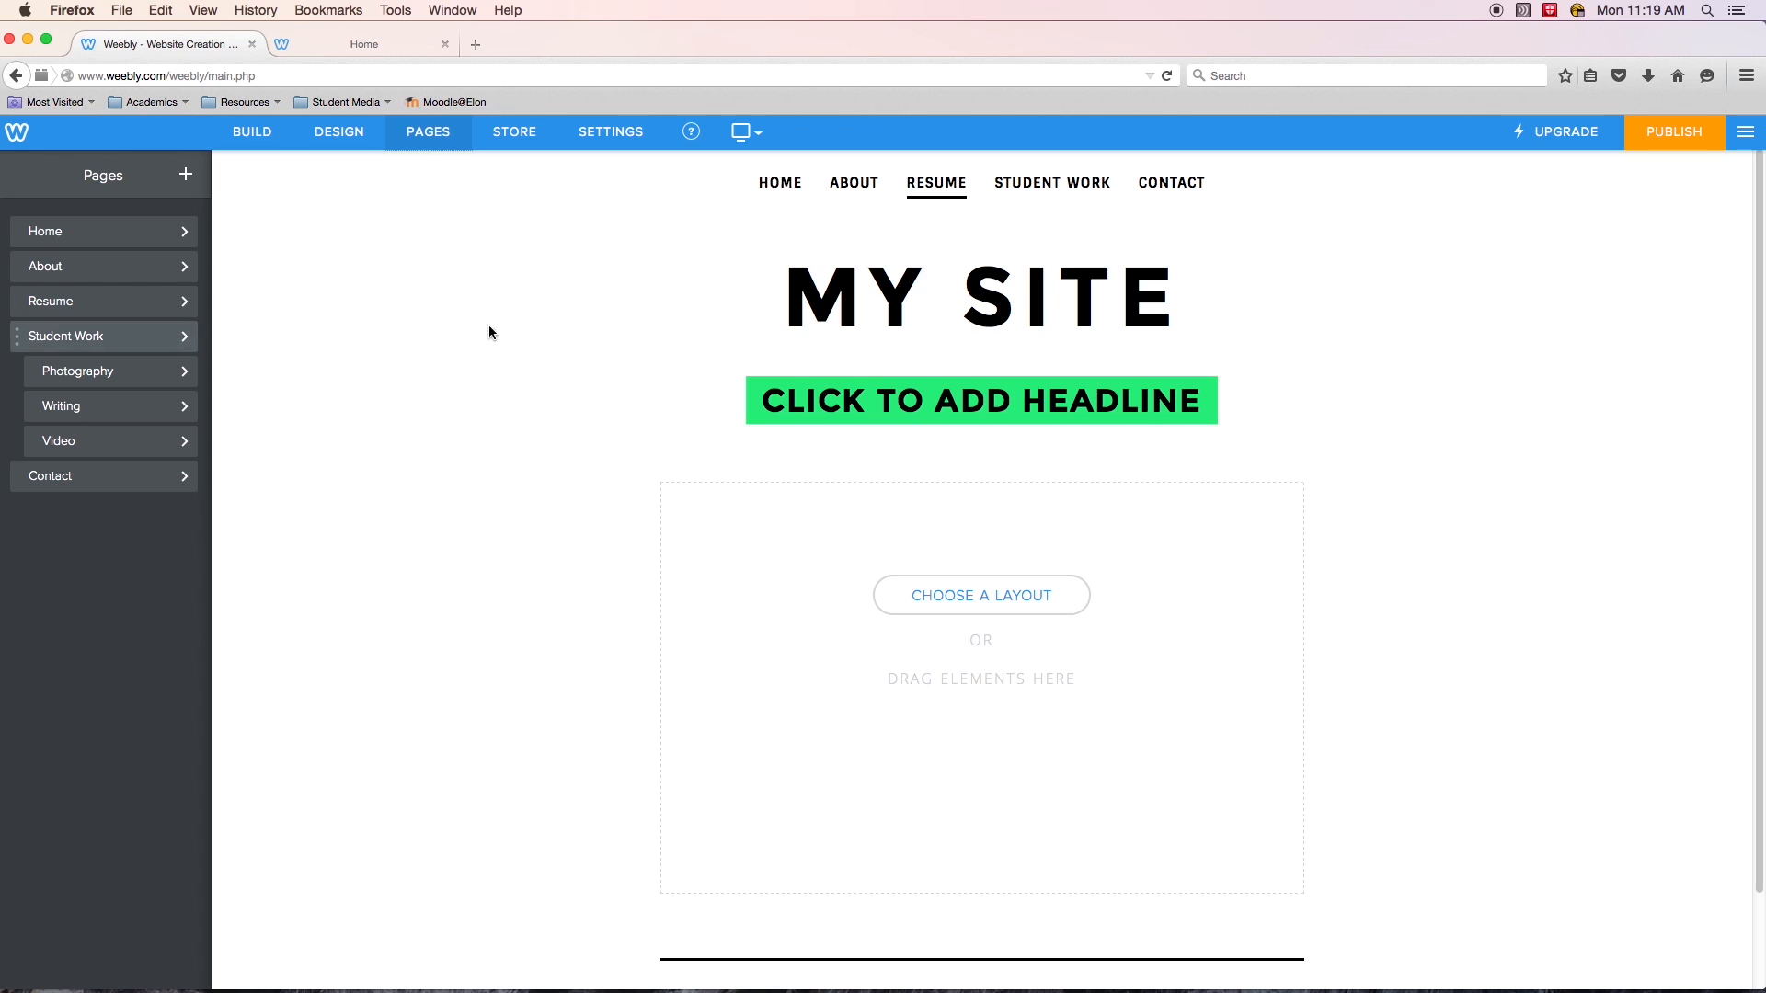
{"action": "left_click", "coordinate": [1672, 132]}
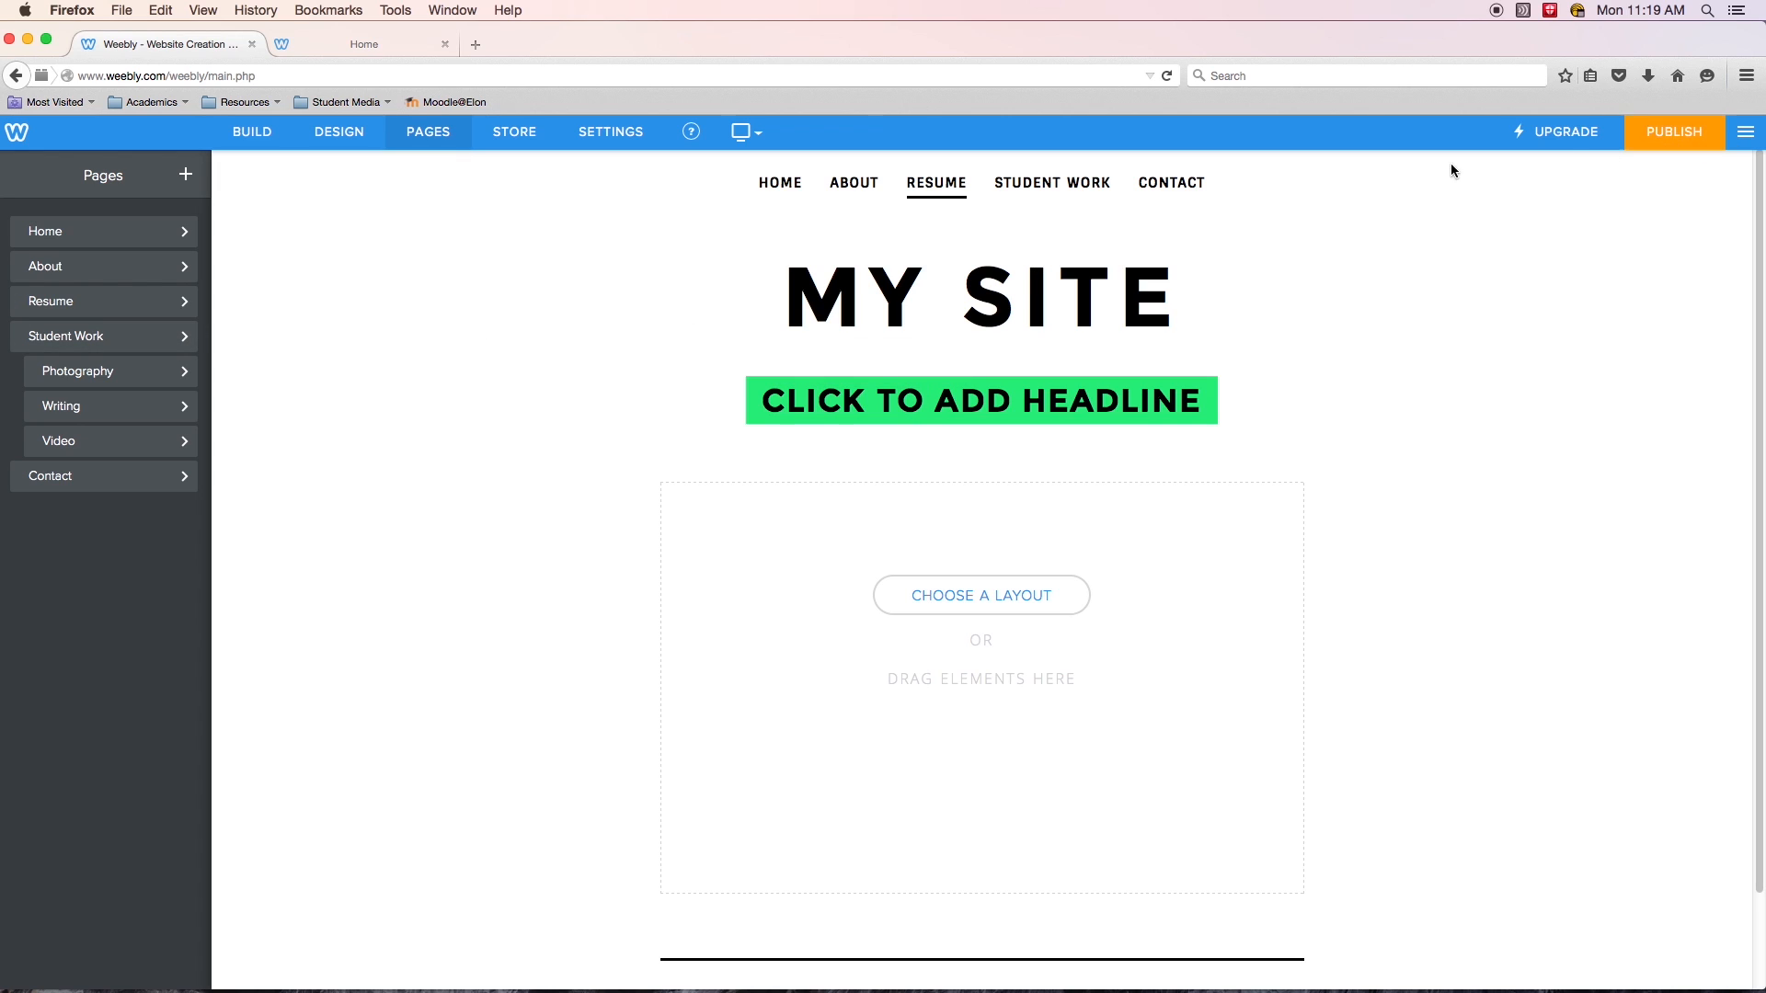
- Open the published site's address in a new tab, view it, and return to the editor
{"action": "left_click", "coordinate": [446, 44]}
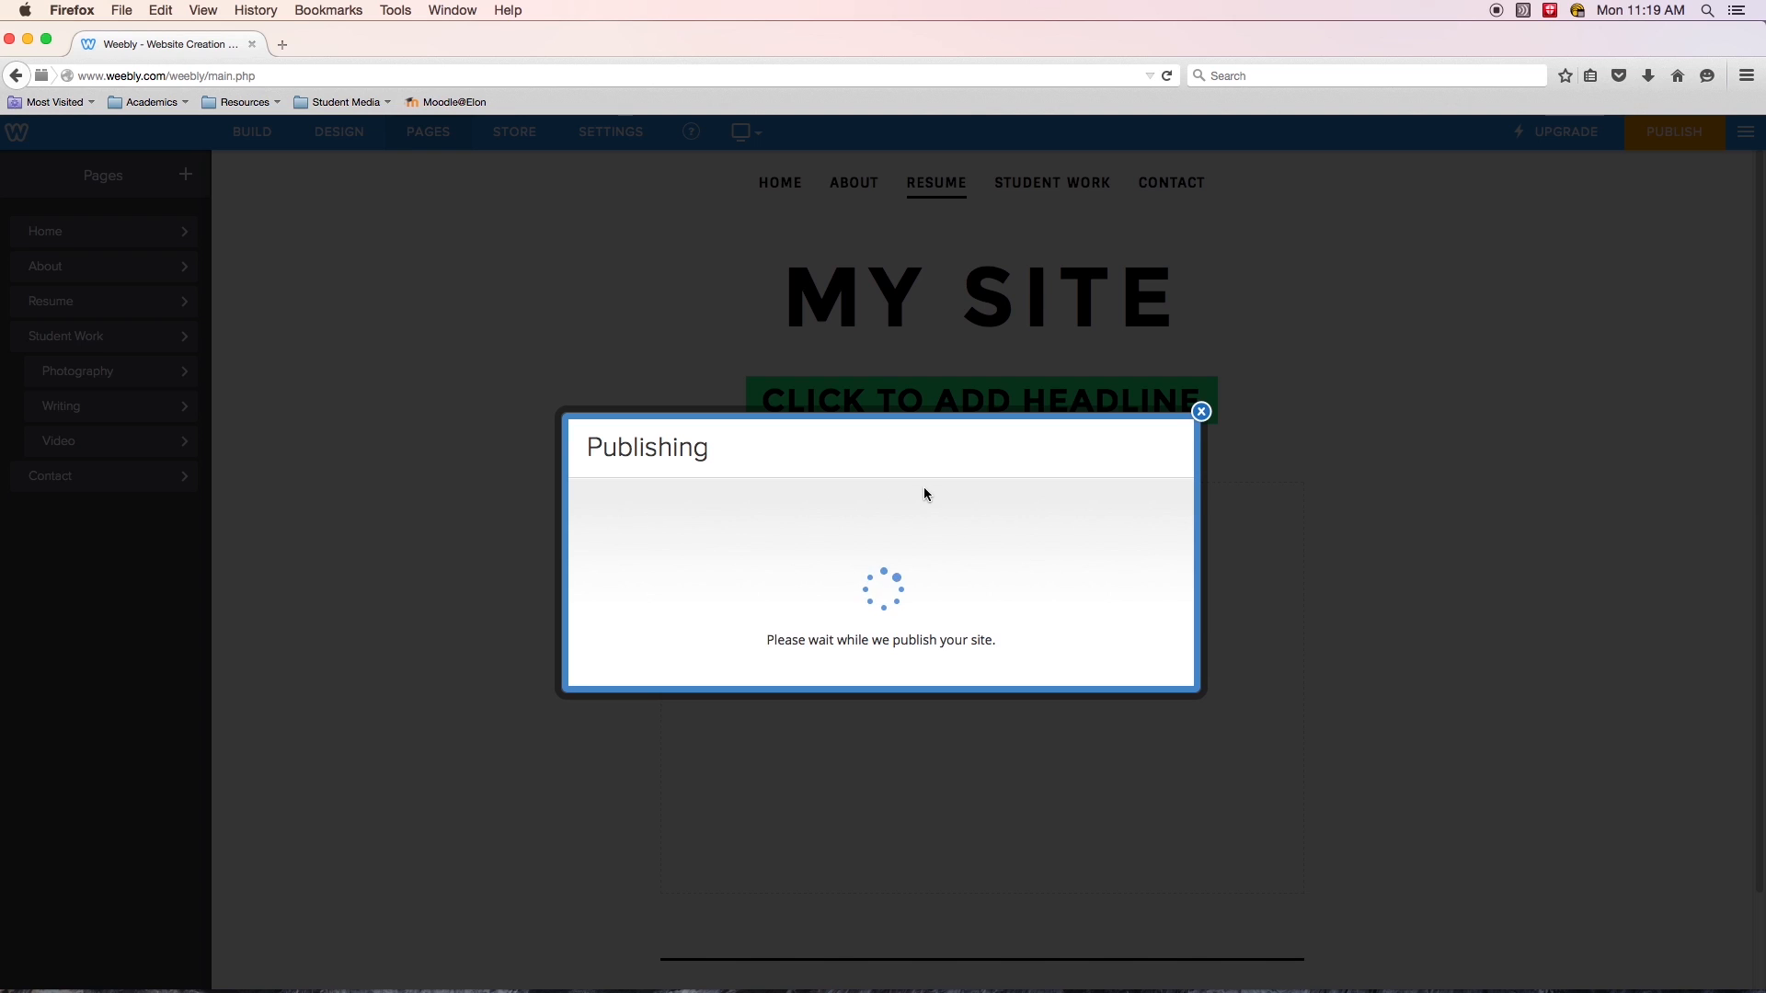
{"action": "right_click", "coordinate": [911, 454]}
{"action": "left_click", "coordinate": [957, 462]}
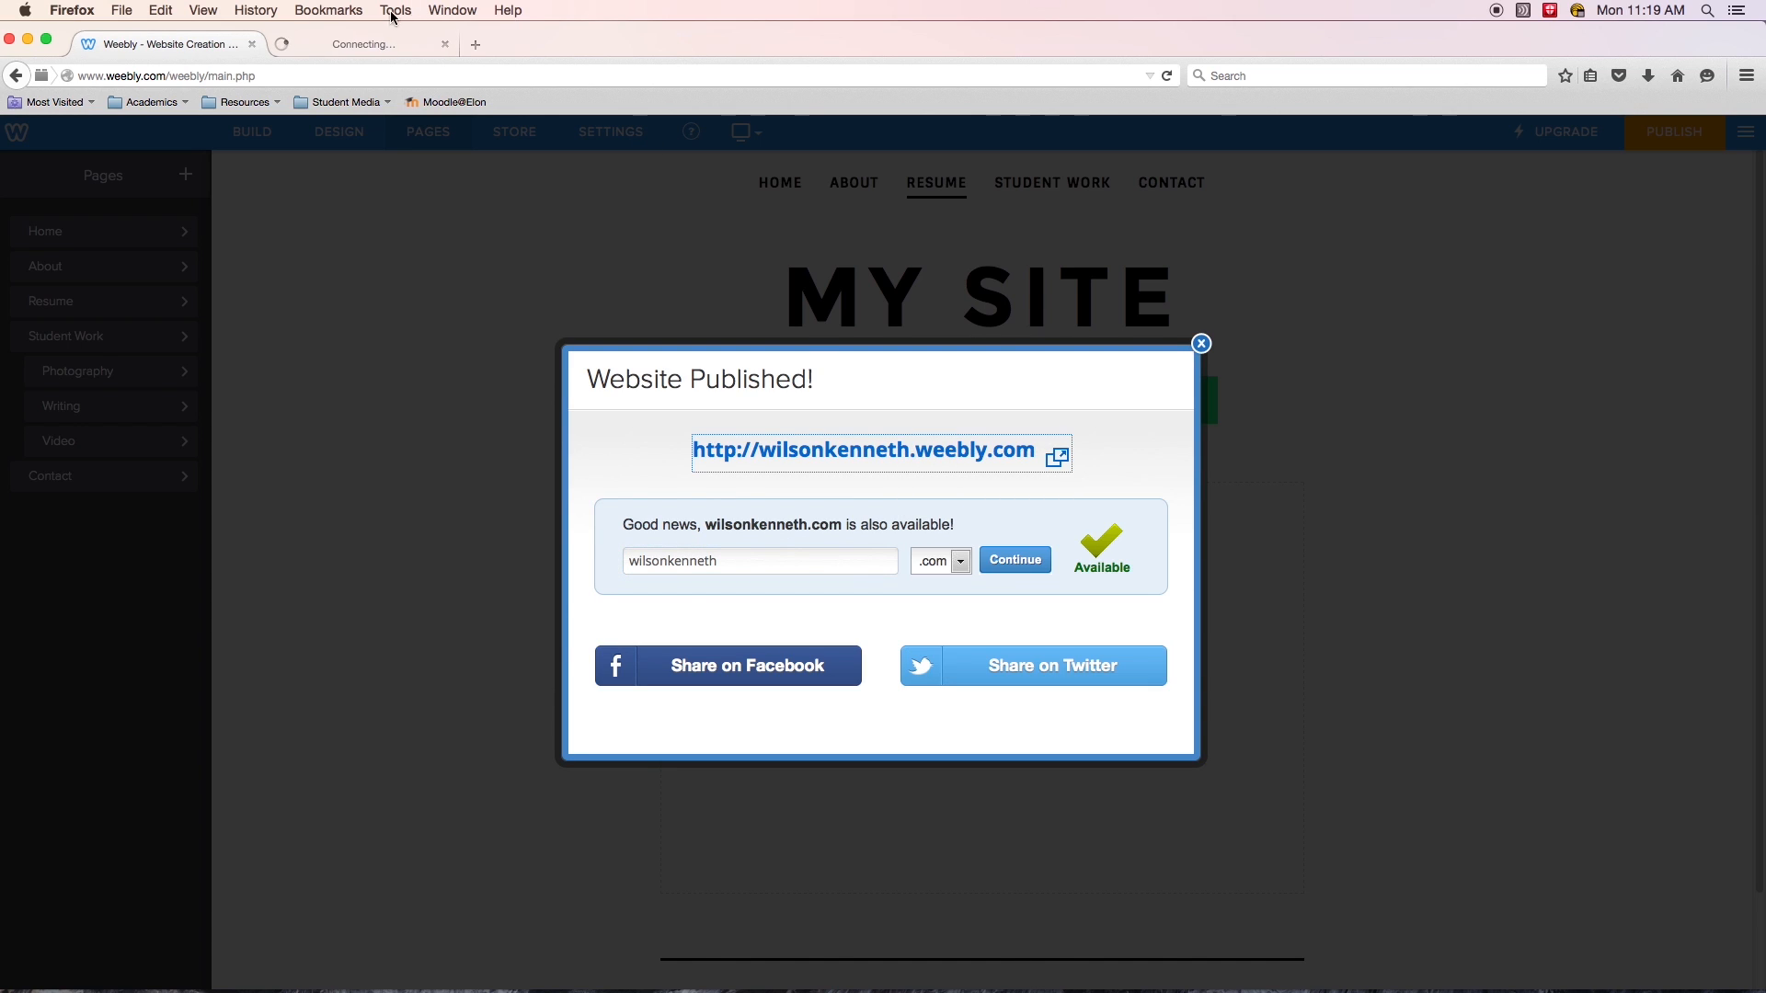
{"action": "left_click", "coordinate": [398, 45]}
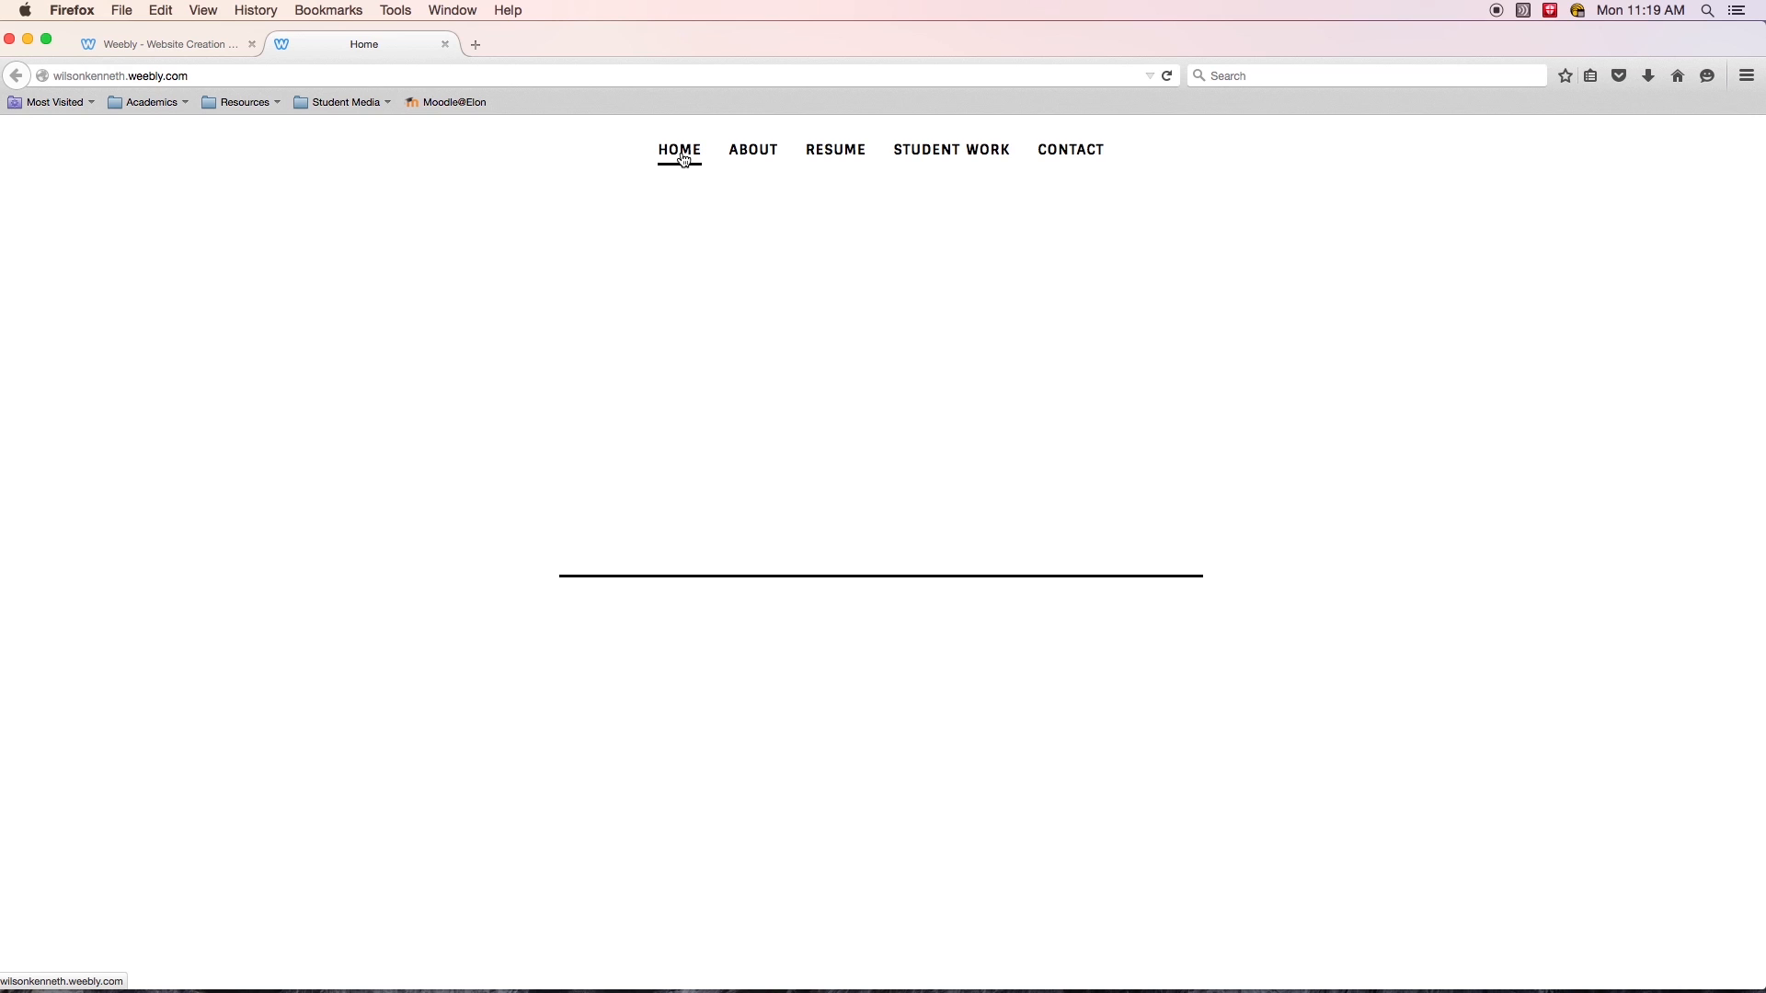
{"action": "mouse_move", "coordinate": [941, 167]}
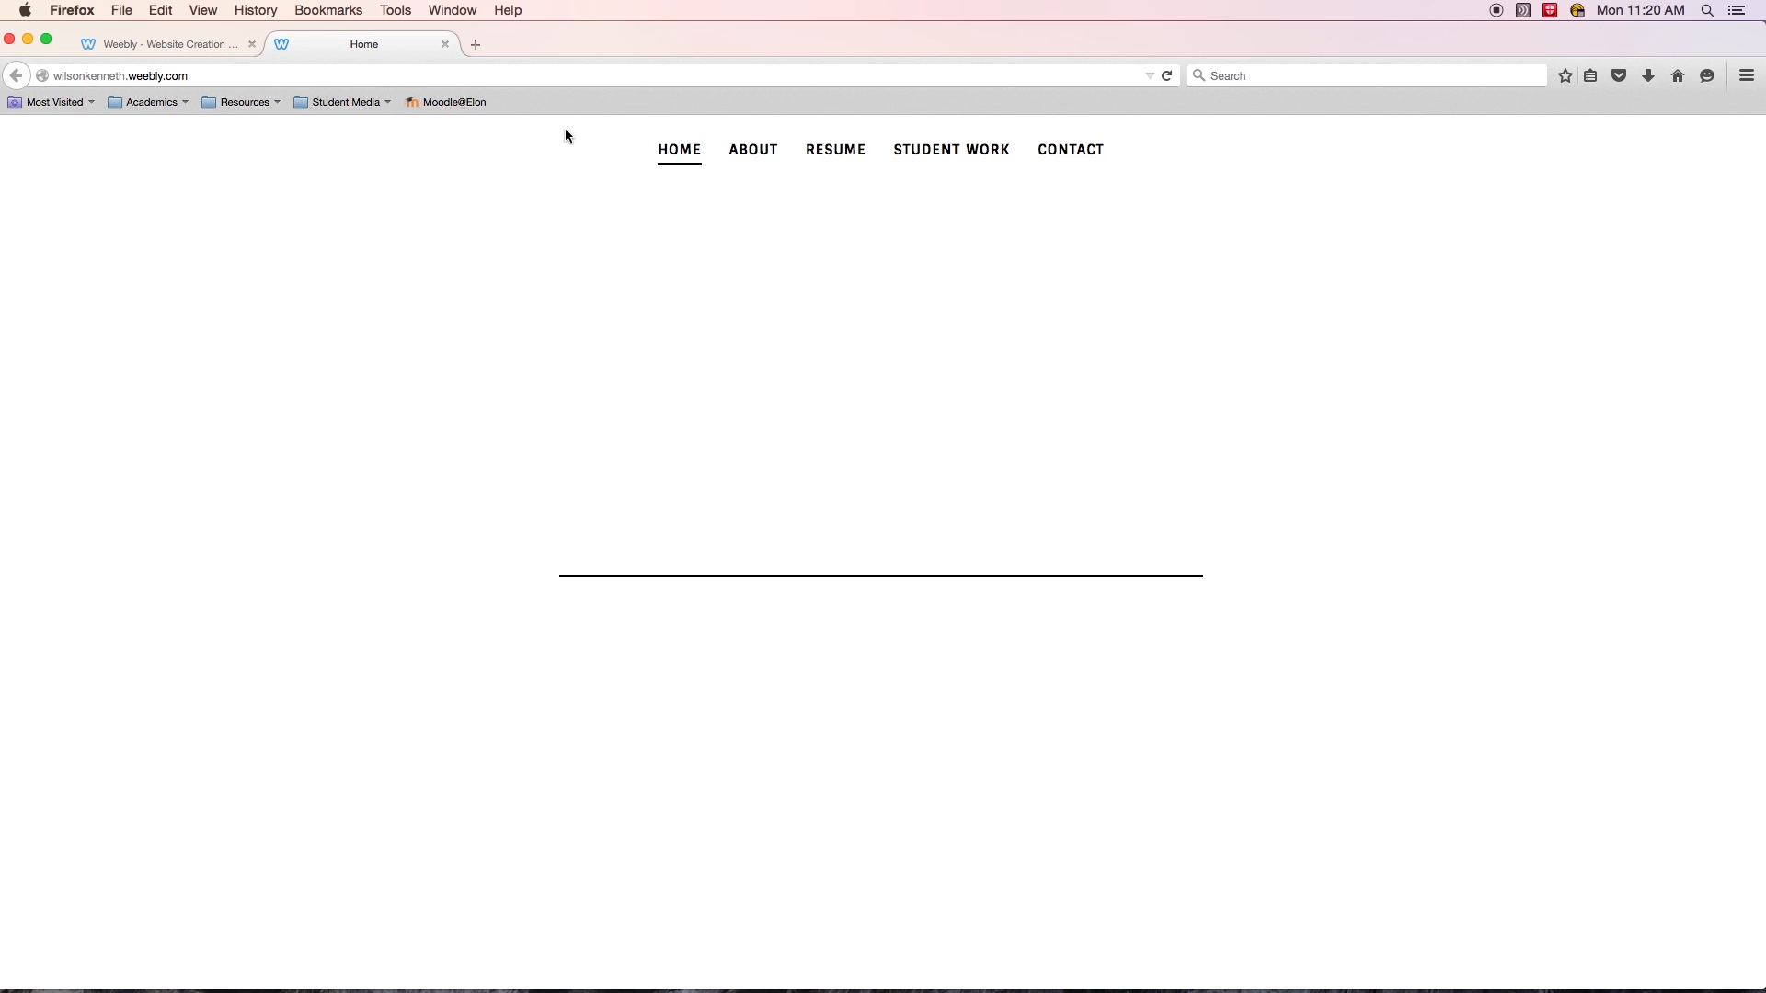
{"action": "left_click", "coordinate": [176, 44]}
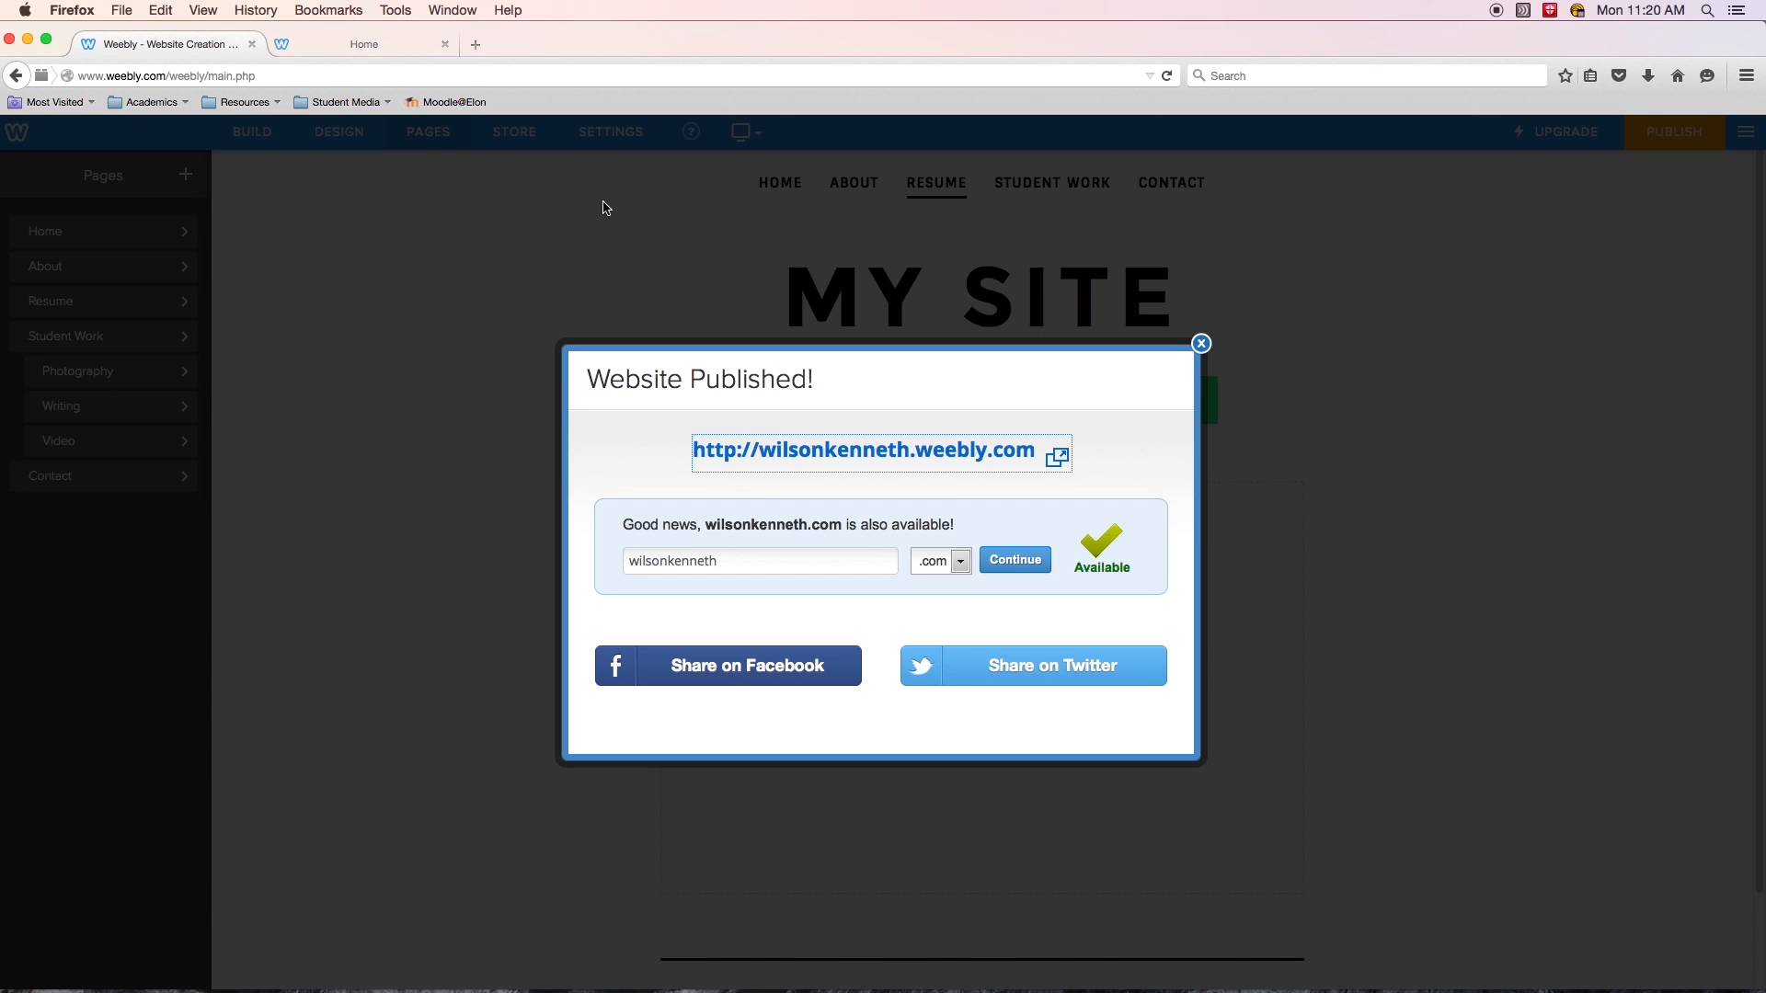
{"action": "left_click", "coordinate": [1201, 344]}
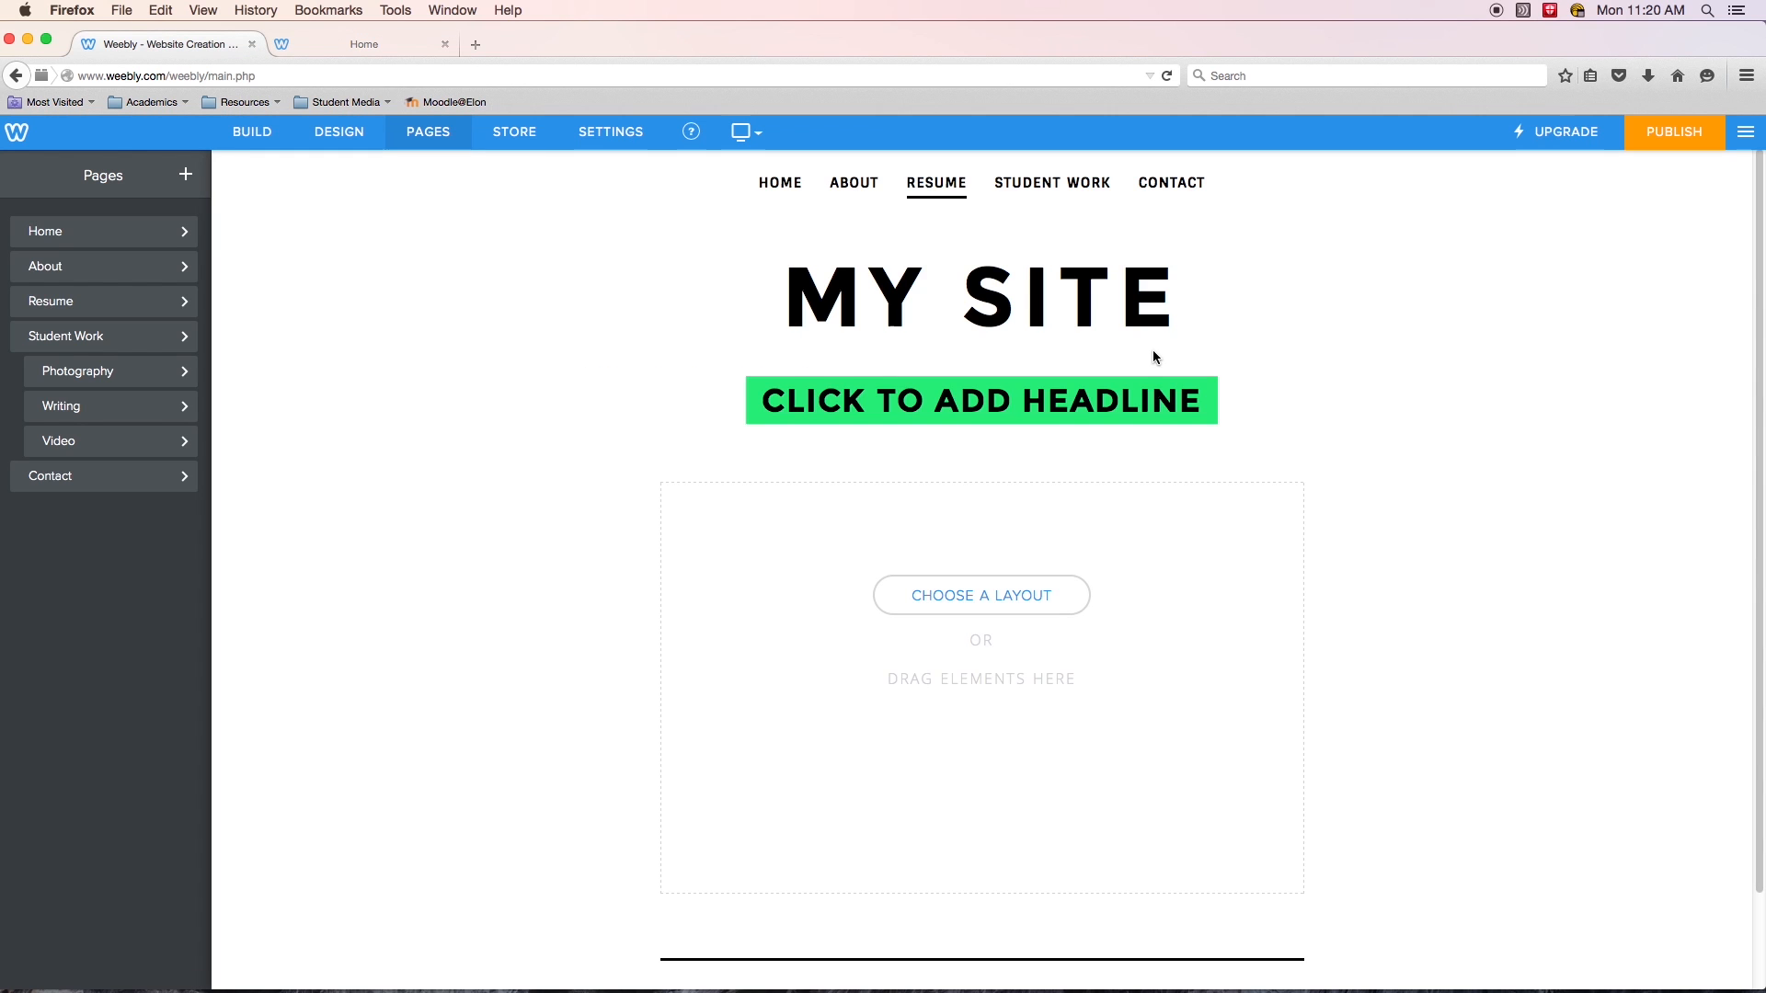